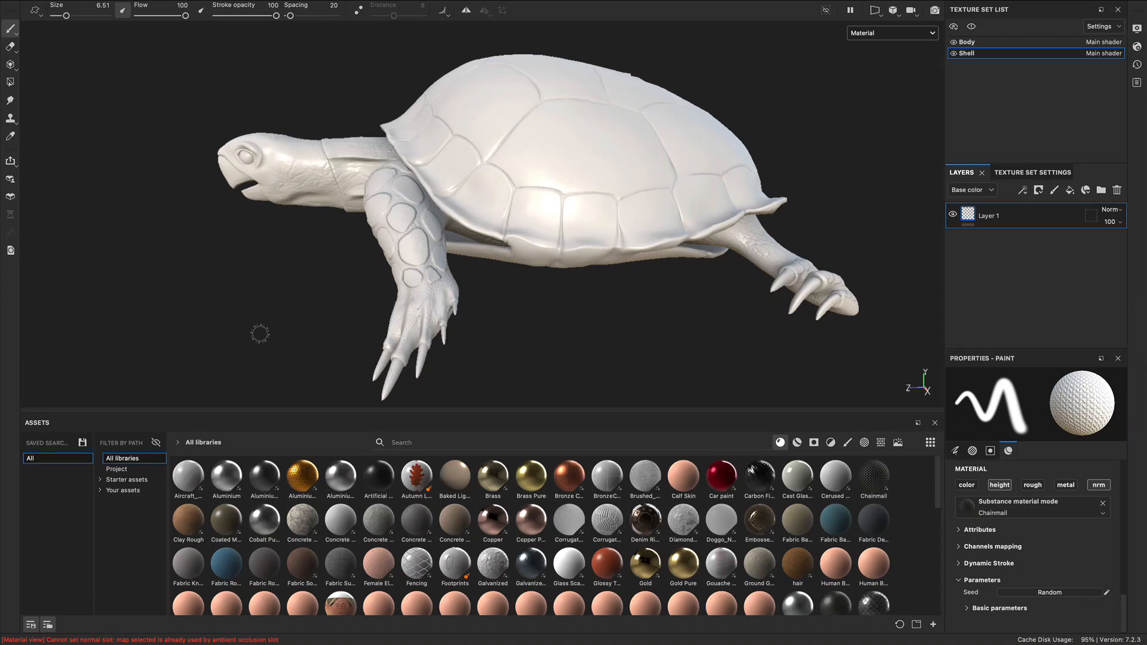
Examine the whole turtle model from several angles, including the shell, neck and front leg scales.
{"action": "left_click_drag", "start_coordinate": [296, 190], "coordinate": [717, 255], "text": "alt"}
{"action": "right_click_drag", "start_coordinate": [717, 256], "coordinate": [442, 275], "text": "alt"}
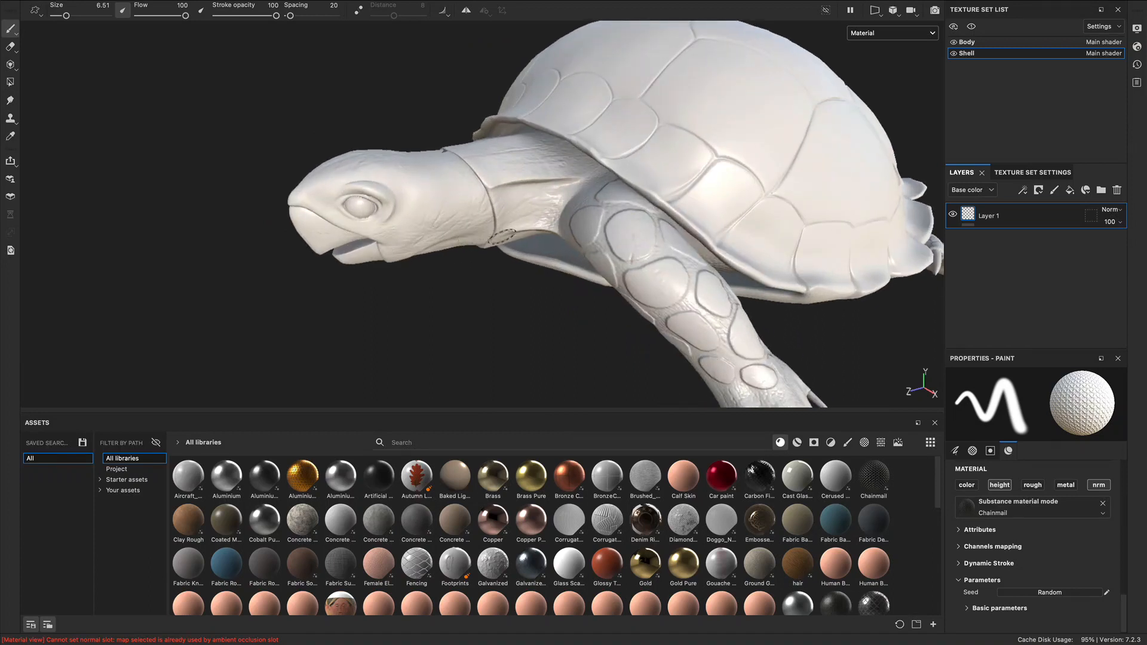
{"action": "middle_click_drag", "start_coordinate": [663, 279], "coordinate": [566, 196], "text": "alt"}
{"action": "middle_click_drag", "start_coordinate": [558, 263], "coordinate": [504, 229], "text": "alt"}
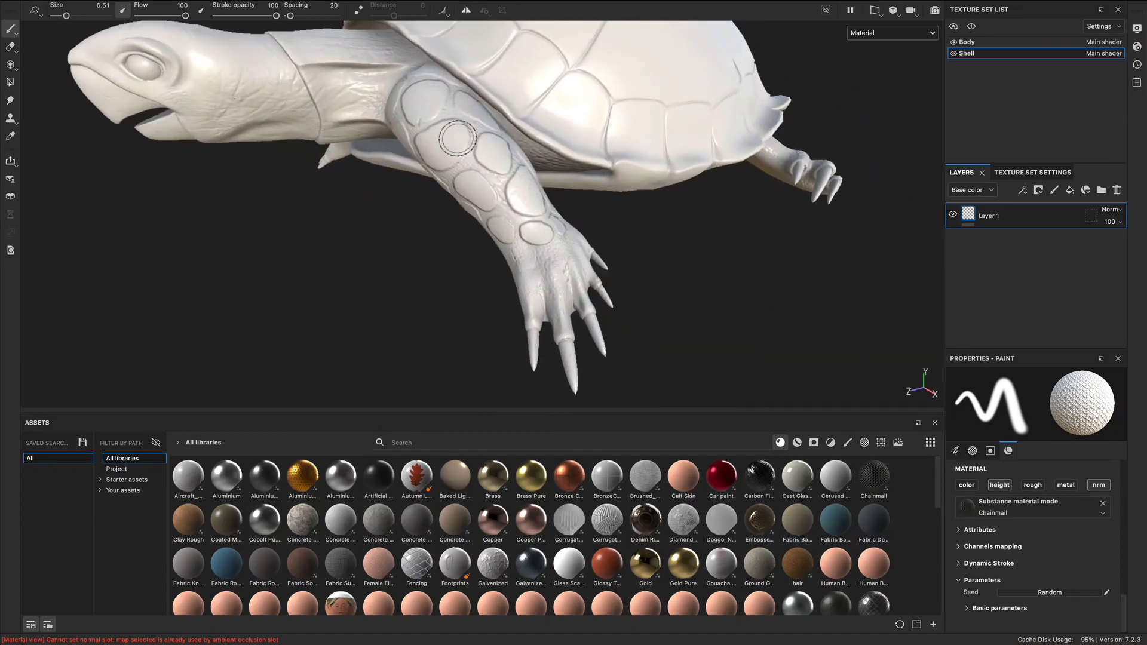
{"action": "middle_click_drag", "start_coordinate": [499, 176], "coordinate": [478, 256], "text": "alt"}
{"action": "mouse_move", "coordinate": [479, 256]}
{"action": "left_mouse_down", "text": "alt"}
{"action": "mouse_move", "coordinate": [422, 248]}
{"action": "mouse_move", "coordinate": [458, 244]}
{"action": "left_mouse_up", "text": "alt"}
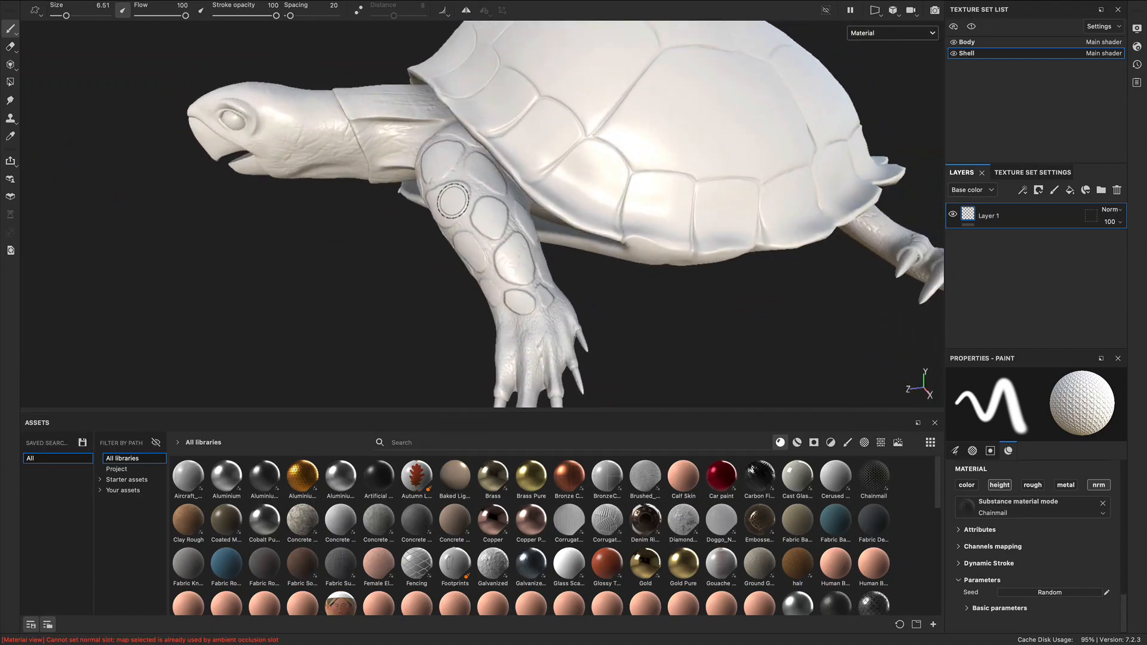
{"action": "left_click_drag", "start_coordinate": [473, 310], "coordinate": [598, 303], "text": "alt"}
{"action": "middle_click_drag", "start_coordinate": [264, 222], "coordinate": [482, 260], "text": "alt"}
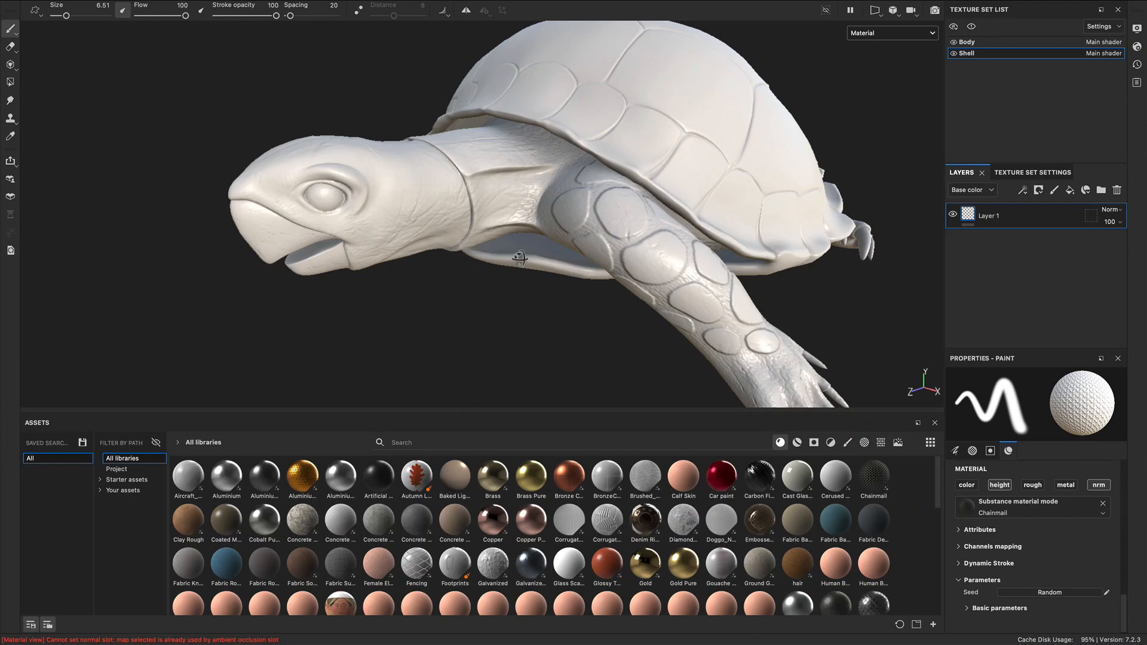
{"action": "left_click_drag", "start_coordinate": [520, 259], "coordinate": [430, 245], "text": "alt"}
{"action": "middle_click_drag", "start_coordinate": [511, 227], "coordinate": [388, 209], "text": "alt"}
{"action": "scroll", "coordinate": [402, 236], "scroll_direction": "down", "scroll_amount": 3}
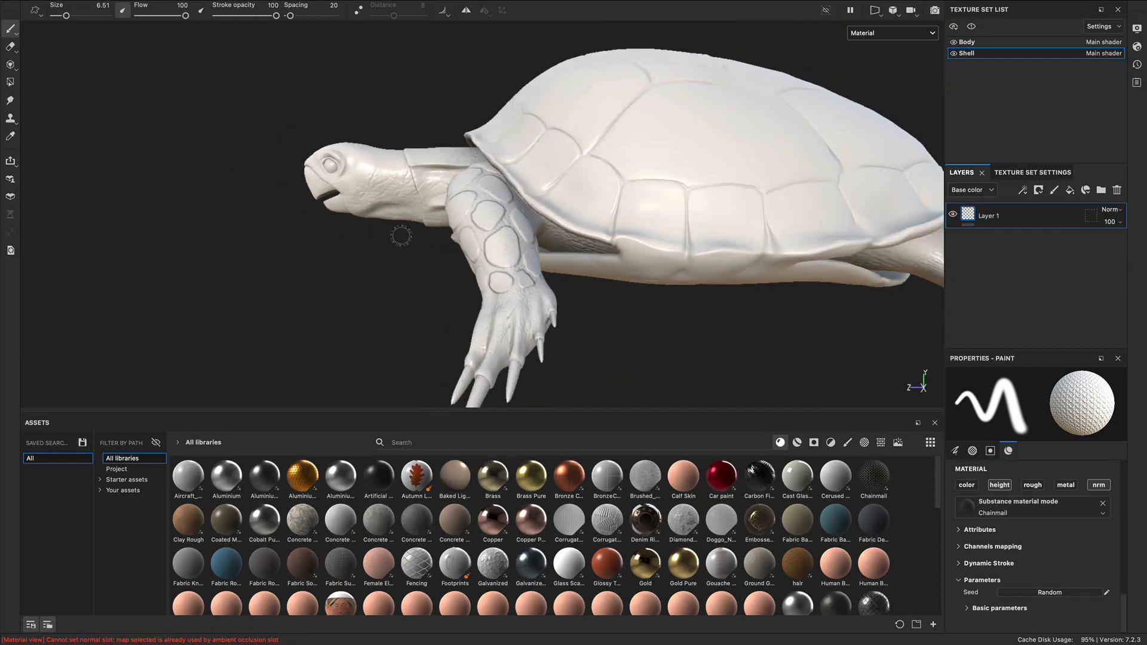
{"action": "middle_click_drag", "start_coordinate": [515, 238], "coordinate": [320, 239], "text": "alt"}
{"action": "left_click_drag", "start_coordinate": [321, 240], "coordinate": [487, 266], "text": "alt"}
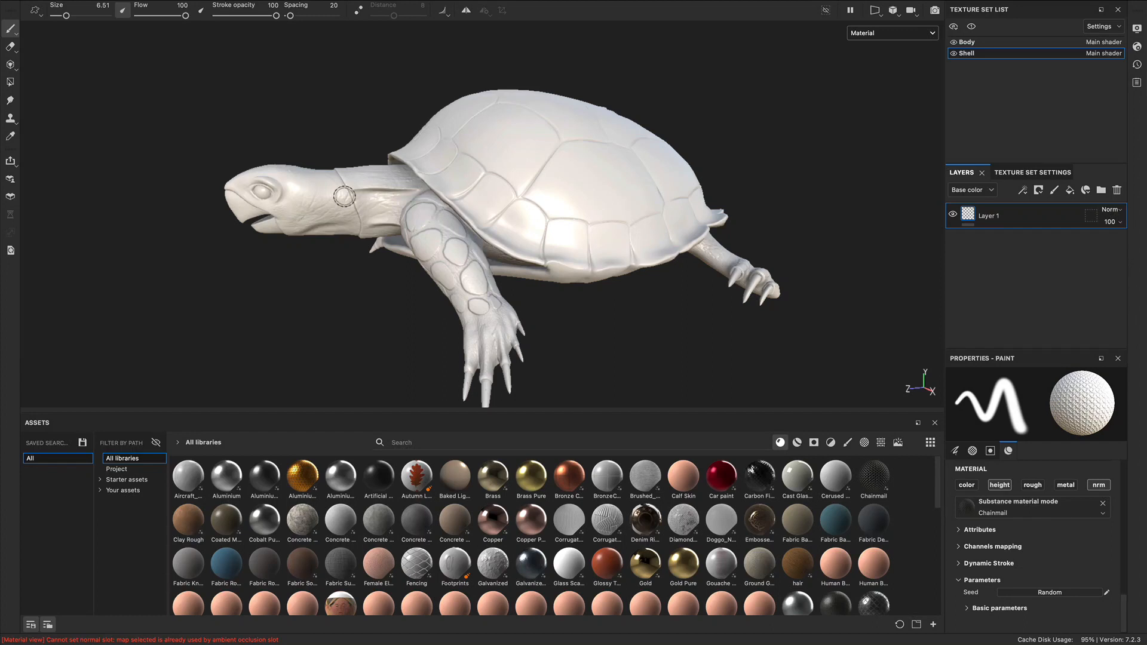
Examine the turtle's head close up, including the eye, beak and wrinkled neck skin.
{"action": "middle_click_drag", "start_coordinate": [344, 196], "coordinate": [661, 243], "text": "alt"}
{"action": "right_click_drag", "start_coordinate": [661, 244], "coordinate": [870, 249], "text": "alt"}
{"action": "right_click_drag", "start_coordinate": [629, 261], "coordinate": [1084, 261], "text": "alt"}
{"action": "middle_click_drag", "start_coordinate": [694, 217], "coordinate": [779, 298], "text": "alt"}
{"action": "left_click_drag", "start_coordinate": [780, 299], "coordinate": [703, 269], "text": "alt"}
{"action": "middle_click_drag", "start_coordinate": [703, 269], "coordinate": [691, 235], "text": "alt"}
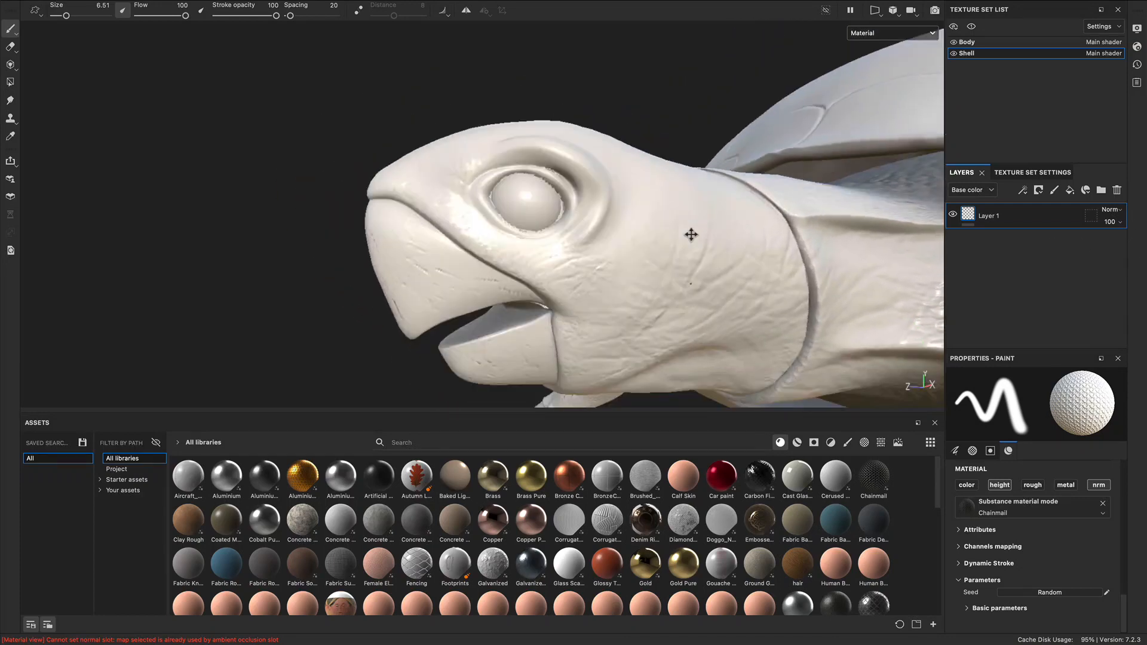
{"action": "scroll", "coordinate": [691, 235], "scroll_direction": "up", "scroll_amount": 1}
{"action": "middle_click_drag", "start_coordinate": [652, 271], "coordinate": [665, 235], "text": "alt"}
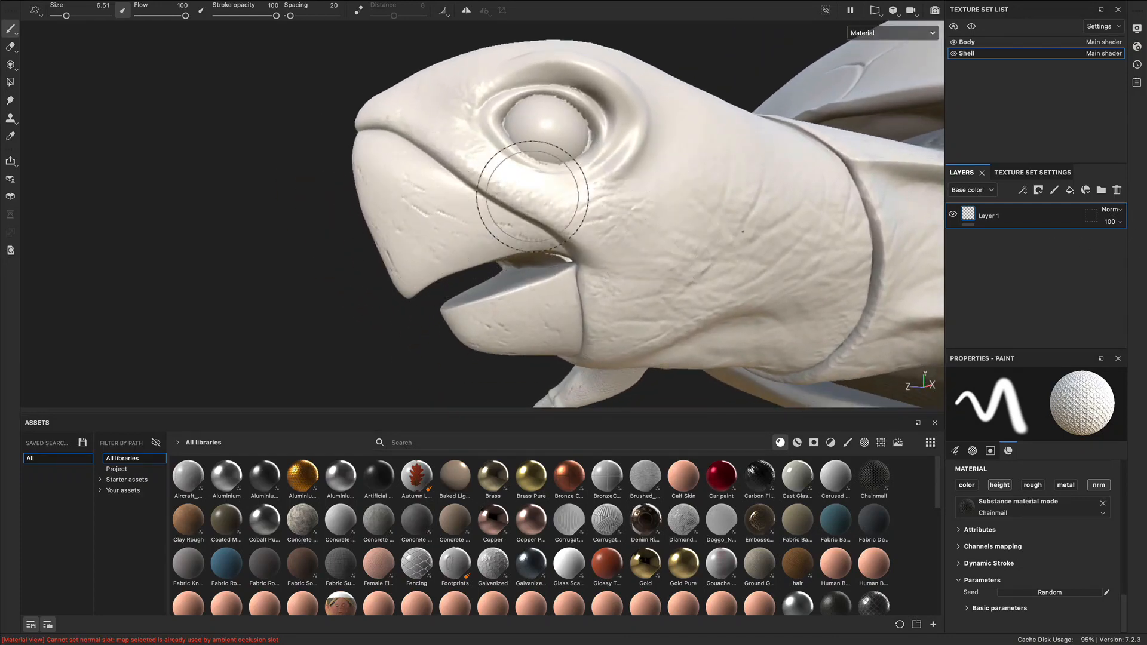
{"action": "middle_click_drag", "start_coordinate": [735, 230], "coordinate": [516, 231], "text": "alt"}
{"action": "right_click_drag", "start_coordinate": [516, 231], "coordinate": [436, 248], "text": "alt"}
{"action": "middle_click_drag", "start_coordinate": [436, 248], "coordinate": [464, 236], "text": "alt"}
{"action": "left_click_drag", "start_coordinate": [464, 236], "coordinate": [497, 249], "text": "alt"}
{"action": "middle_click_drag", "start_coordinate": [497, 249], "coordinate": [512, 255], "text": "alt"}
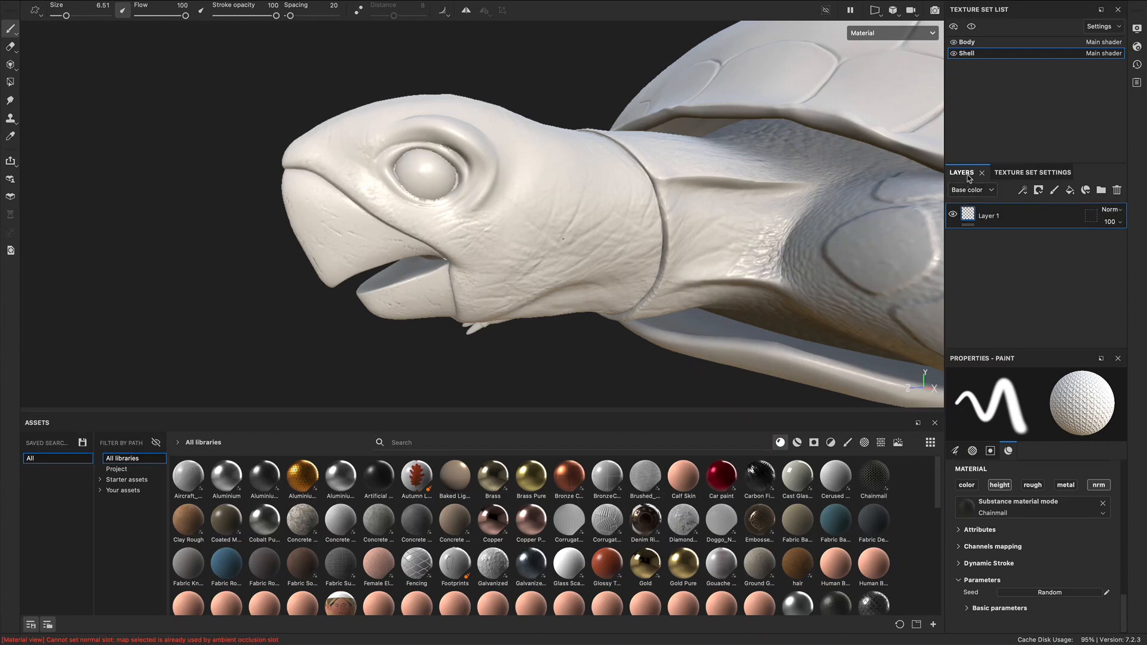
Create a folder named Eye in the Shell texture set and add a paint layer inside it.
{"action": "left_click", "coordinate": [1101, 190]}
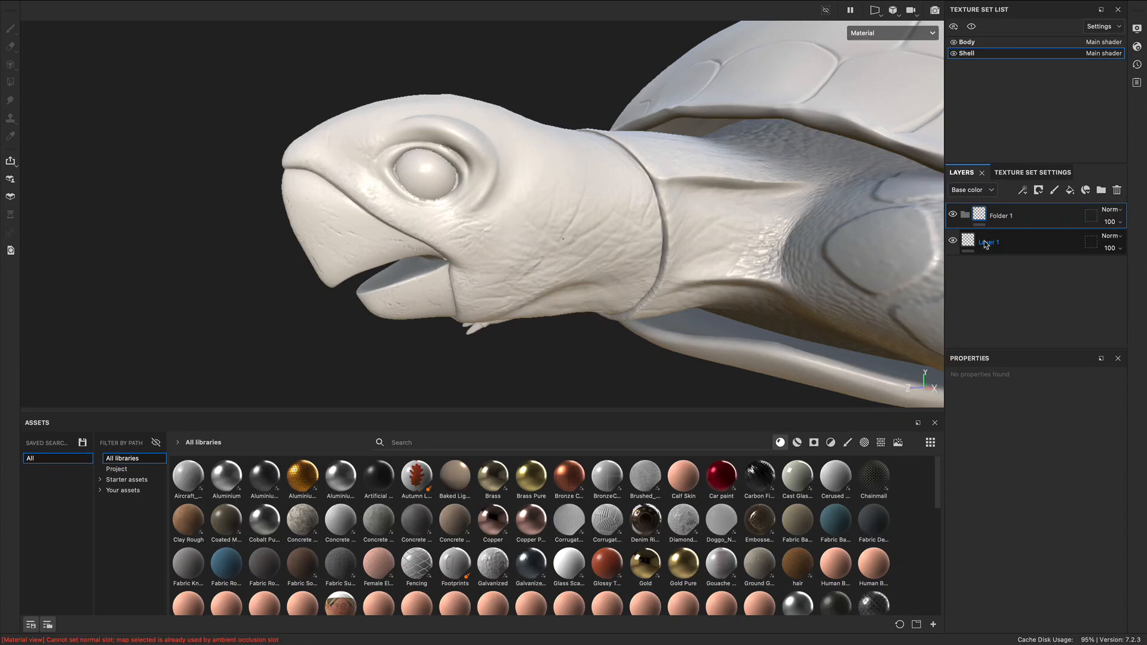
{"action": "double_click", "coordinate": [1006, 217]}
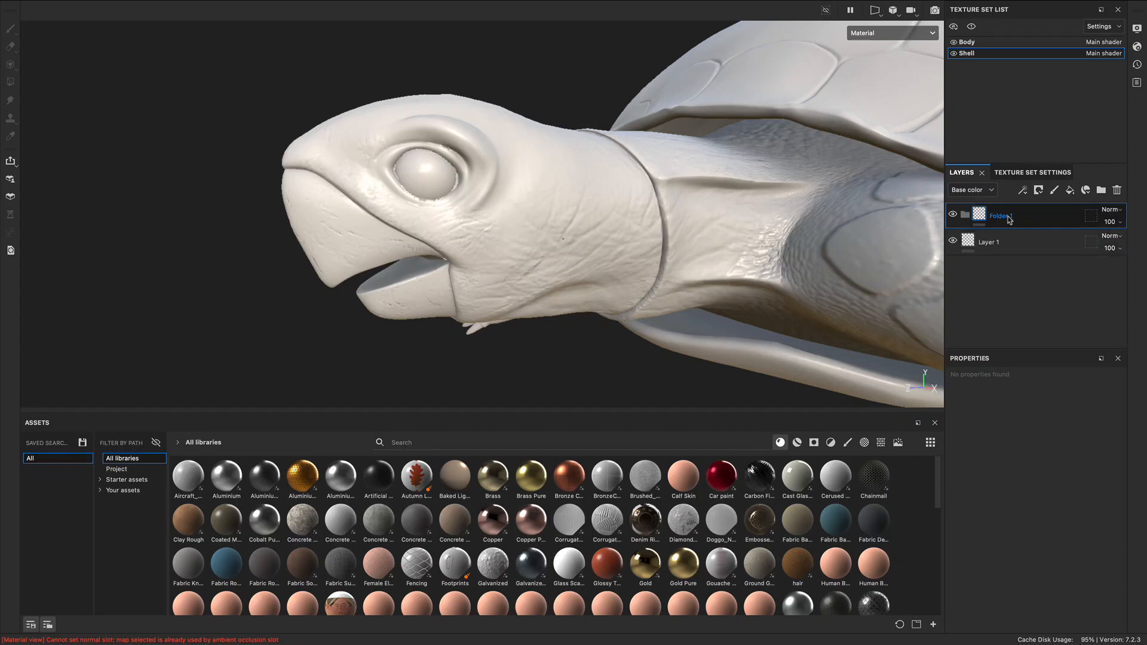
{"action": "type", "text": "EYe"}
{"action": "key", "text": "Return"}
{"action": "double_click", "coordinate": [1008, 219]}
{"action": "type", "text": "Eye"}
{"action": "key", "text": "Return"}
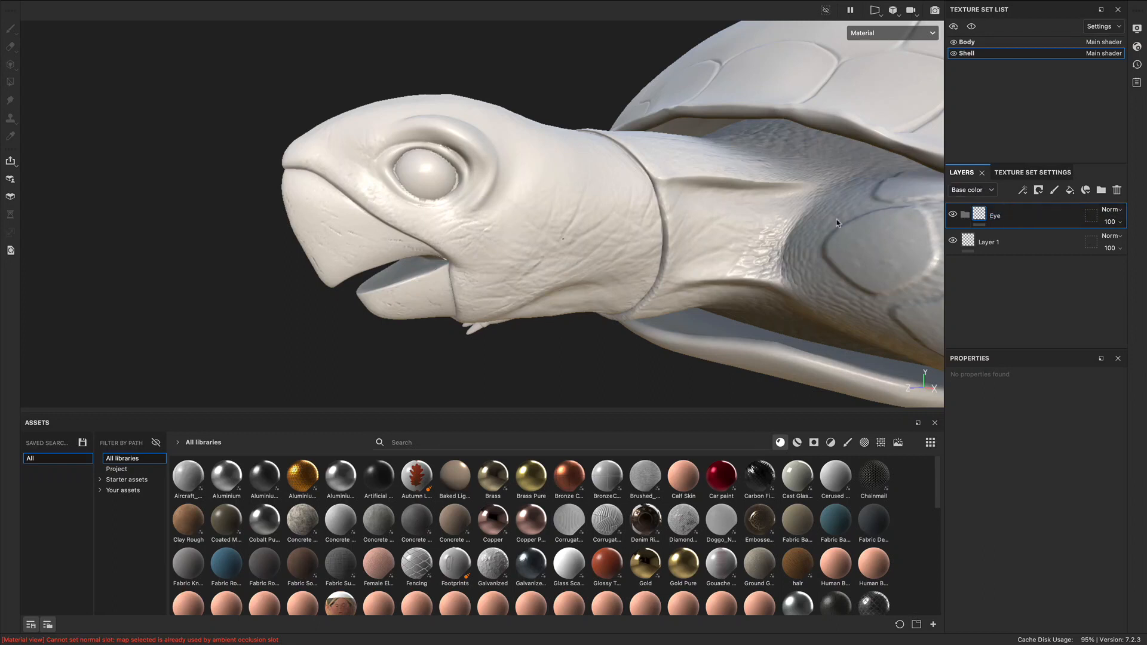
{"action": "left_click_drag", "start_coordinate": [417, 198], "coordinate": [445, 200], "text": "alt"}
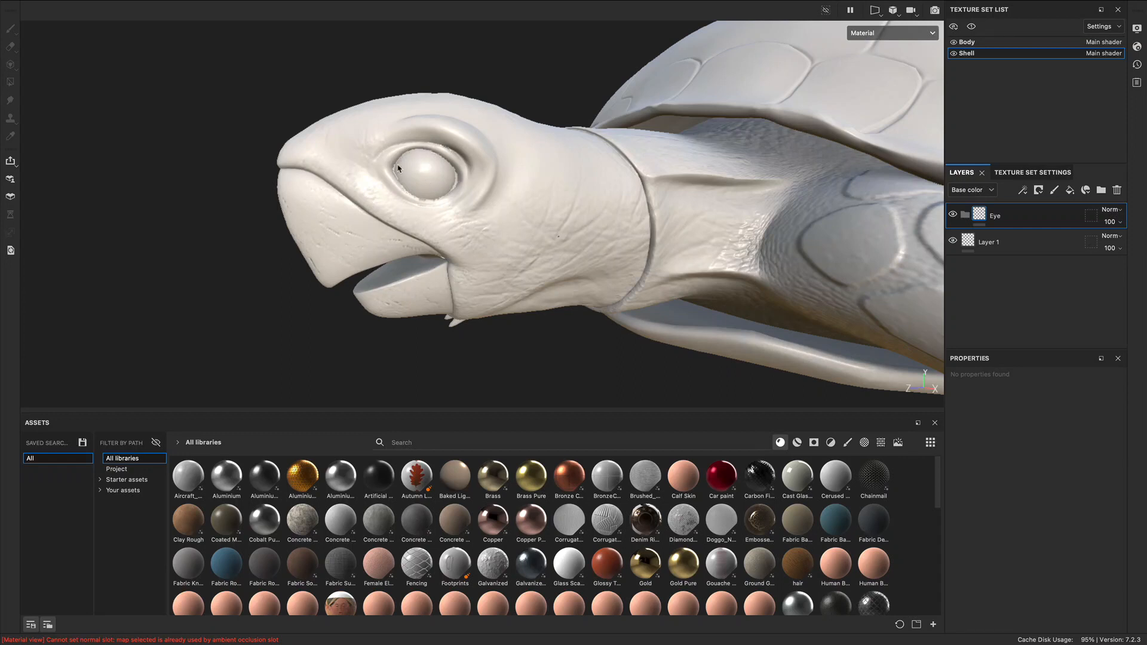
{"action": "left_click", "coordinate": [1054, 190]}
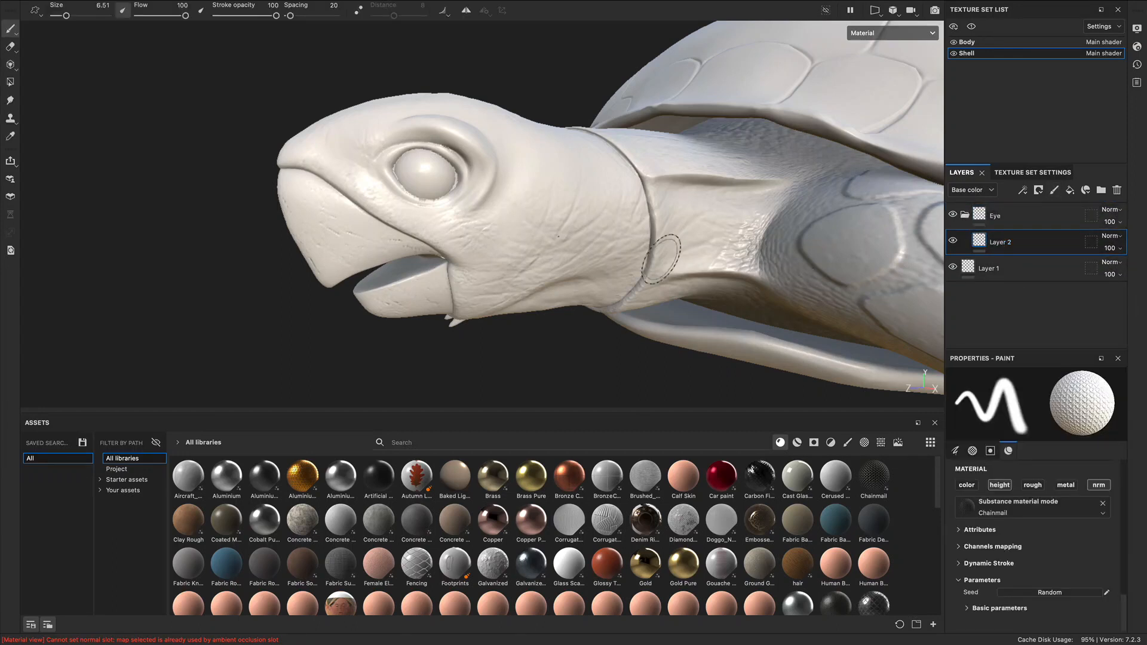
Clear the Chainmail material from the paint brush and set its base color to pure red.
{"action": "middle_click_drag", "start_coordinate": [369, 168], "coordinate": [449, 220], "text": "alt"}
{"action": "right_click_drag", "start_coordinate": [463, 224], "coordinate": [617, 261], "text": "alt"}
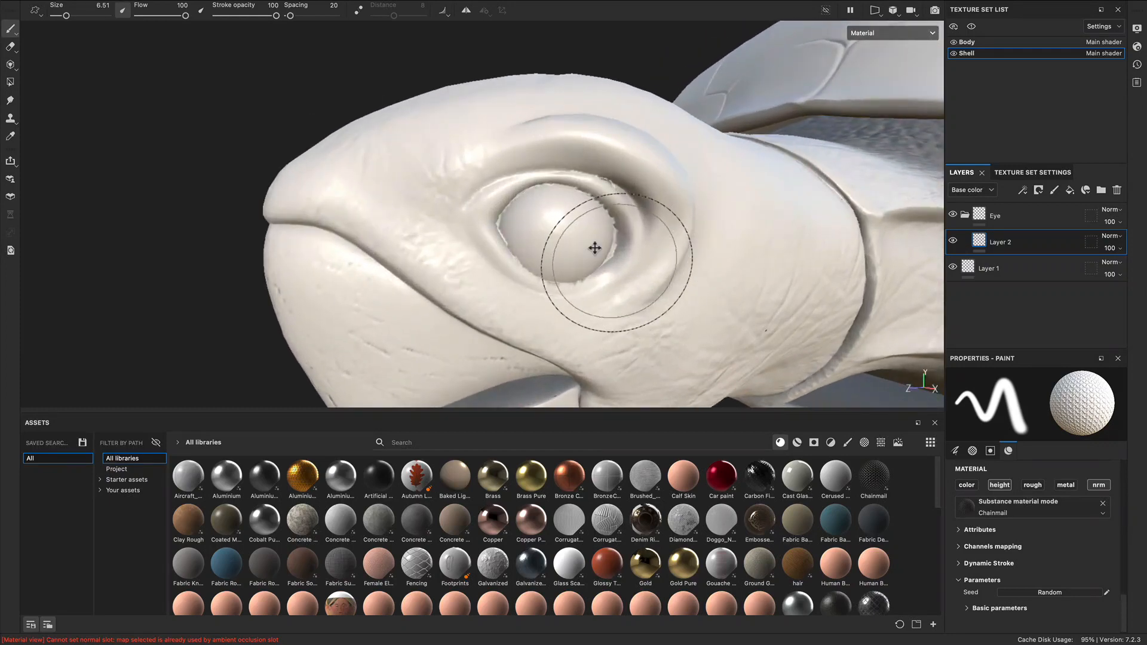
{"action": "middle_click_drag", "start_coordinate": [617, 261], "coordinate": [549, 225], "text": "alt"}
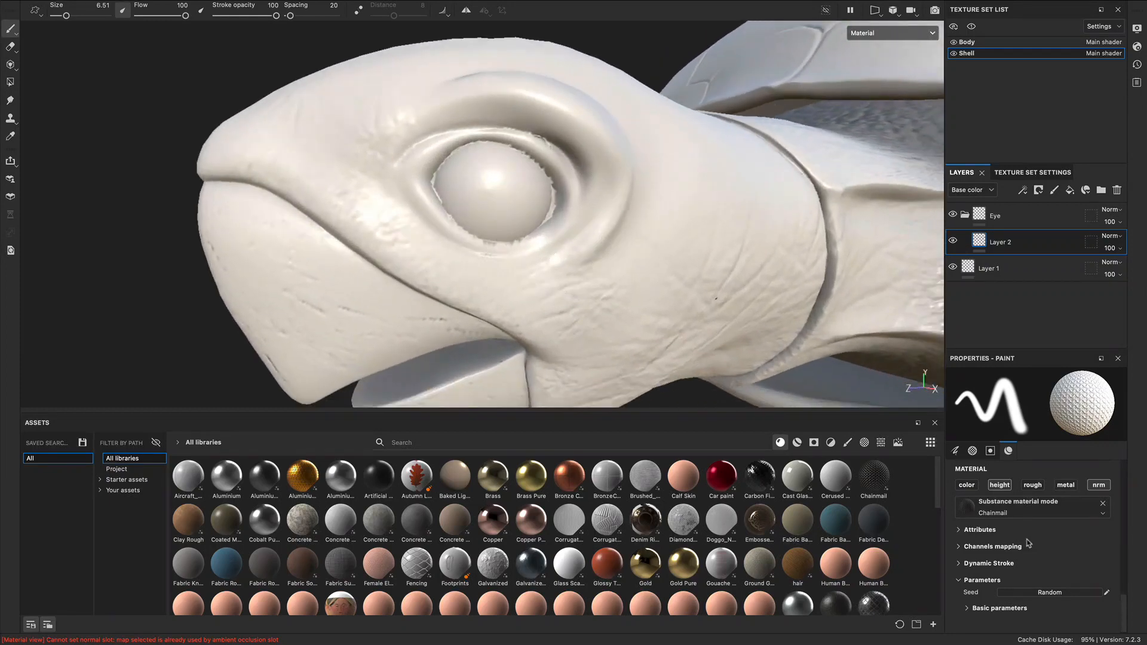
{"action": "left_click", "coordinate": [1103, 503]}
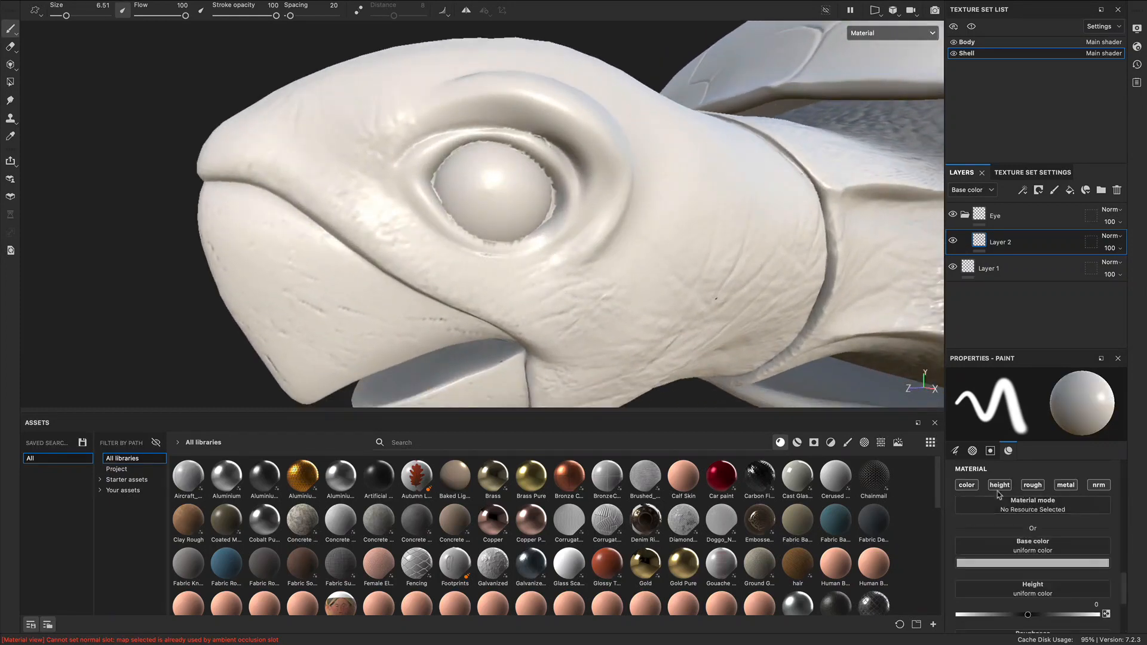
{"action": "left_click", "coordinate": [997, 565]}
{"action": "left_click_drag", "start_coordinate": [1020, 487], "coordinate": [1082, 444]}
{"action": "left_click", "coordinate": [503, 180]}
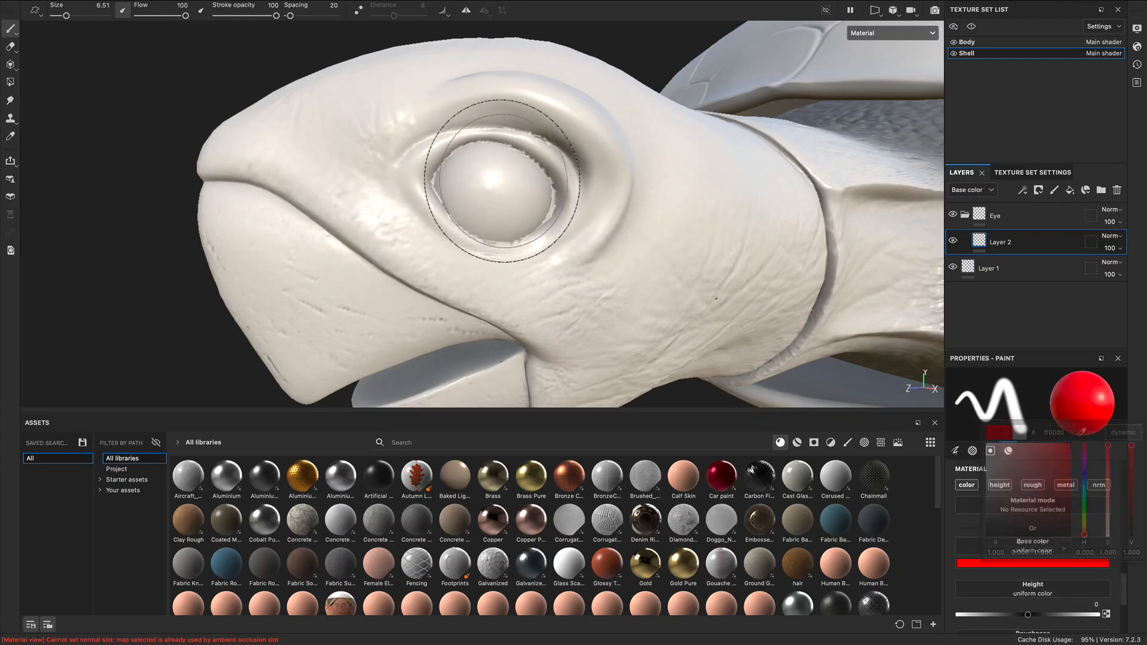
Reduce the brush size to 0.91 for painting the eye.
{"action": "key", "text": "bracketleft"}
{"action": "key", "text": "bracketleft"}
{"action": "key", "text": "bracketleft"}
{"action": "key", "text": "bracketleft"}
{"action": "key", "text": "bracketleft"}
{"action": "key", "text": "bracketleft"}
{"action": "key", "text": "bracketleft"}
{"action": "key", "text": "bracketleft"}
{"action": "key", "text": "bracketleft"}
{"action": "key", "text": "bracketleft"}
{"action": "key", "text": "bracketleft"}
{"action": "key", "text": "bracketleft"}
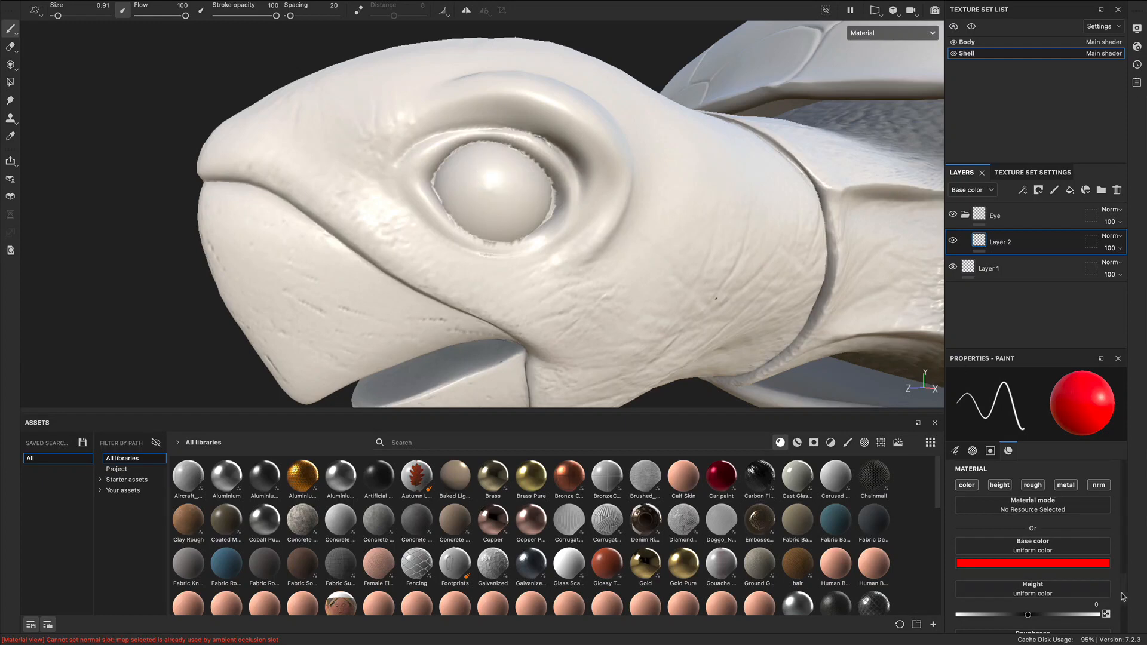
{"action": "left_click_drag", "start_coordinate": [1121, 598], "coordinate": [1125, 587]}
{"action": "scroll", "coordinate": [1126, 587], "scroll_direction": "down", "scroll_amount": 1}
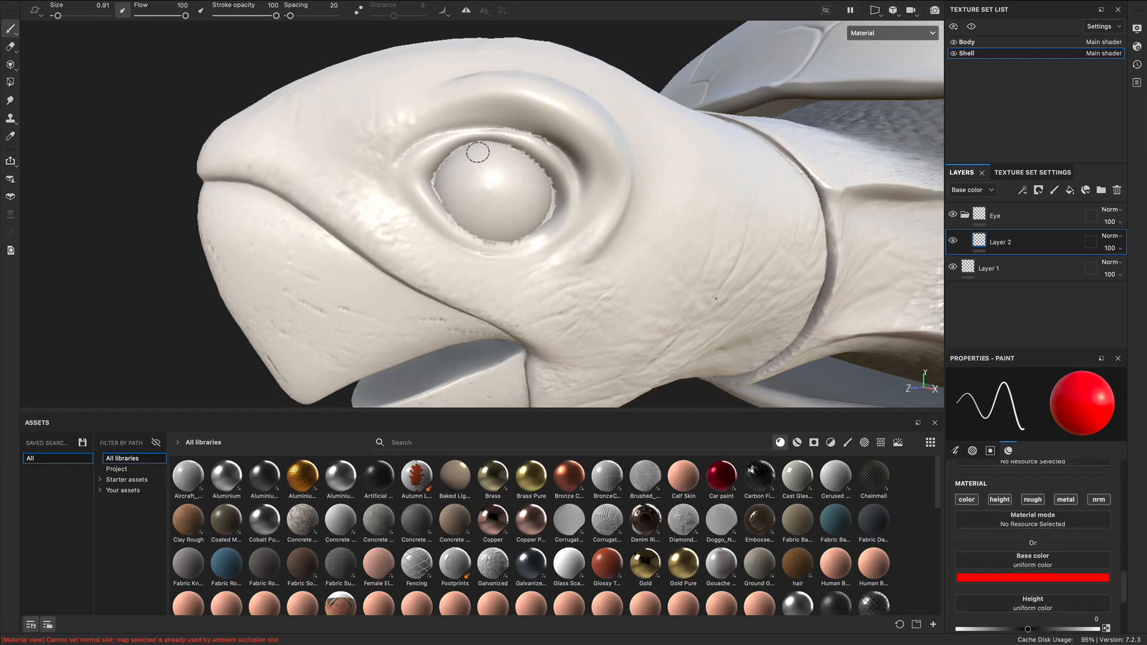
Switch to the Body texture set and create a folder named Eye containing a paint layer.
{"action": "left_click", "coordinate": [965, 43]}
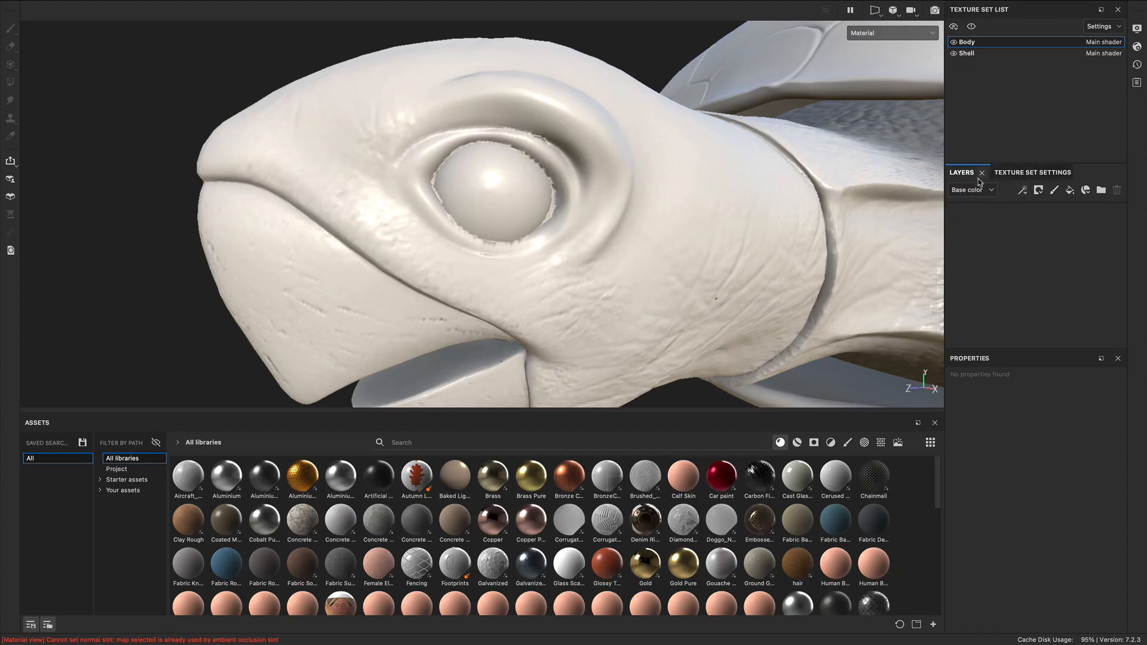
{"action": "left_click", "coordinate": [1070, 191]}
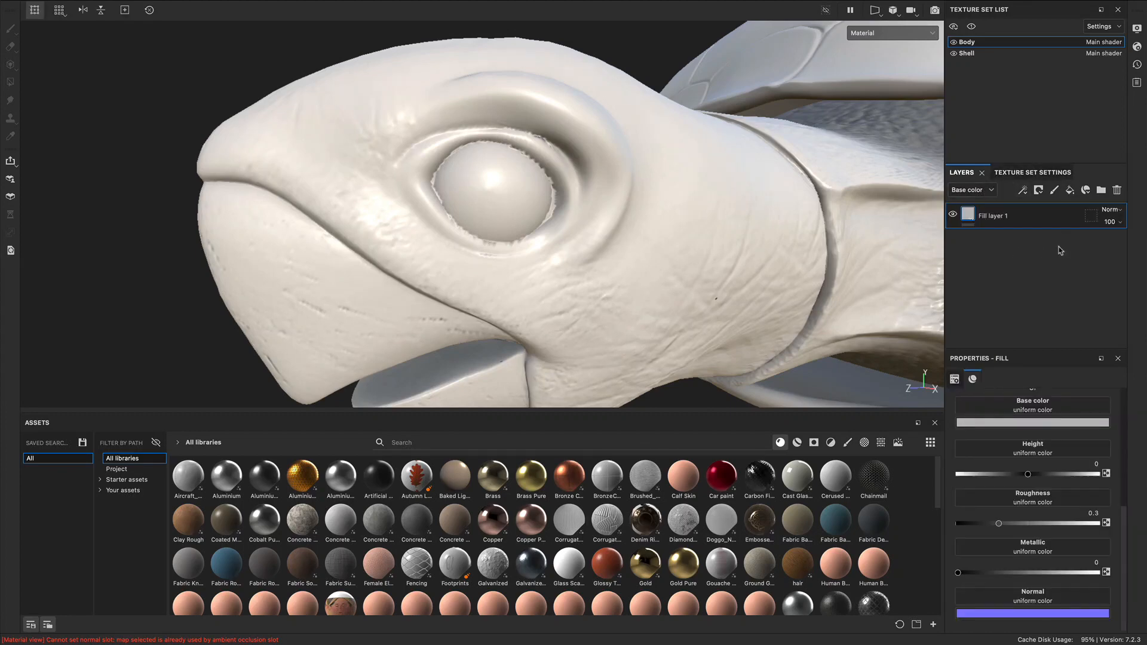
{"action": "key", "text": "Delete"}
{"action": "left_click", "coordinate": [1099, 191]}
{"action": "double_click", "coordinate": [1003, 221]}
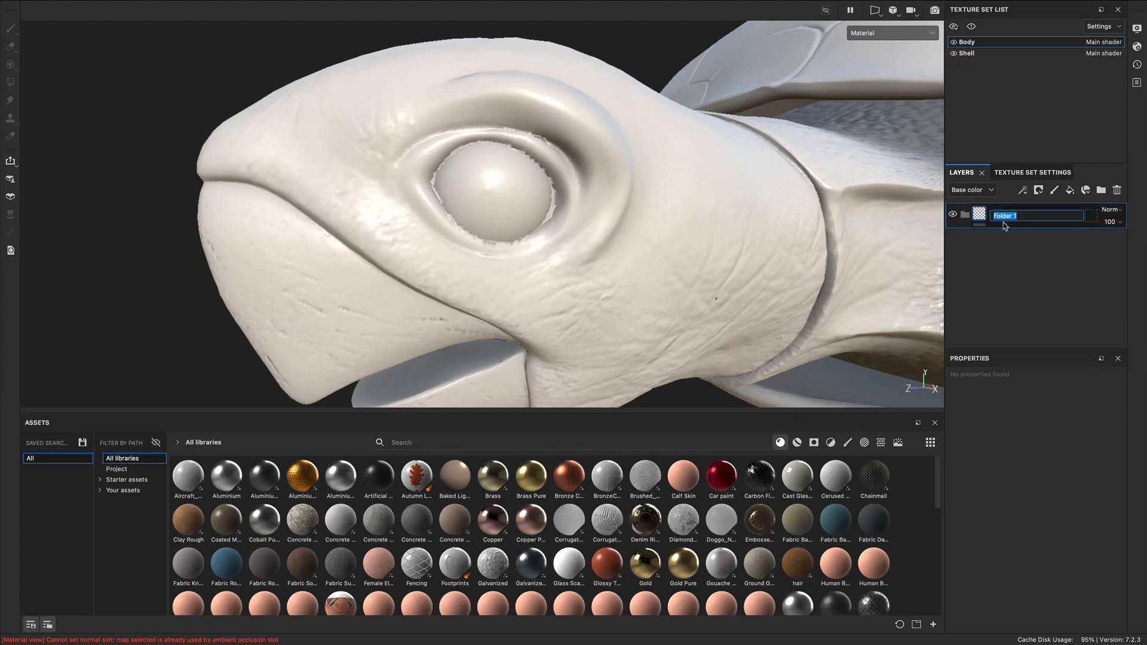
{"action": "type", "text": "Eye"}
{"action": "key", "text": "Return"}
{"action": "left_click", "coordinate": [1053, 190]}
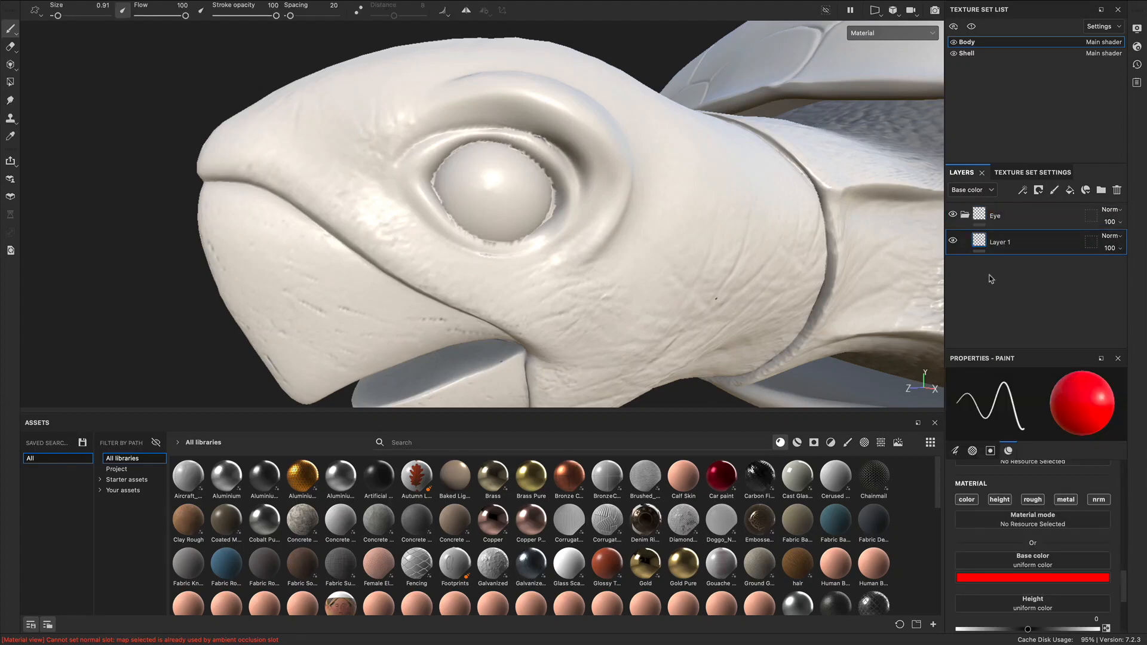
Paint the turtle's whole eyeball and the surrounding inner eyelid rim red.
{"action": "mouse_move", "coordinate": [508, 190]}
{"action": "left_mouse_down"}
{"action": "mouse_move", "coordinate": [502, 181]}
{"action": "mouse_move", "coordinate": [476, 190]}
{"action": "mouse_move", "coordinate": [486, 175]}
{"action": "mouse_move", "coordinate": [445, 151]}
{"action": "mouse_move", "coordinate": [469, 149]}
{"action": "mouse_move", "coordinate": [485, 173]}
{"action": "mouse_move", "coordinate": [481, 133]}
{"action": "mouse_move", "coordinate": [503, 130]}
{"action": "mouse_move", "coordinate": [526, 142]}
{"action": "mouse_move", "coordinate": [535, 175]}
{"action": "mouse_move", "coordinate": [575, 192]}
{"action": "mouse_move", "coordinate": [543, 226]}
{"action": "mouse_move", "coordinate": [487, 236]}
{"action": "mouse_move", "coordinate": [452, 170]}
{"action": "mouse_move", "coordinate": [491, 220]}
{"action": "mouse_move", "coordinate": [519, 212]}
{"action": "mouse_move", "coordinate": [465, 178]}
{"action": "mouse_move", "coordinate": [429, 173]}
{"action": "mouse_move", "coordinate": [457, 230]}
{"action": "mouse_move", "coordinate": [483, 241]}
{"action": "mouse_move", "coordinate": [568, 218]}
{"action": "mouse_move", "coordinate": [514, 135]}
{"action": "mouse_move", "coordinate": [502, 134]}
{"action": "mouse_move", "coordinate": [451, 229]}
{"action": "left_mouse_up"}
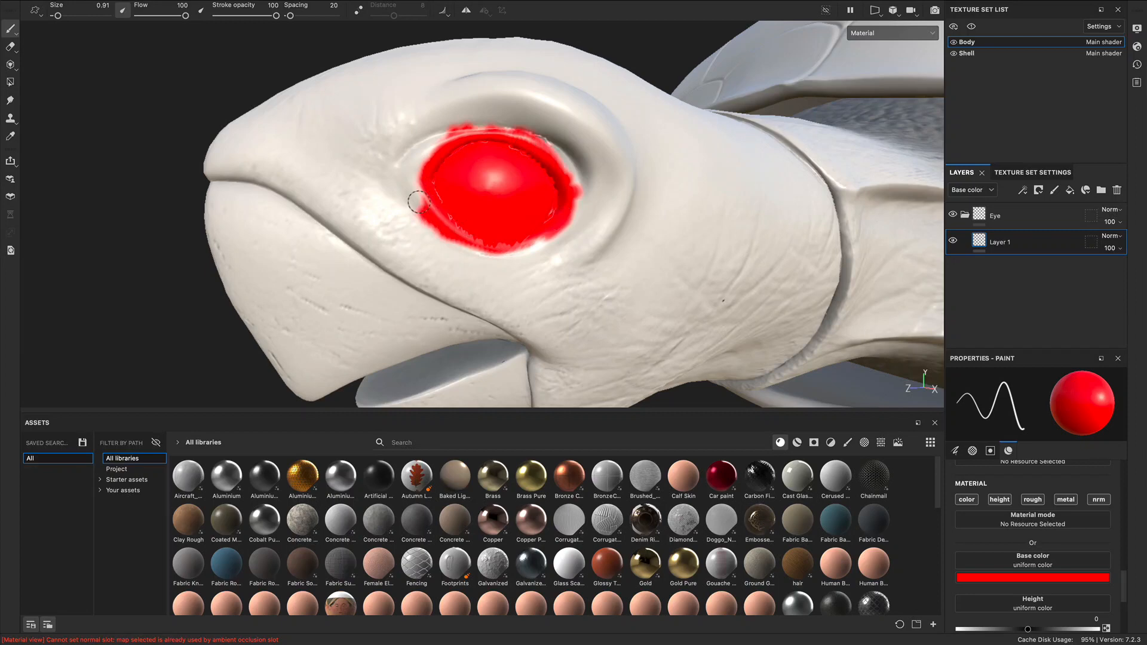
{"action": "mouse_move", "coordinate": [573, 170]}
{"action": "left_mouse_down", "text": "alt"}
{"action": "mouse_move", "coordinate": [497, 175]}
{"action": "mouse_move", "coordinate": [552, 186]}
{"action": "left_mouse_up", "text": "alt"}
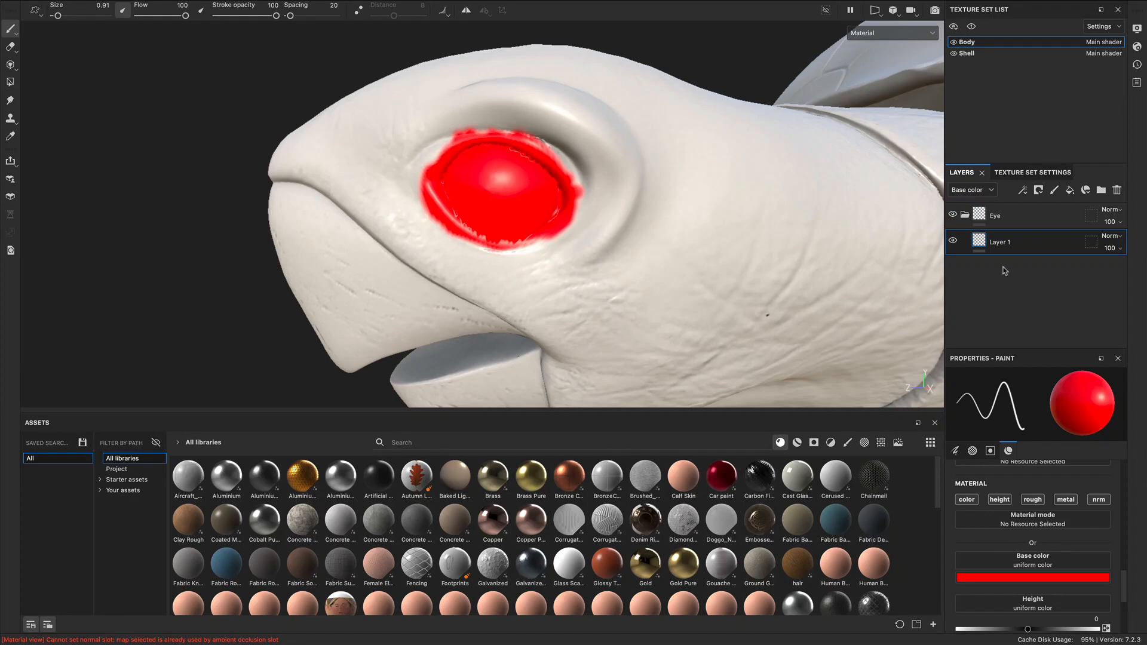
Add a black mask to the Eye folder in the Body texture set.
{"action": "left_click", "coordinate": [996, 217]}
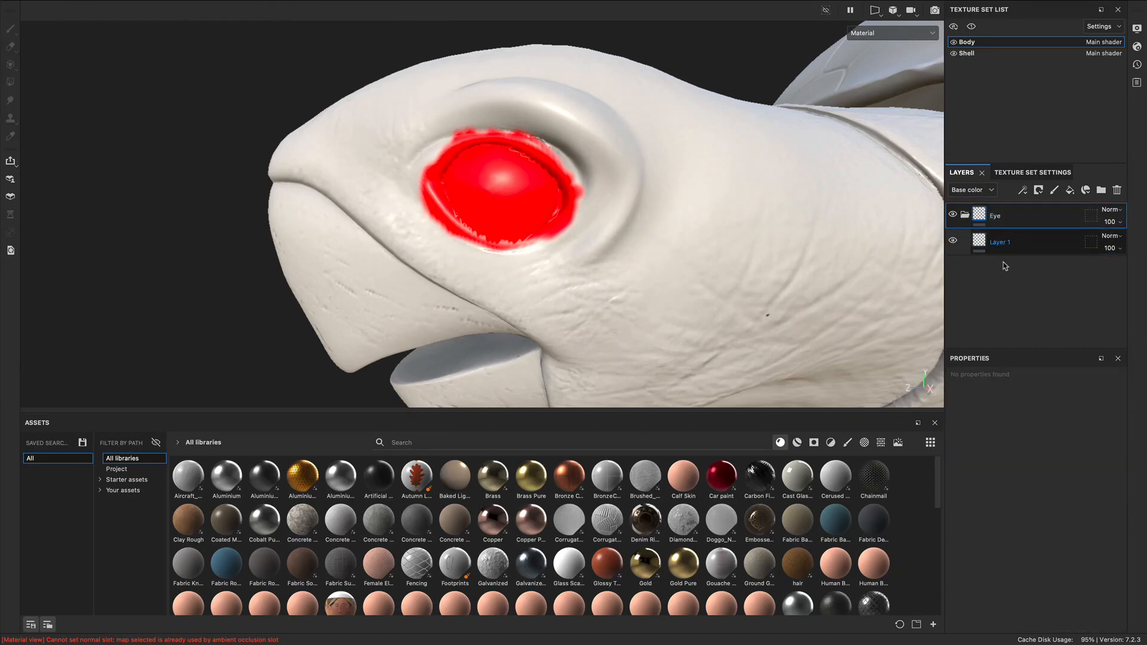
{"action": "right_click", "coordinate": [1010, 219]}
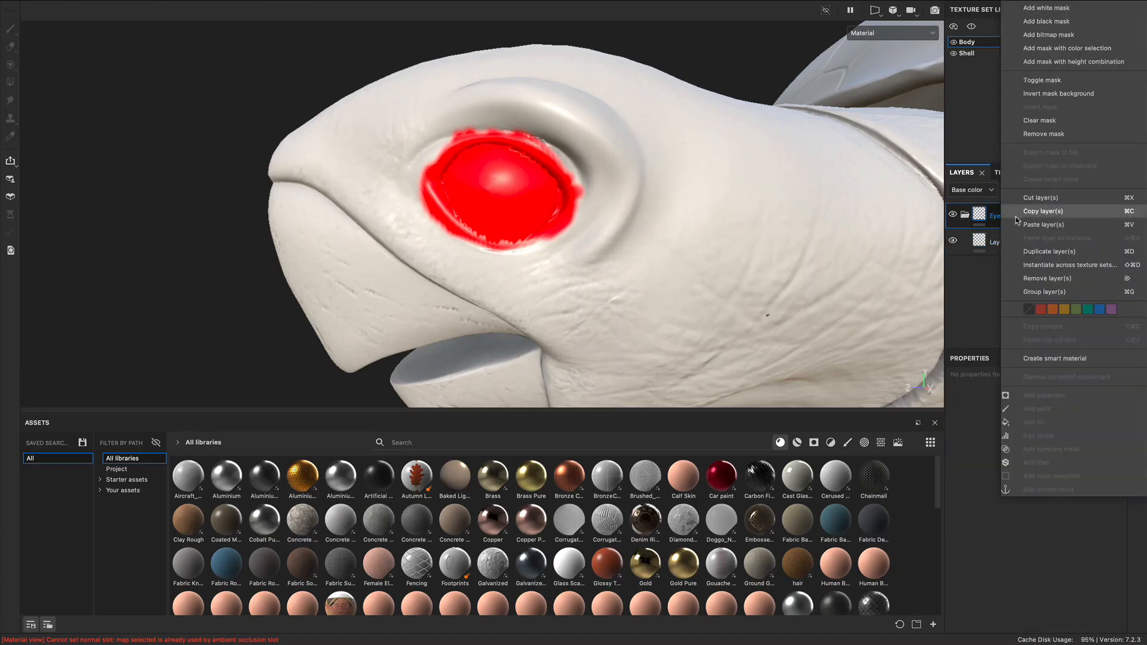
{"action": "left_click", "coordinate": [1088, 24]}
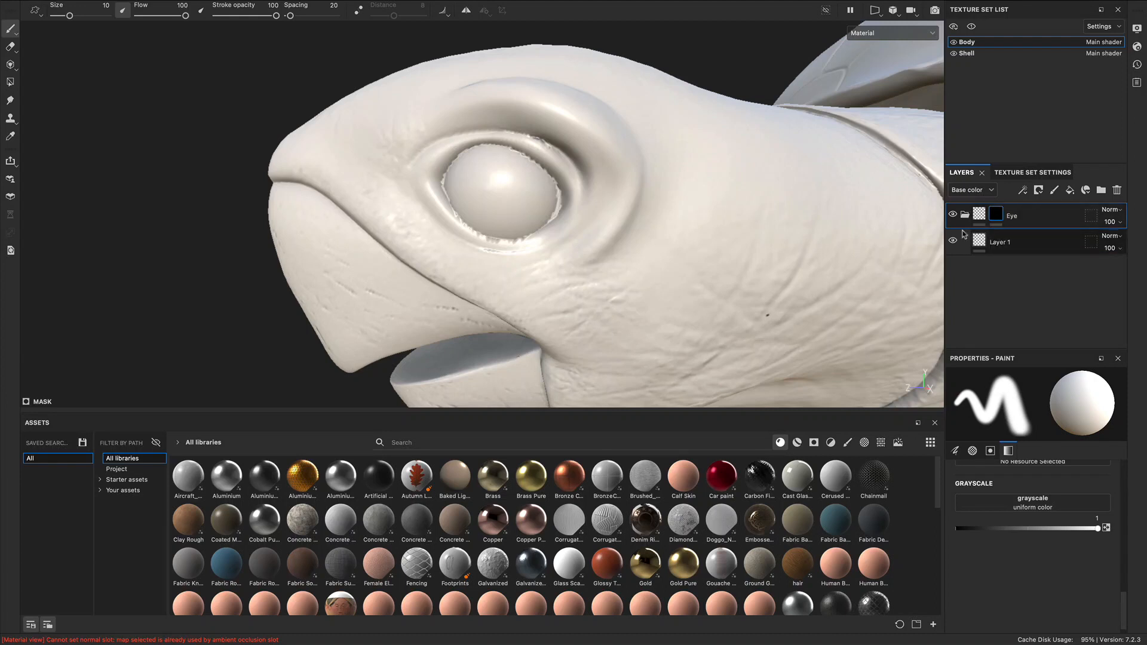
Reduce the mask brush size to 2.44 and make the Eye folder's mask the paint target.
{"action": "left_click_drag", "start_coordinate": [510, 209], "coordinate": [563, 210], "text": "alt"}
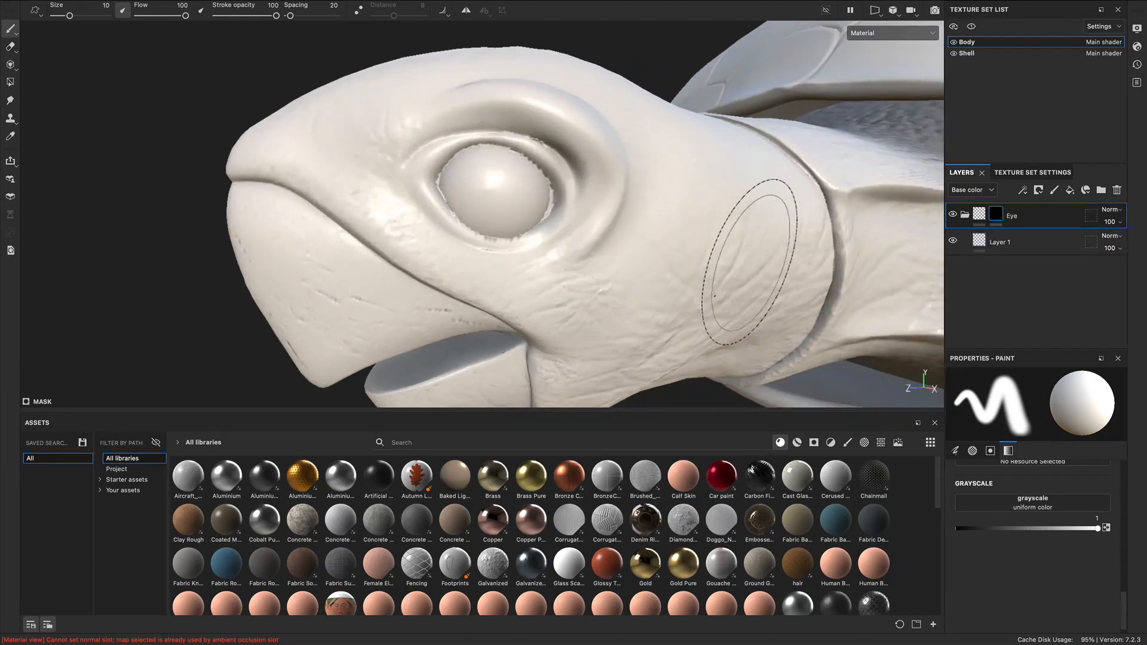
{"action": "right_click_drag", "start_coordinate": [614, 254], "coordinate": [532, 253], "text": "ctrl"}
{"action": "left_click", "coordinate": [980, 219]}
{"action": "left_click", "coordinate": [994, 219]}
{"action": "left_click", "coordinate": [980, 219]}
{"action": "left_click", "coordinate": [995, 218]}
{"action": "left_click", "coordinate": [980, 219]}
{"action": "left_click", "coordinate": [996, 219]}
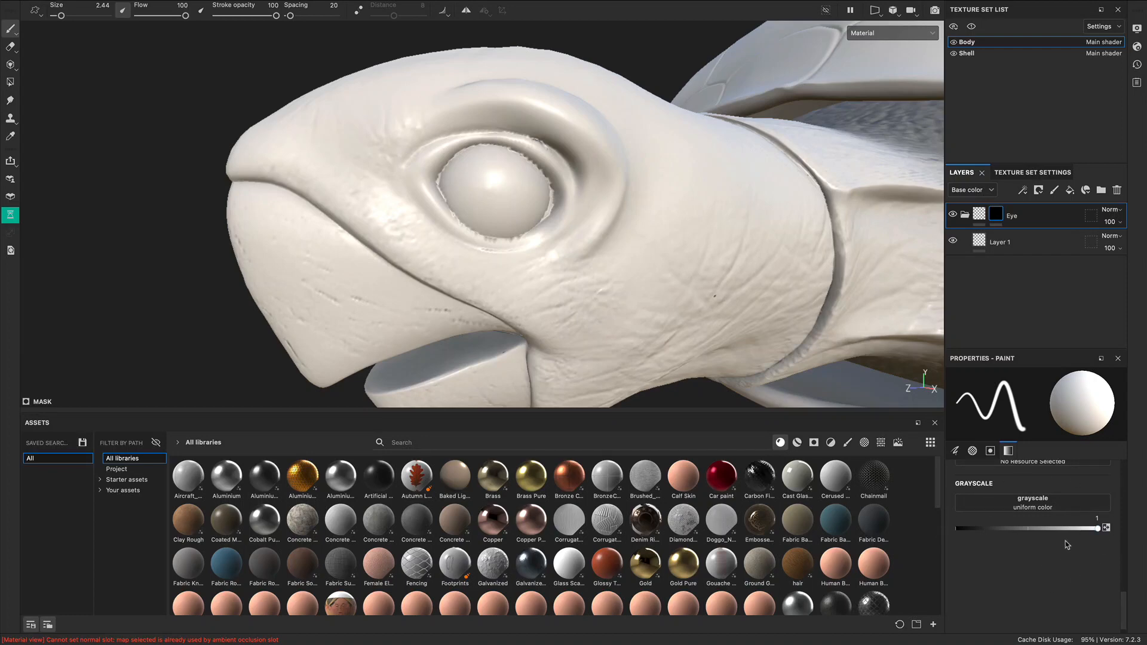
Paint the Eye folder's mask over the eye with grayscale 1 to reveal the red, and save the project.
{"action": "left_click_drag", "start_coordinate": [968, 530], "coordinate": [1100, 530]}
{"action": "mouse_move", "coordinate": [501, 239]}
{"action": "left_mouse_down"}
{"action": "mouse_move", "coordinate": [538, 179]}
{"action": "mouse_move", "coordinate": [457, 197]}
{"action": "mouse_move", "coordinate": [490, 233]}
{"action": "mouse_move", "coordinate": [546, 221]}
{"action": "mouse_move", "coordinate": [431, 178]}
{"action": "mouse_move", "coordinate": [442, 191]}
{"action": "left_mouse_up"}
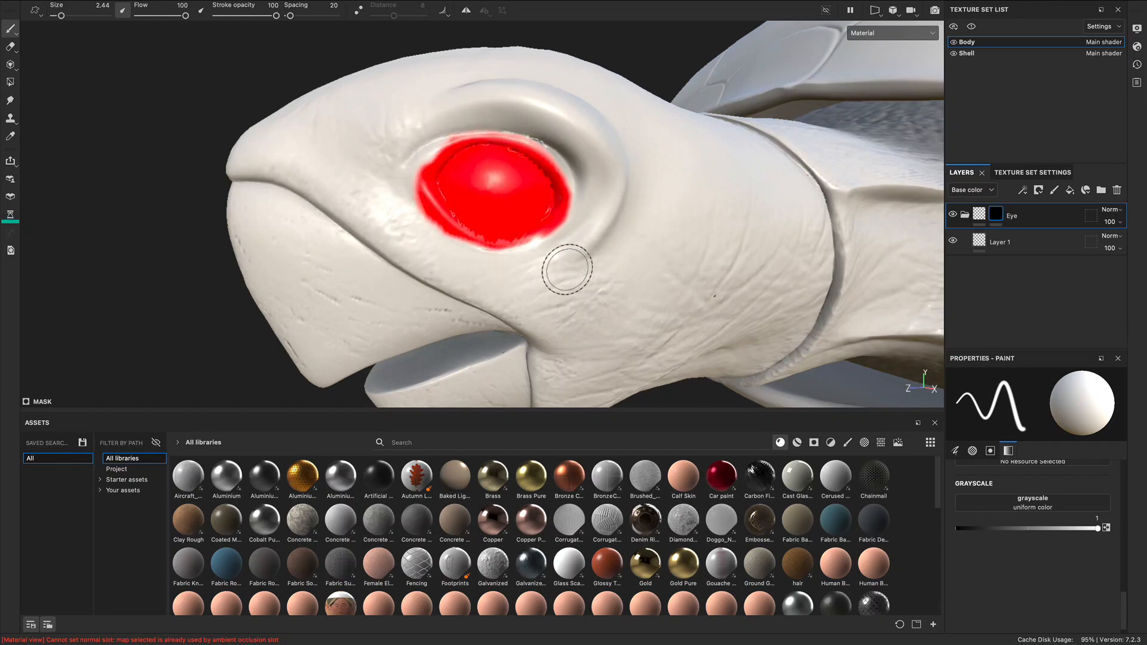
{"action": "mouse_move", "coordinate": [607, 279]}
{"action": "left_mouse_down", "text": "alt"}
{"action": "mouse_move", "coordinate": [510, 268]}
{"action": "mouse_move", "coordinate": [558, 295]}
{"action": "mouse_move", "coordinate": [477, 310]}
{"action": "mouse_move", "coordinate": [578, 256]}
{"action": "left_mouse_up", "text": "alt"}
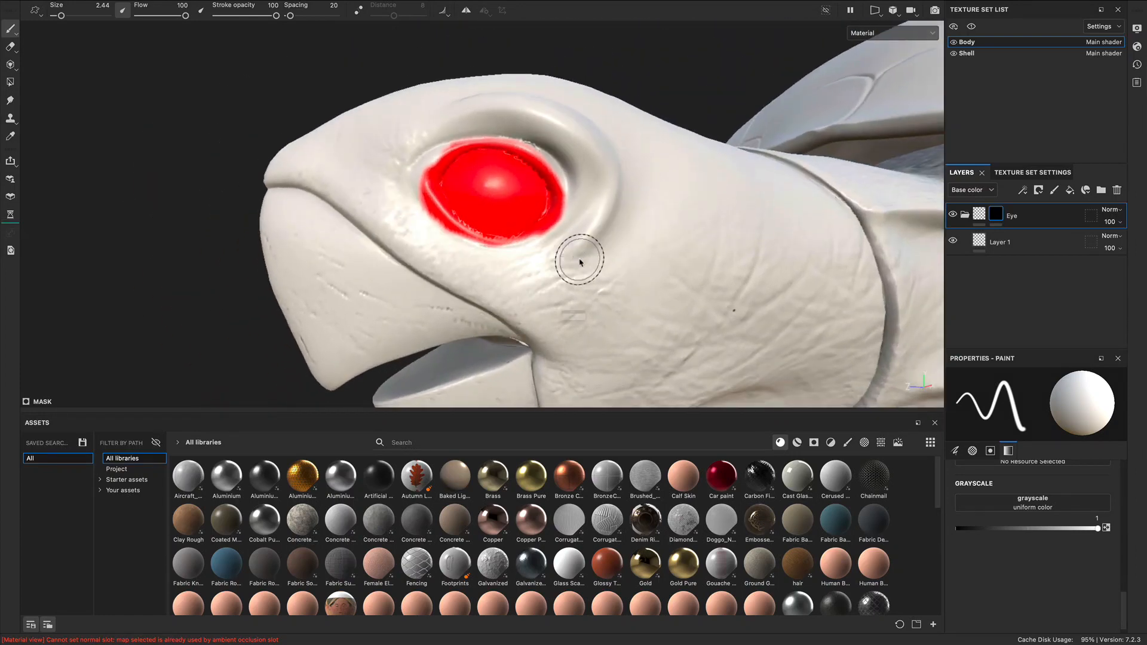
{"action": "key", "text": "ctrl+s"}
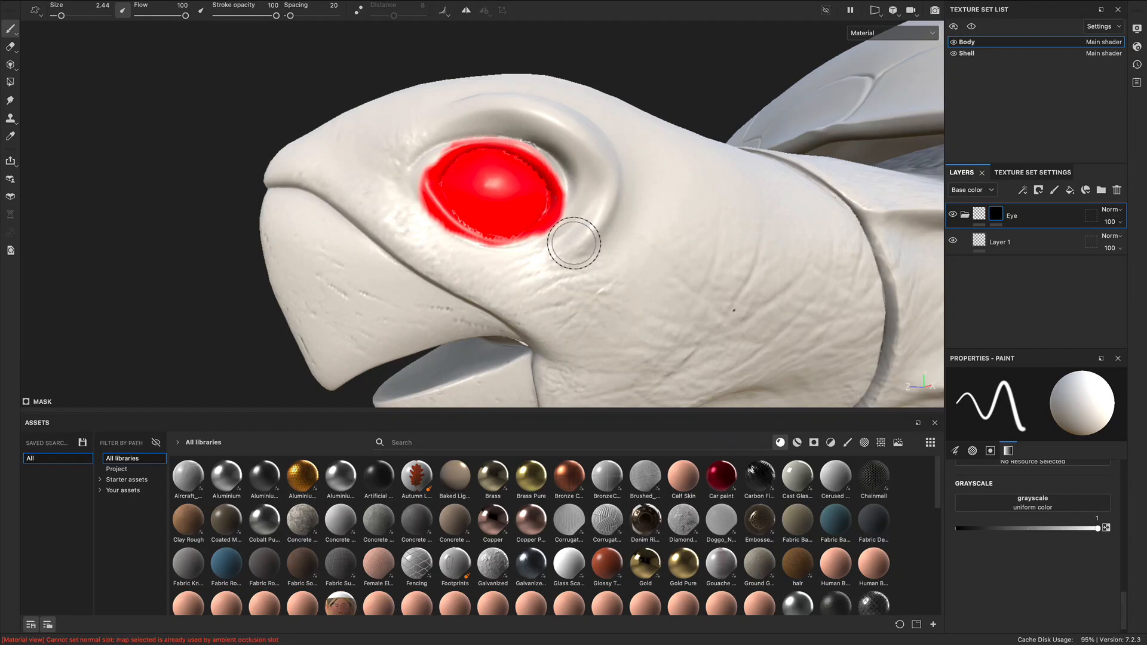
{"action": "left_click_drag", "start_coordinate": [532, 189], "coordinate": [666, 250], "text": "alt"}
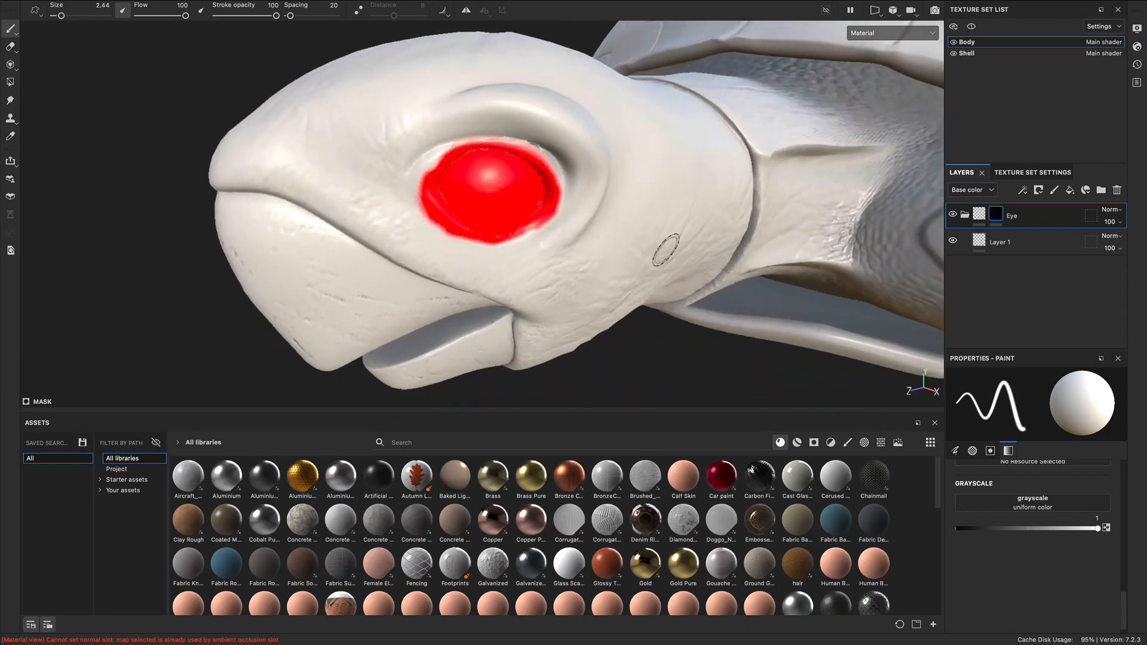
Clear the Eye folder's mask and polygon-fill a few quads on the turtle's eyeball with value 1.
{"action": "right_click", "coordinate": [999, 216]}
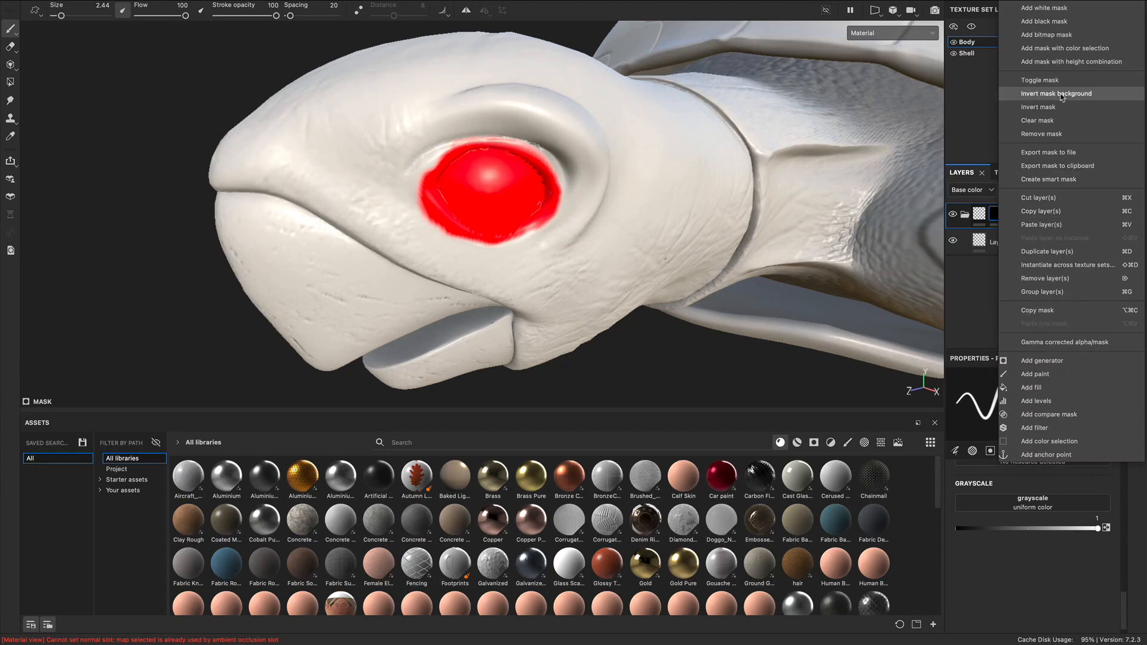
{"action": "left_click", "coordinate": [1057, 122]}
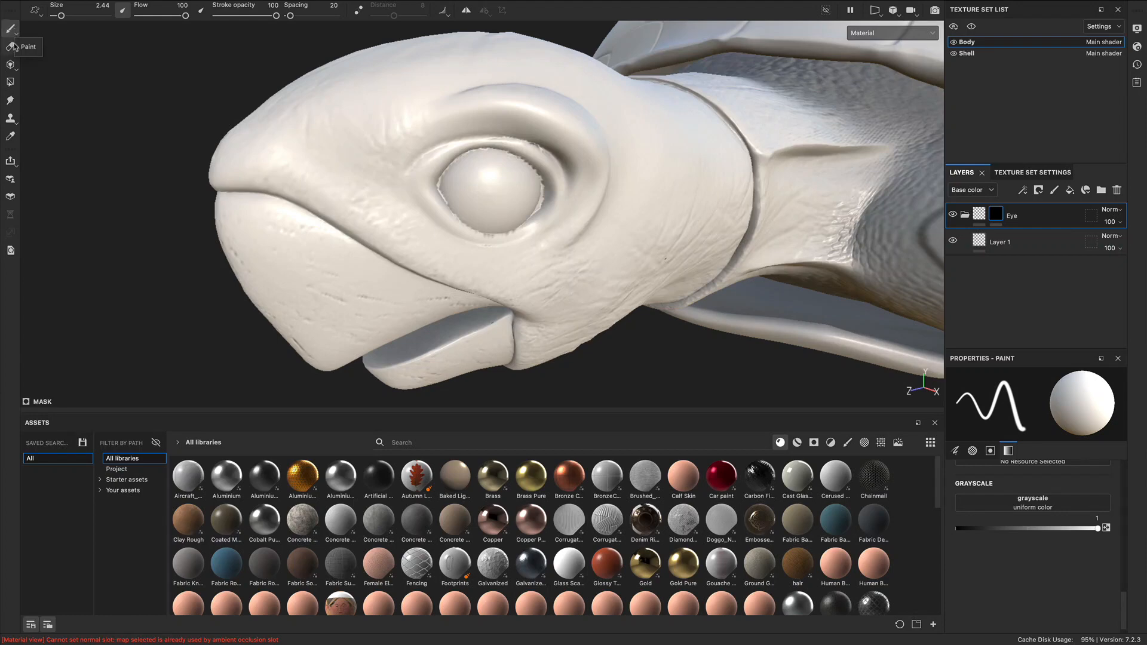
{"action": "left_click", "coordinate": [11, 86]}
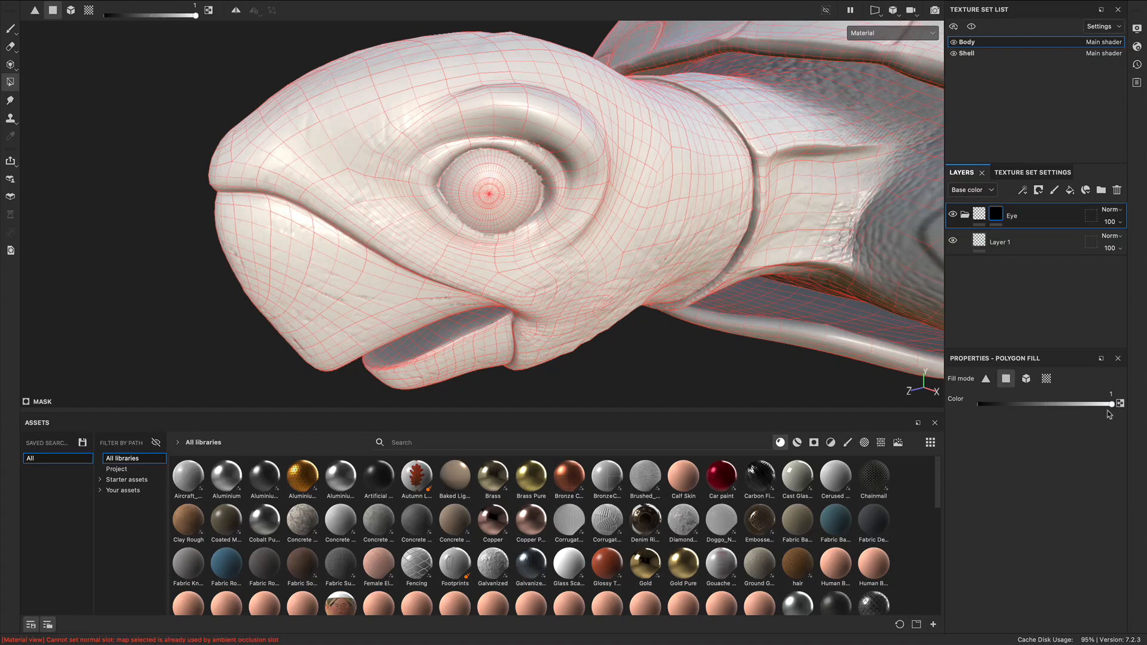
{"action": "scroll", "coordinate": [435, 180], "scroll_direction": "up", "scroll_amount": 5}
{"action": "mouse_move", "coordinate": [612, 243]}
{"action": "left_mouse_down", "text": "alt"}
{"action": "mouse_move", "coordinate": [494, 220]}
{"action": "mouse_move", "coordinate": [553, 216]}
{"action": "mouse_move", "coordinate": [563, 191]}
{"action": "left_mouse_up", "text": "alt"}
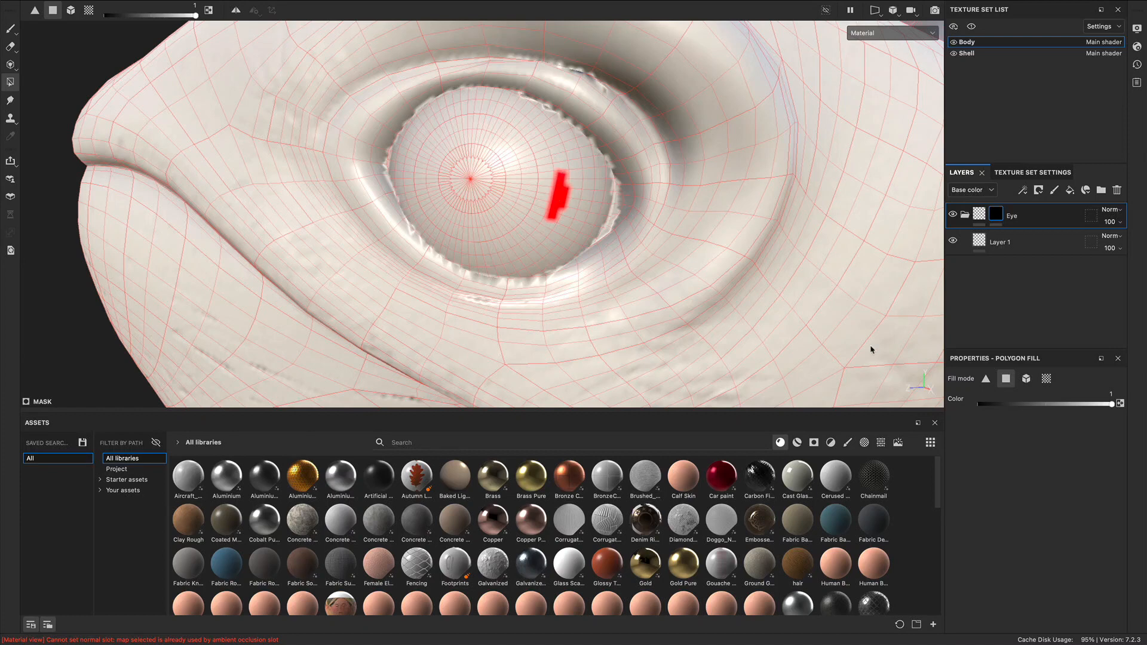
Fill the whole eyeball mesh in the Eye folder's mask with value 1 using Polygon Fill's mesh mode.
{"action": "left_click", "coordinate": [1027, 381]}
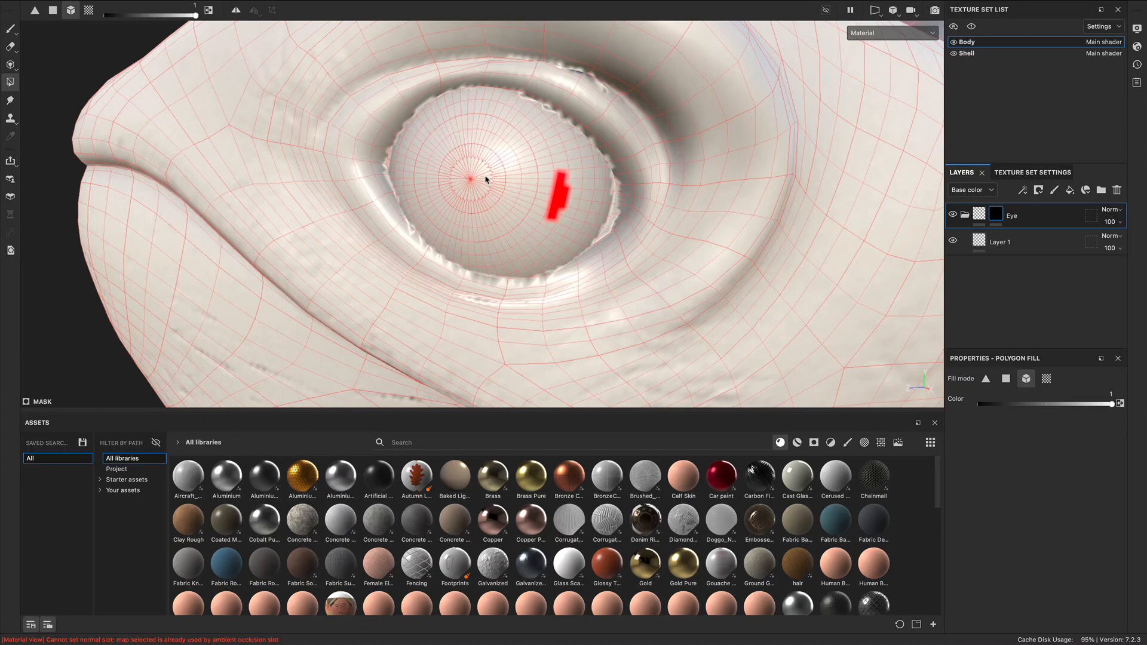
{"action": "left_click", "coordinate": [547, 193]}
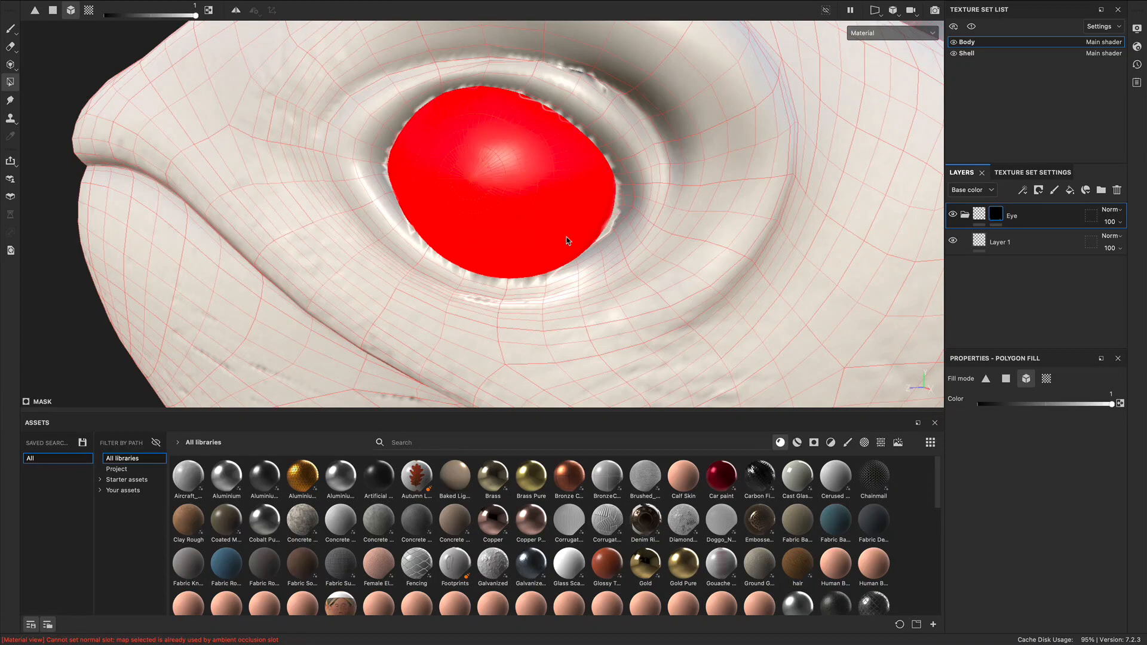
{"action": "left_click_drag", "start_coordinate": [479, 180], "coordinate": [541, 200], "text": "alt"}
{"action": "right_click_drag", "start_coordinate": [640, 192], "coordinate": [565, 204], "text": "alt"}
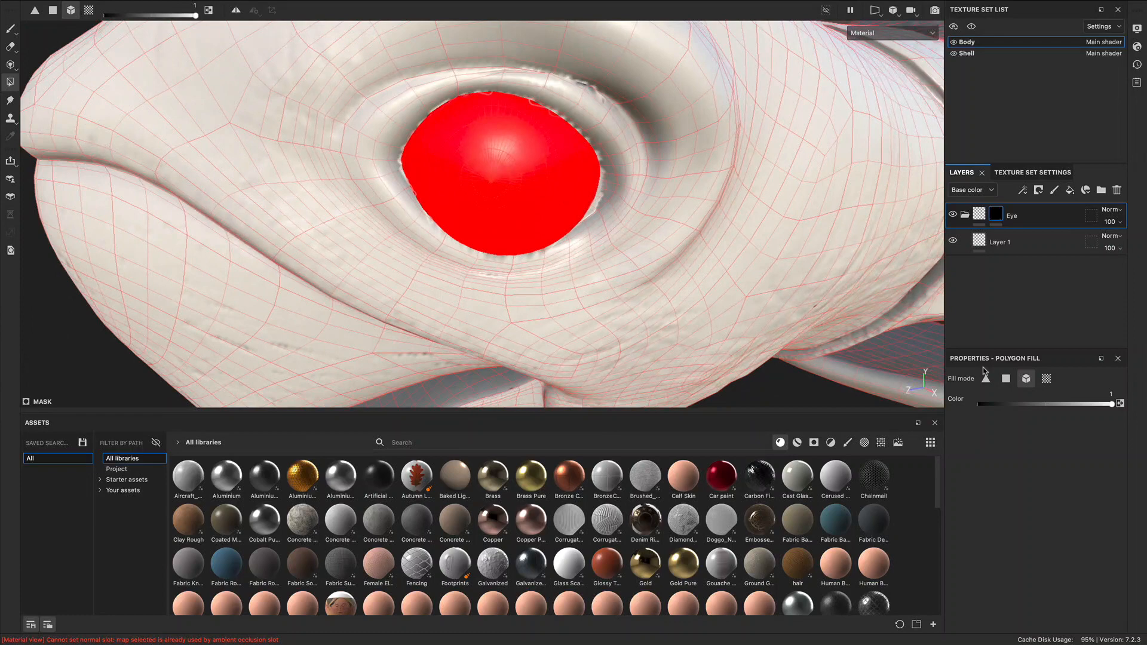
Set Polygon Fill to UV chunk mode and examine the masked eye from several angles around the head.
{"action": "left_click", "coordinate": [1046, 379]}
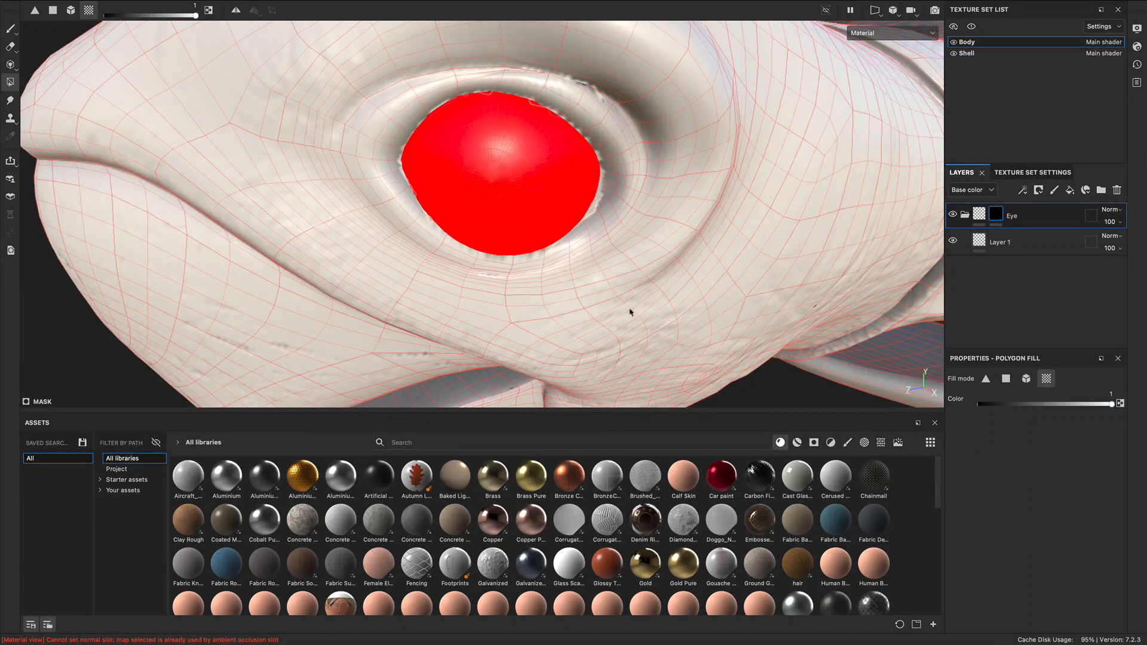
{"action": "right_click_drag", "start_coordinate": [669, 271], "coordinate": [359, 325], "text": "alt"}
{"action": "middle_click_drag", "start_coordinate": [532, 302], "coordinate": [594, 228], "text": "alt"}
{"action": "left_click_drag", "start_coordinate": [531, 230], "coordinate": [663, 223], "text": "alt"}
{"action": "middle_click_drag", "start_coordinate": [547, 238], "coordinate": [472, 221], "text": "alt"}
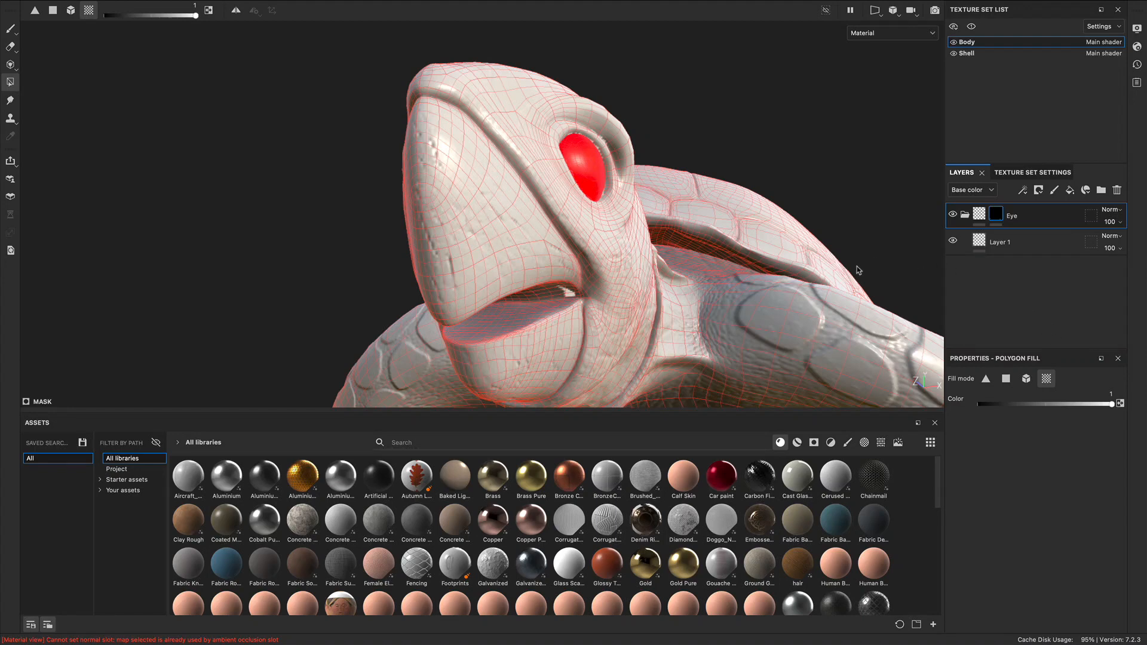
{"action": "left_click_drag", "start_coordinate": [582, 179], "coordinate": [469, 199], "text": "alt"}
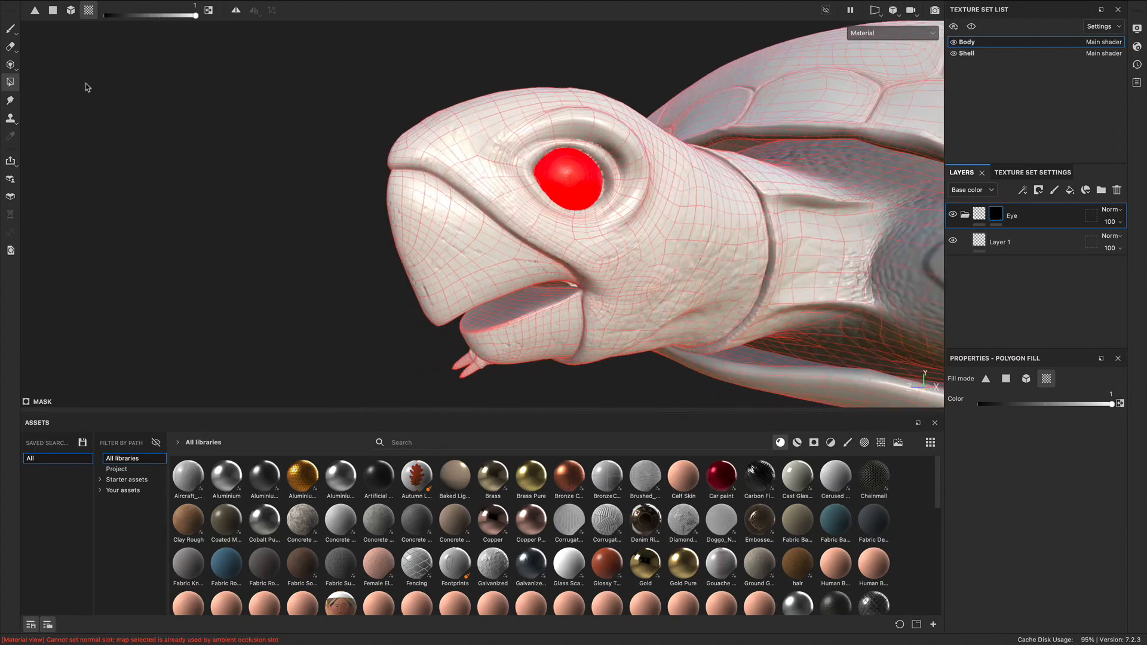
Return to the Paint tool and add a second paint layer inside the Eye folder, above Layer 1.
{"action": "left_click", "coordinate": [10, 28]}
{"action": "right_click_drag", "start_coordinate": [553, 176], "coordinate": [755, 212], "text": "alt"}
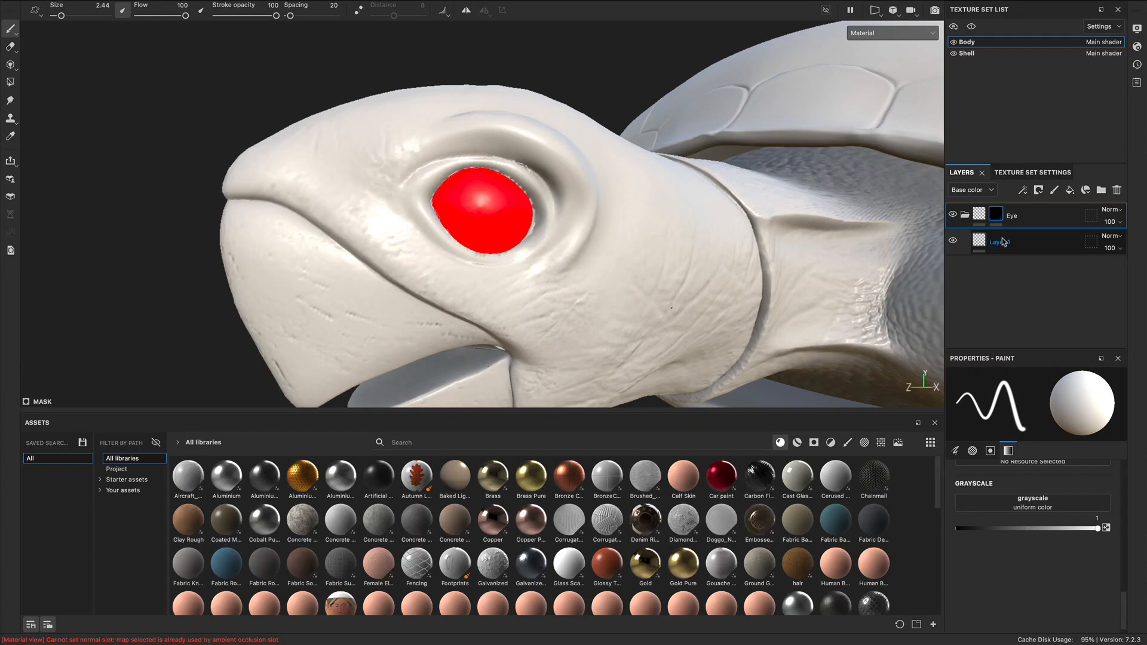
{"action": "left_click", "coordinate": [1055, 190]}
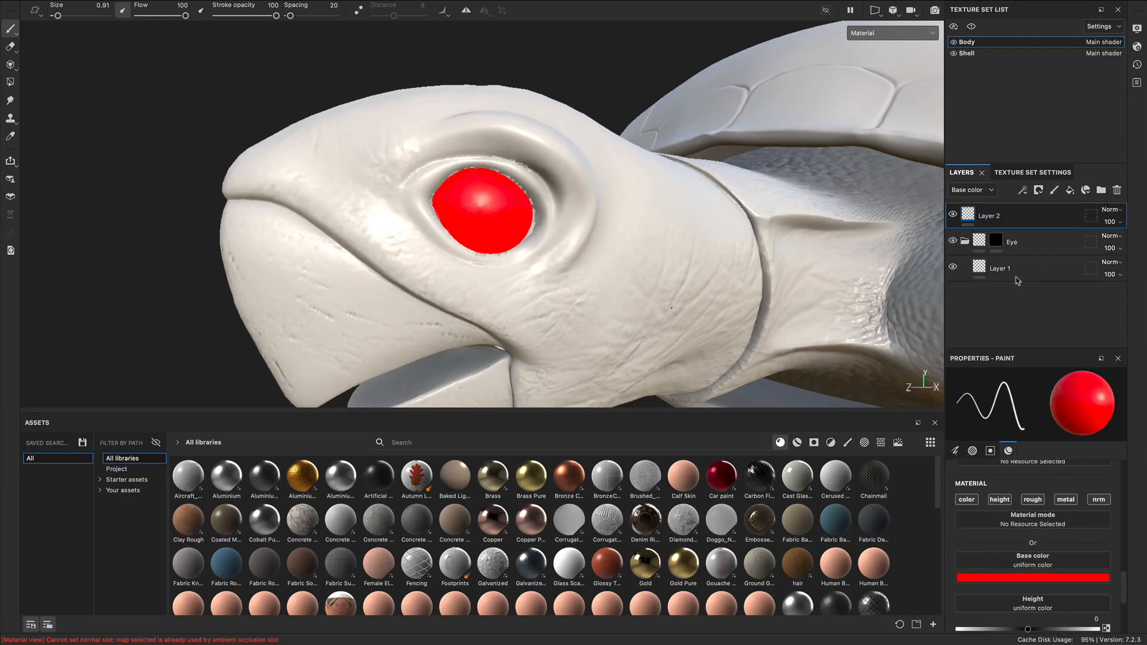
{"action": "left_click_drag", "start_coordinate": [986, 215], "coordinate": [985, 232]}
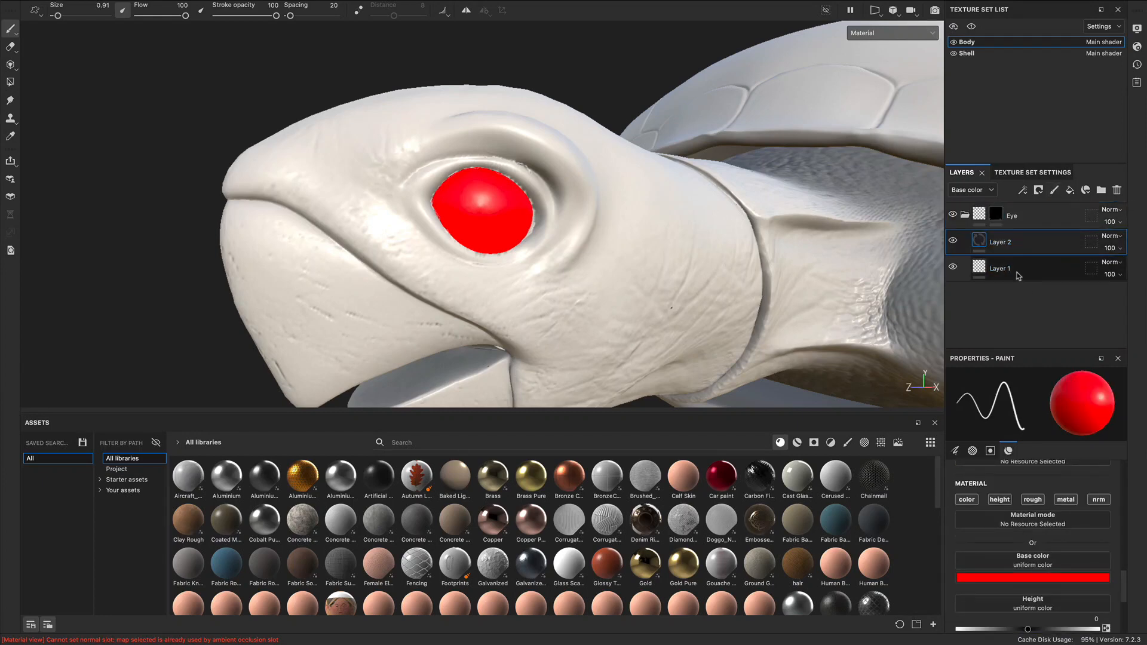
Paint a short green stroke from the middle of the eyeball to its lower edge on Layer 2's content.
{"action": "left_click", "coordinate": [997, 216]}
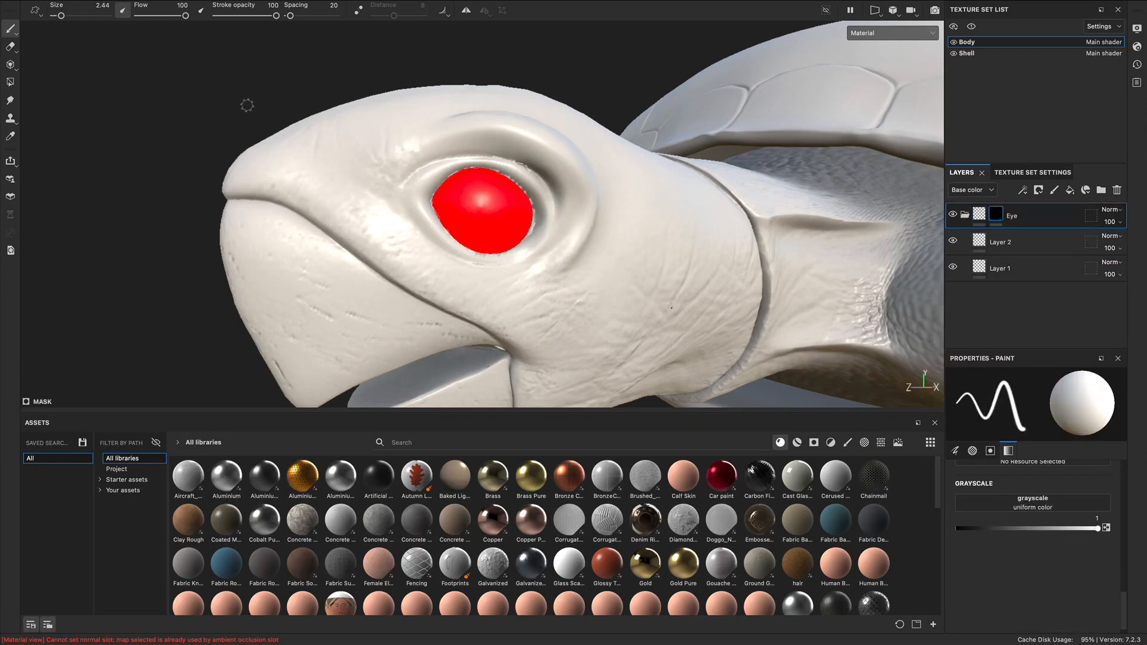
{"action": "left_click", "coordinate": [11, 28]}
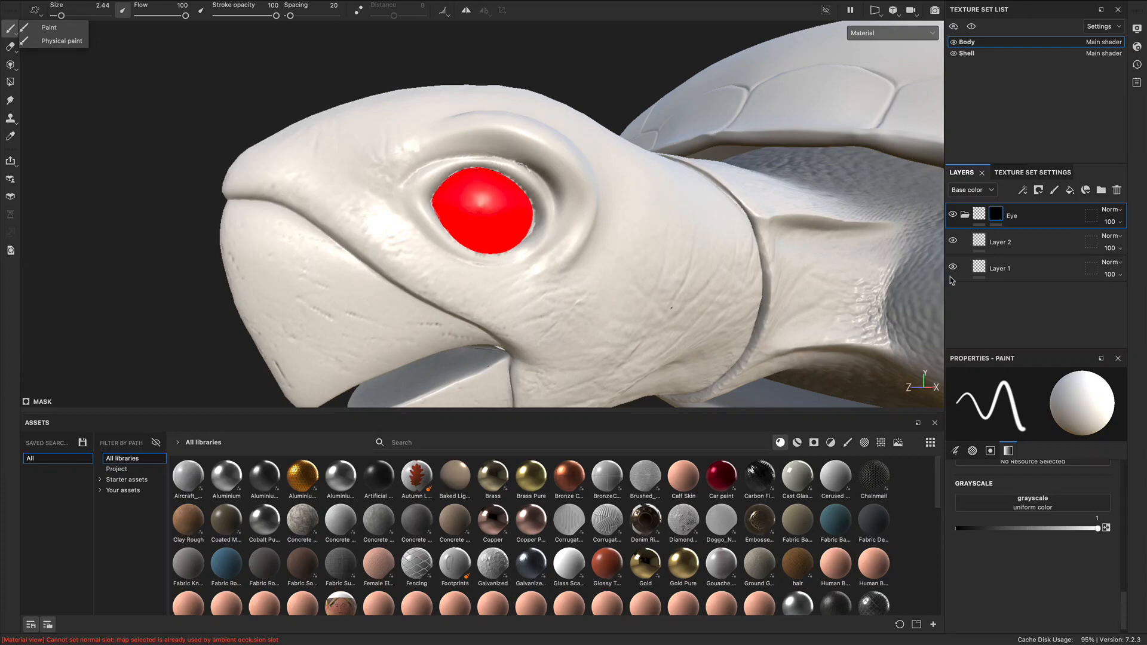
{"action": "left_click", "coordinate": [975, 243]}
{"action": "left_click", "coordinate": [976, 242]}
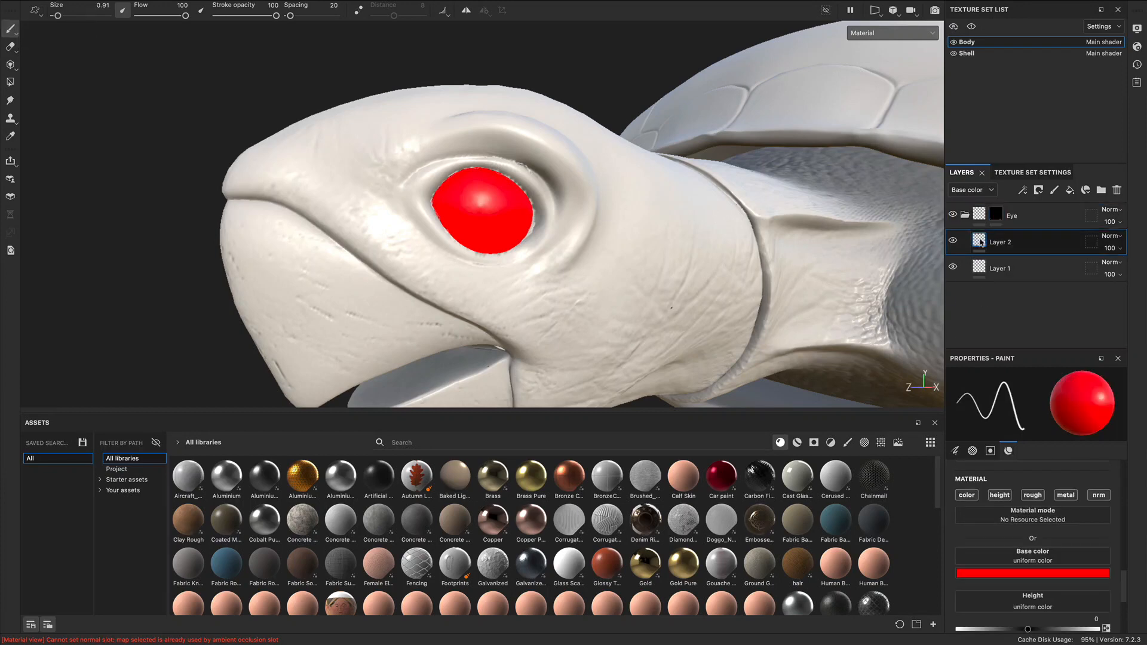
{"action": "left_click", "coordinate": [977, 215]}
{"action": "left_click", "coordinate": [977, 244]}
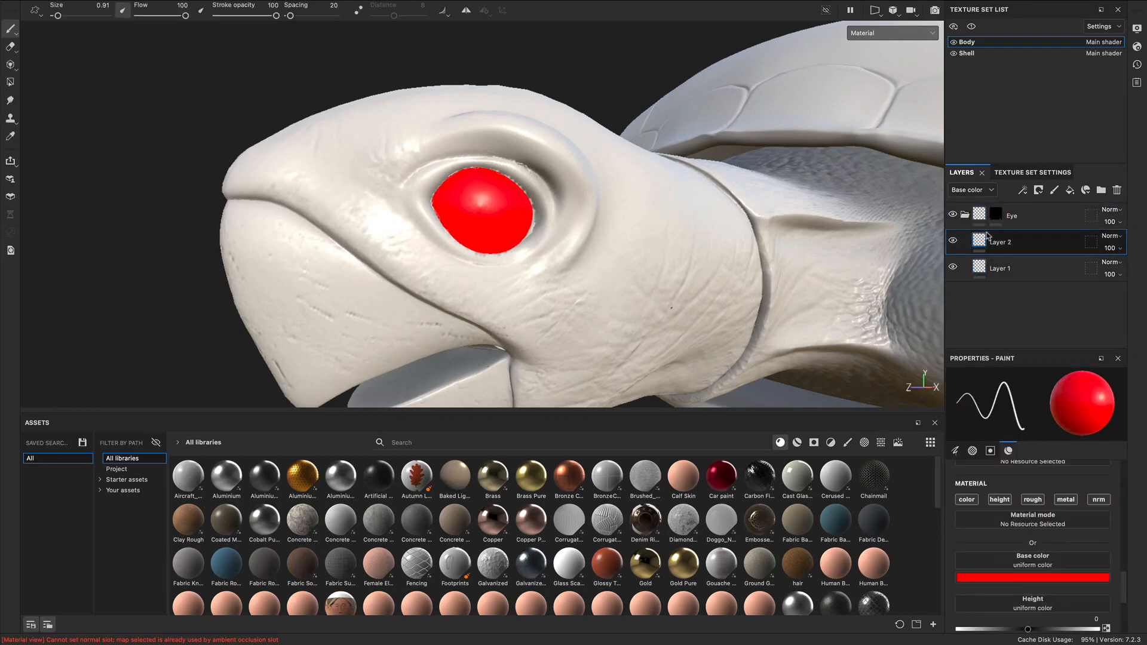
{"action": "left_click", "coordinate": [1010, 577]}
{"action": "left_click_drag", "start_coordinate": [1085, 512], "coordinate": [1084, 520]}
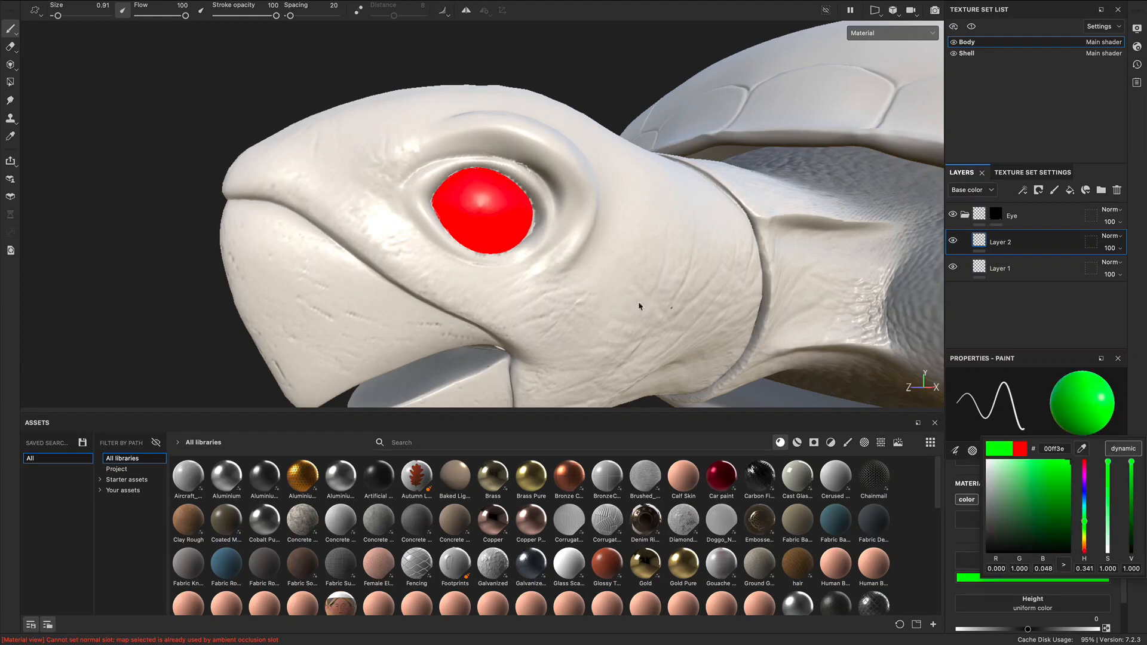
{"action": "left_click_drag", "start_coordinate": [500, 217], "coordinate": [528, 256]}
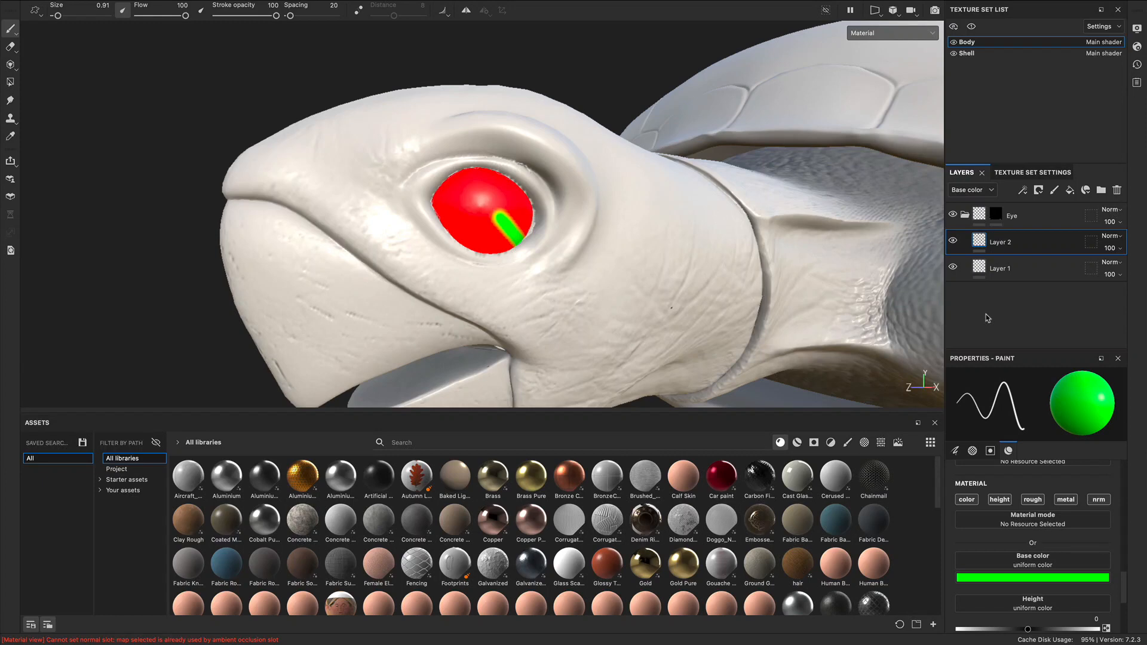
Add a fill layer, place it outside and below the Eye folder, and collapse the folder.
{"action": "left_click", "coordinate": [965, 214]}
{"action": "left_click_drag", "start_coordinate": [491, 209], "coordinate": [450, 215], "text": "alt"}
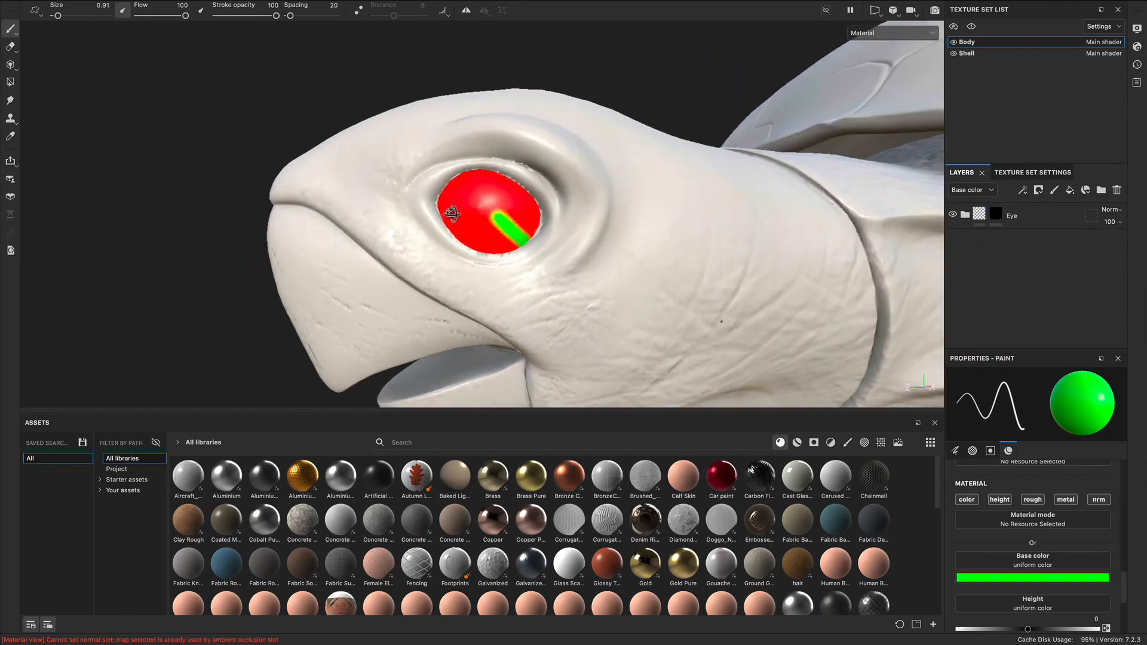
{"action": "left_click", "coordinate": [1070, 191]}
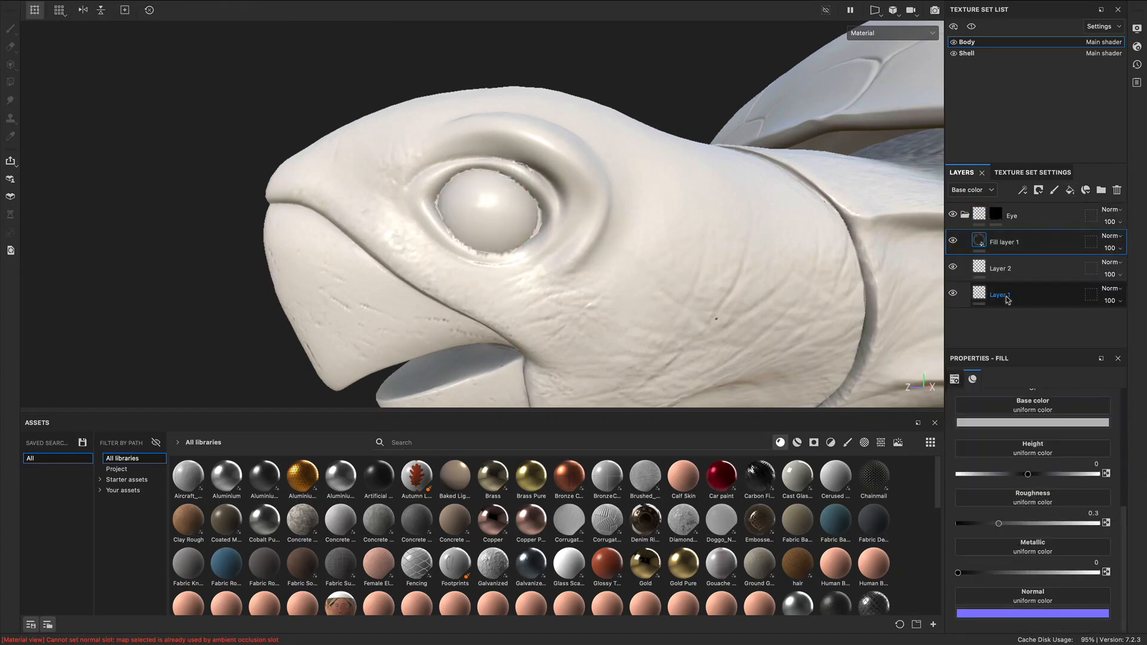
{"action": "left_click_drag", "start_coordinate": [978, 243], "coordinate": [970, 331]}
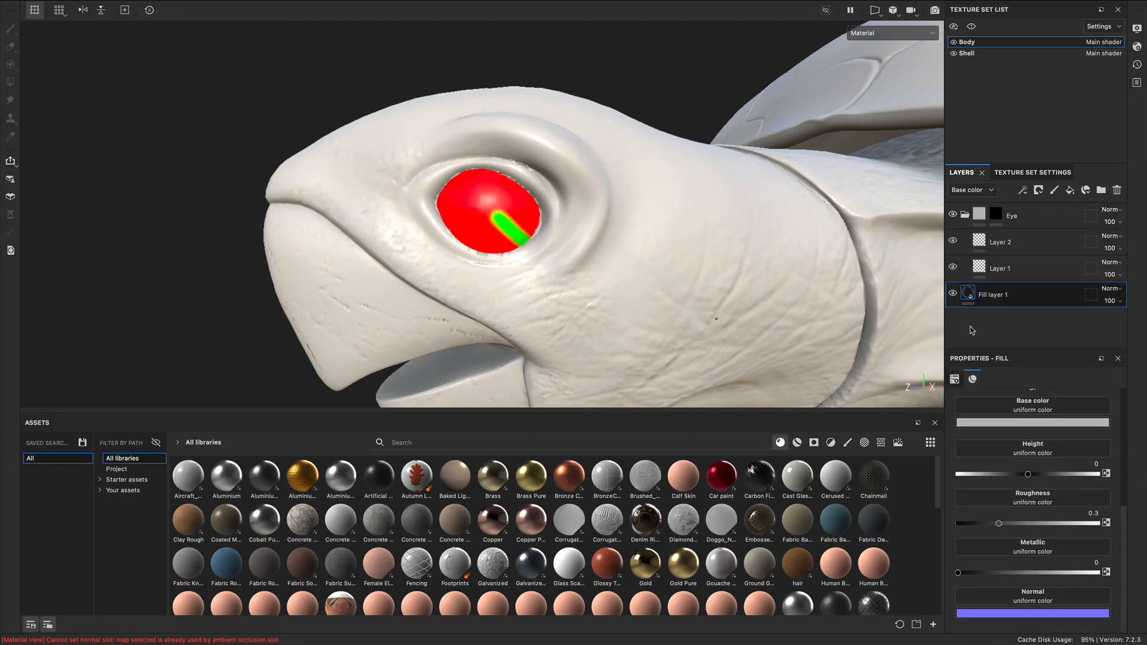
{"action": "left_click", "coordinate": [964, 216]}
{"action": "left_click_drag", "start_coordinate": [705, 249], "coordinate": [533, 320], "text": "alt"}
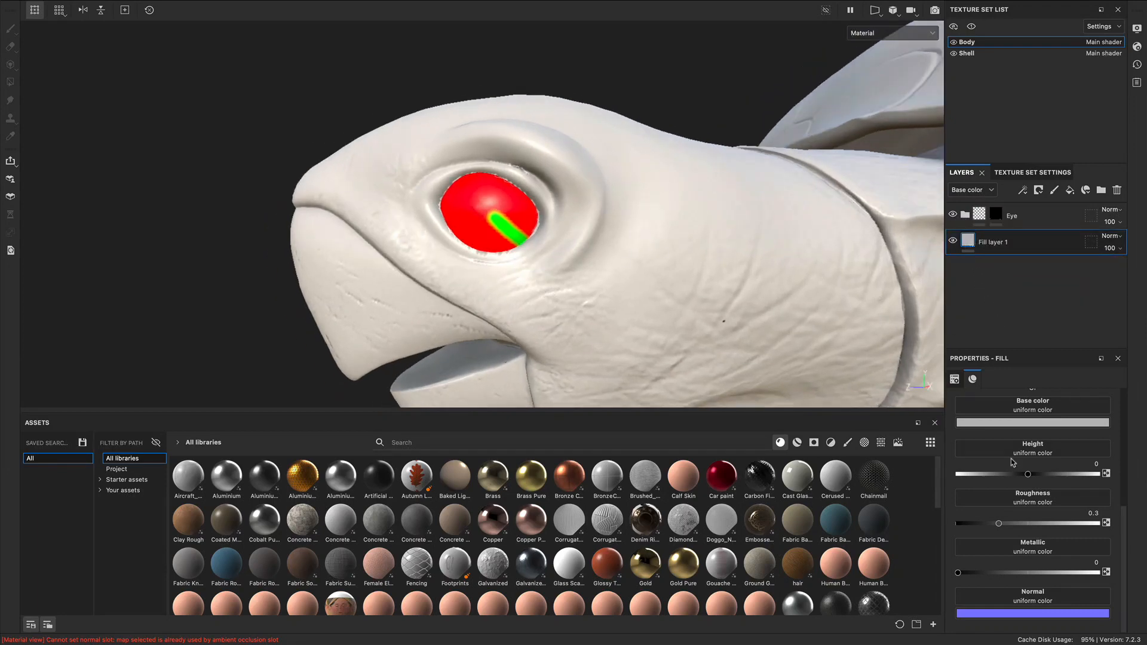
Set the base color of the fill layer below the Eye folder to blue 0061ff.
{"action": "left_click", "coordinate": [1010, 423]}
{"action": "left_click_drag", "start_coordinate": [1028, 472], "coordinate": [1097, 433]}
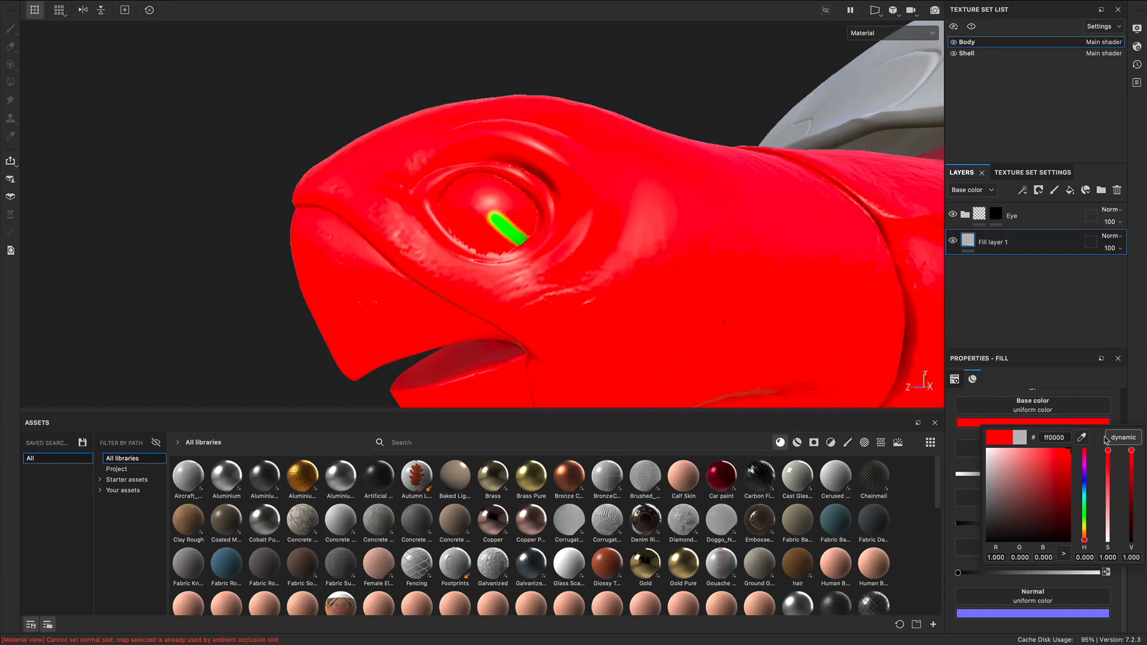
{"action": "left_click", "coordinate": [1085, 481]}
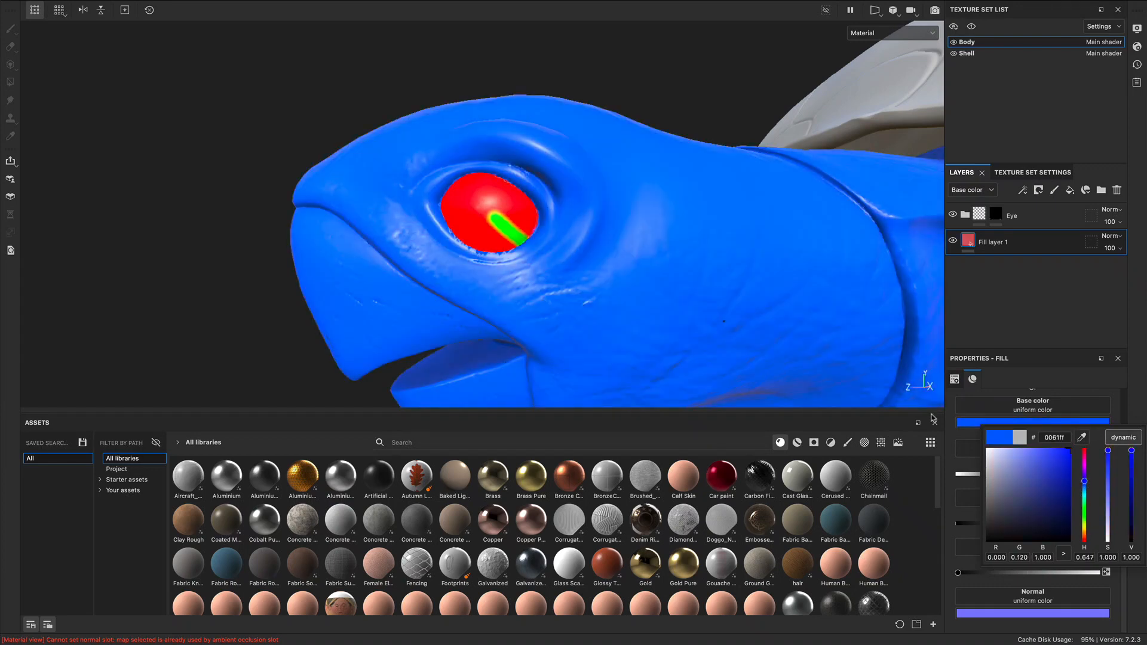
{"action": "left_click_drag", "start_coordinate": [650, 202], "coordinate": [737, 208], "text": "alt"}
{"action": "right_click_drag", "start_coordinate": [737, 207], "coordinate": [617, 231], "text": "alt"}
{"action": "left_click_drag", "start_coordinate": [617, 231], "coordinate": [683, 250], "text": "alt"}
{"action": "middle_click_drag", "start_coordinate": [683, 251], "coordinate": [581, 261], "text": "alt"}
{"action": "left_click_drag", "start_coordinate": [581, 261], "coordinate": [520, 252], "text": "alt"}
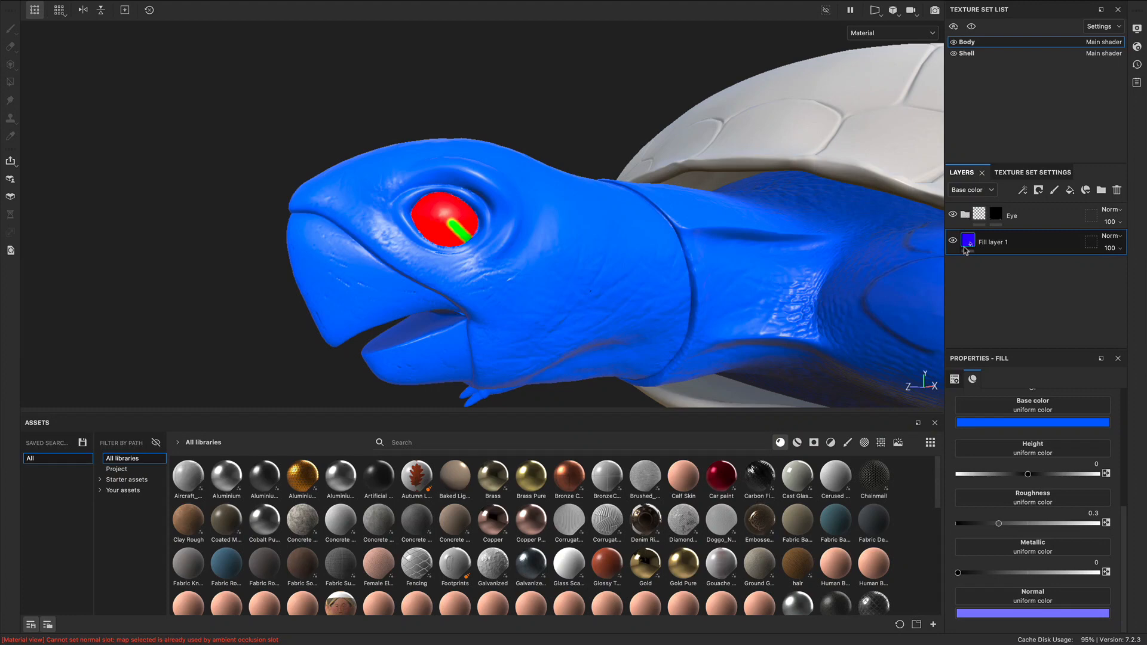
{"action": "left_click_drag", "start_coordinate": [522, 252], "coordinate": [574, 255], "text": "alt"}
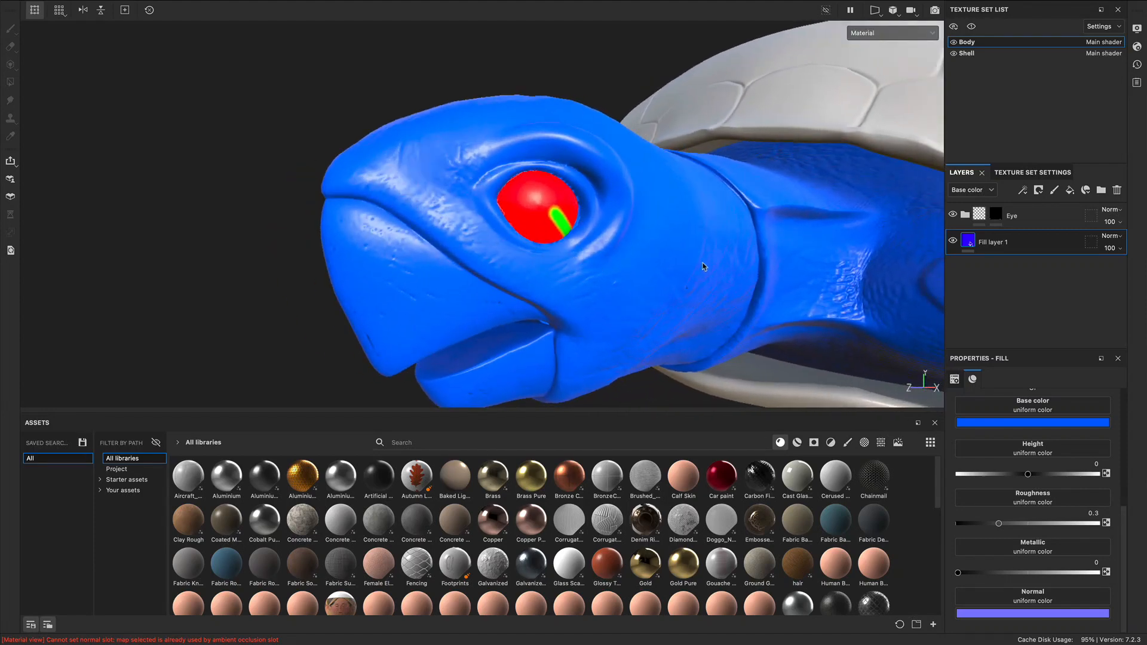
Delete the blue fill layer and both paint layers inside the Eye folder, keeping the folder and its mask.
{"action": "key", "text": "Delete"}
{"action": "left_click", "coordinate": [965, 214]}
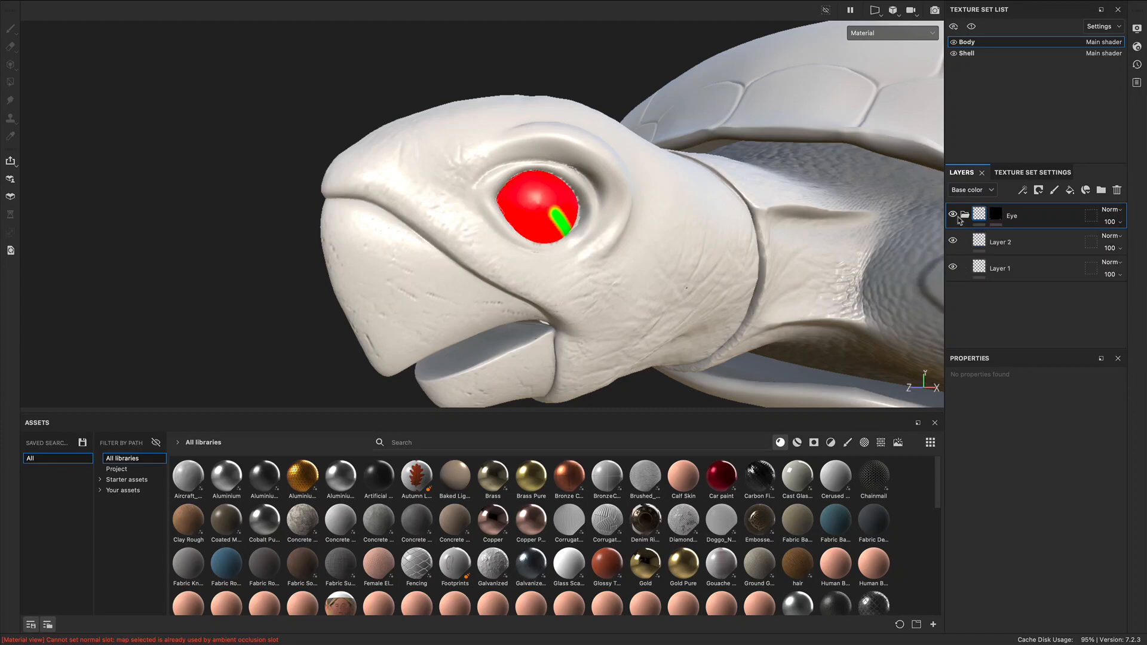
{"action": "left_click", "coordinate": [1016, 247]}
{"action": "key", "text": "Delete"}
{"action": "key", "text": "Delete"}
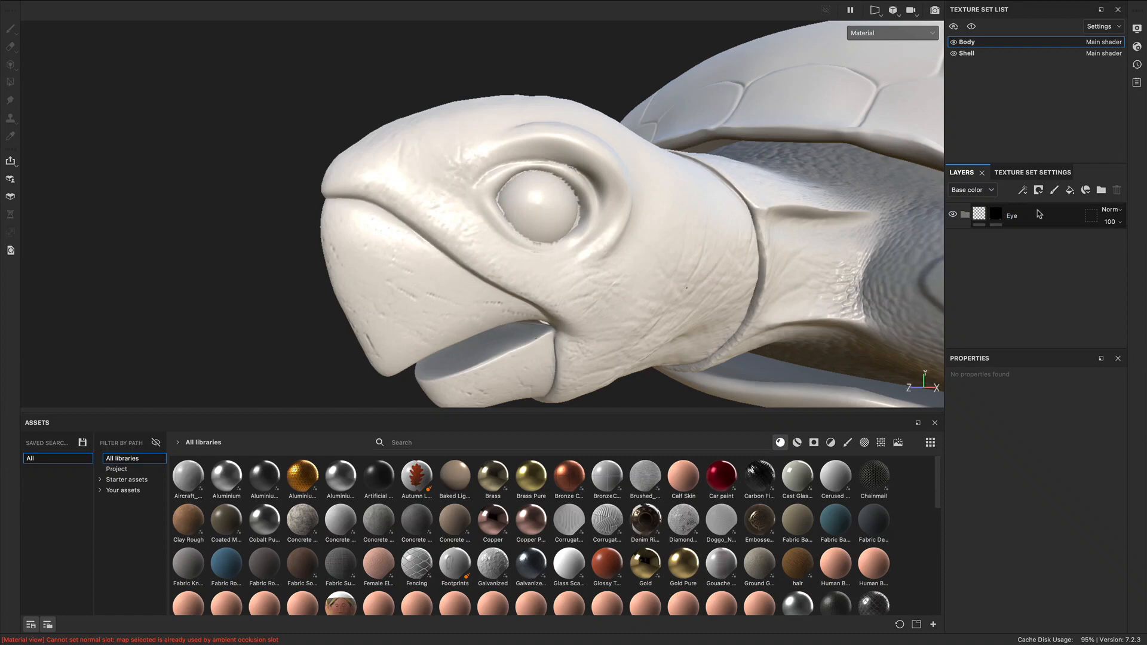
Add a fill layer inside the masked Eye folder, set its base color to red, and collapse the folder.
{"action": "left_click", "coordinate": [1070, 190]}
{"action": "left_click_drag", "start_coordinate": [989, 218], "coordinate": [1013, 280]}
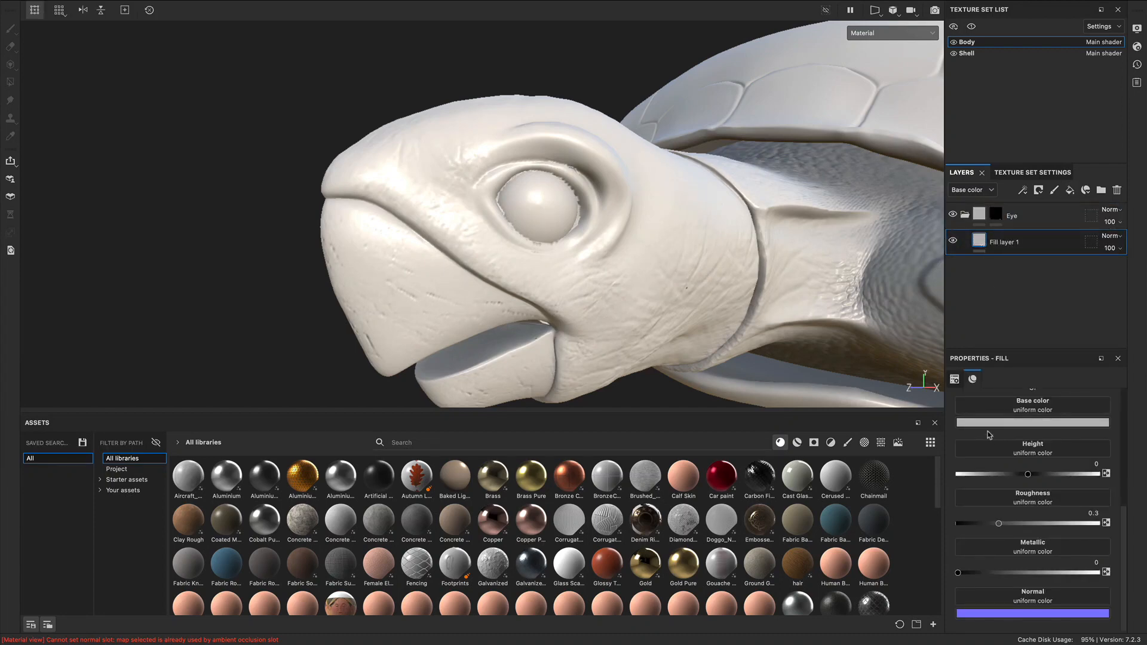
{"action": "left_click", "coordinate": [1032, 422]}
{"action": "left_click", "coordinate": [1069, 449]}
{"action": "left_click_drag", "start_coordinate": [609, 215], "coordinate": [583, 270], "text": "alt"}
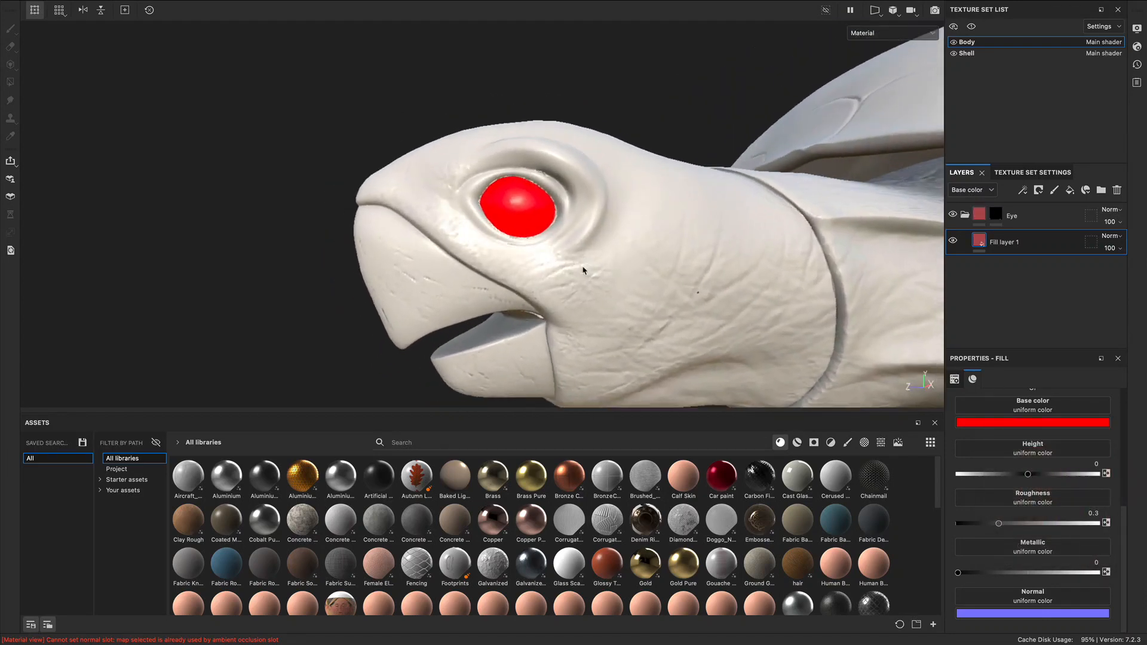
{"action": "left_click", "coordinate": [961, 215]}
{"action": "left_click_drag", "start_coordinate": [552, 269], "coordinate": [808, 266], "text": "alt"}
{"action": "left_click_drag", "start_coordinate": [456, 230], "coordinate": [399, 242], "text": "alt"}
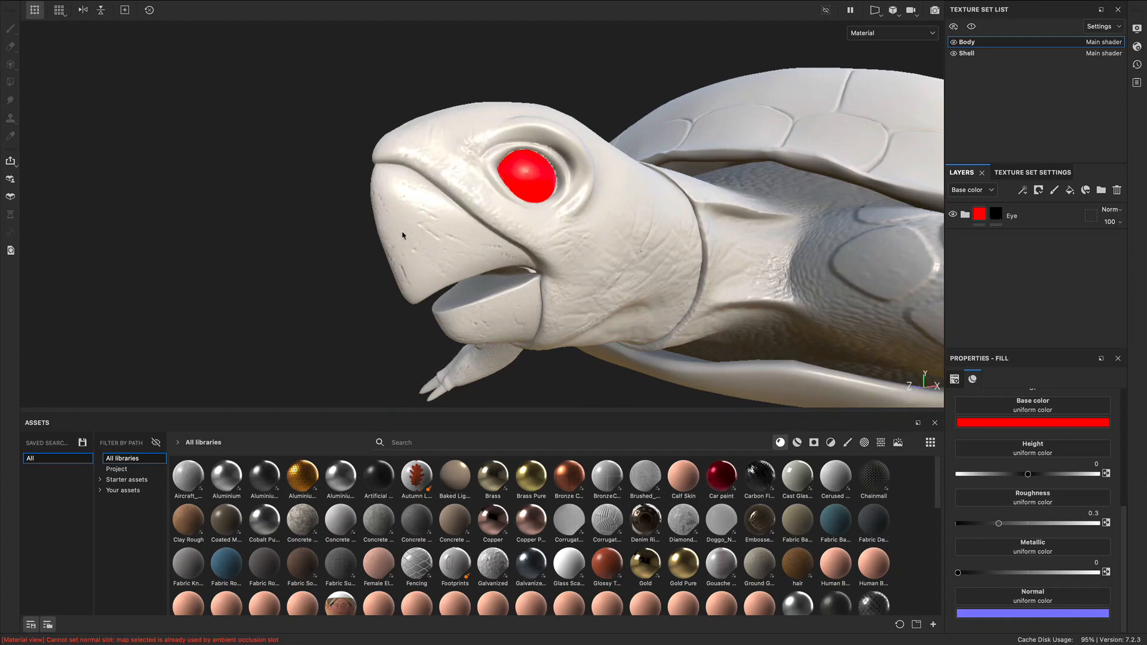
Add a new folder, place it outside and below the Eye folder, and rename it Beak.
{"action": "middle_click_drag", "start_coordinate": [446, 239], "coordinate": [520, 231], "text": "alt"}
{"action": "right_click_drag", "start_coordinate": [520, 230], "coordinate": [788, 225], "text": "alt"}
{"action": "middle_click_drag", "start_coordinate": [740, 228], "coordinate": [628, 214], "text": "alt"}
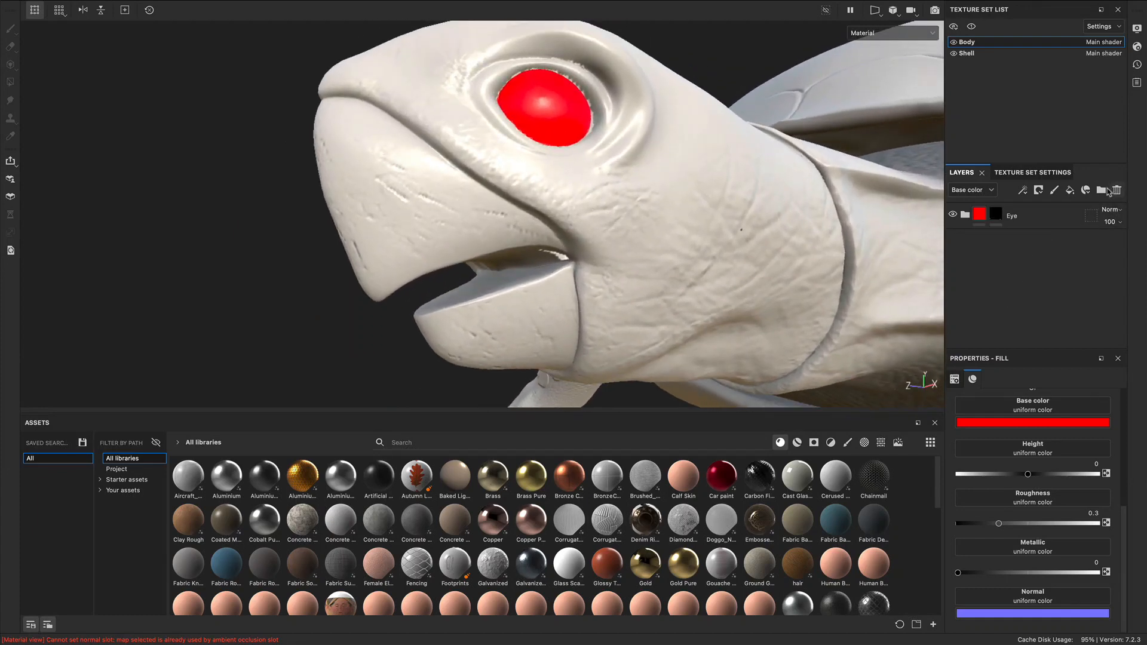
{"action": "left_click", "coordinate": [1102, 190]}
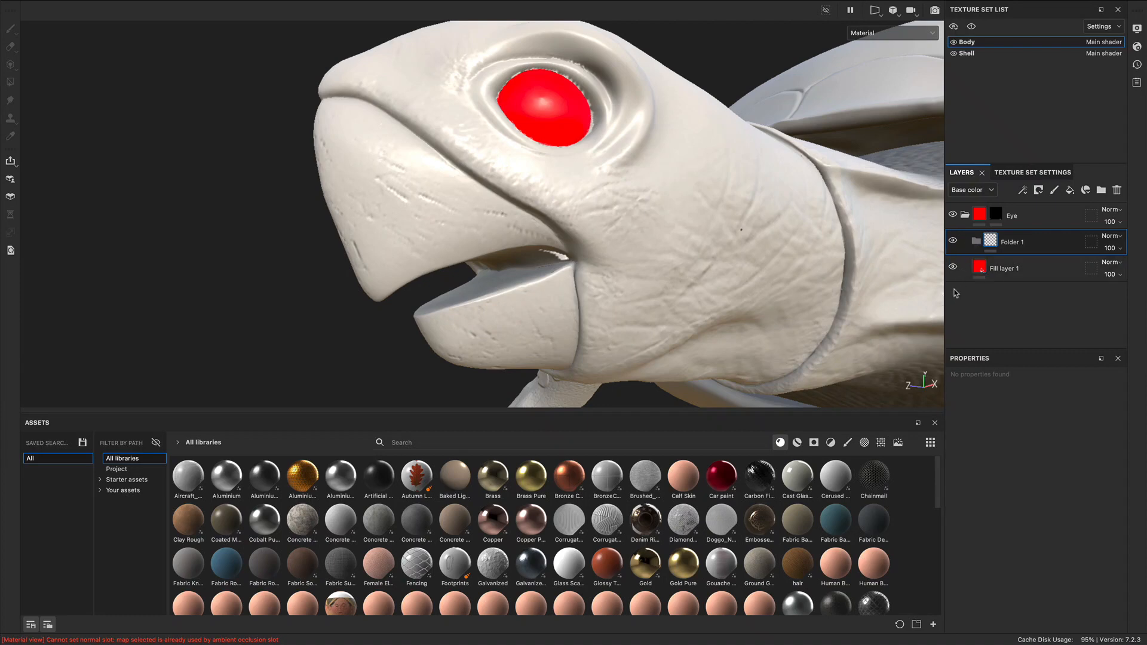
{"action": "left_click_drag", "start_coordinate": [1013, 242], "coordinate": [986, 290]}
{"action": "left_click", "coordinate": [966, 215]}
{"action": "double_click", "coordinate": [1000, 242]}
{"action": "type", "text": "Beak"}
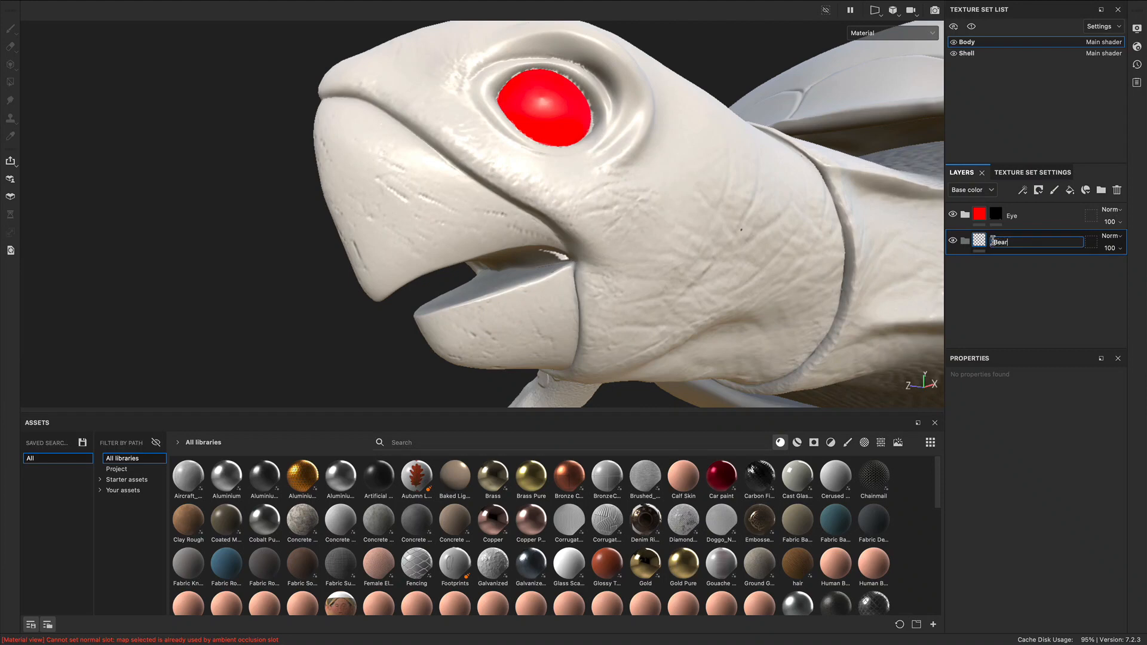
{"action": "key", "text": "Return"}
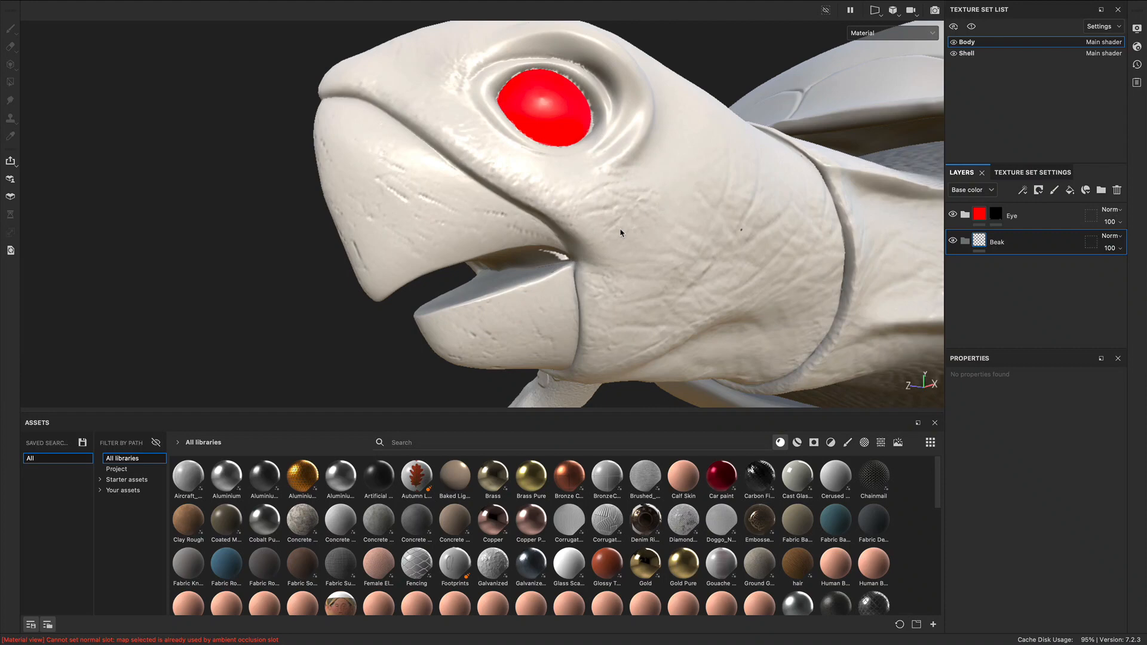
Examine the turtle's head and whole body to see which areas belong to the beak.
{"action": "left_click_drag", "start_coordinate": [603, 239], "coordinate": [595, 245], "text": "alt"}
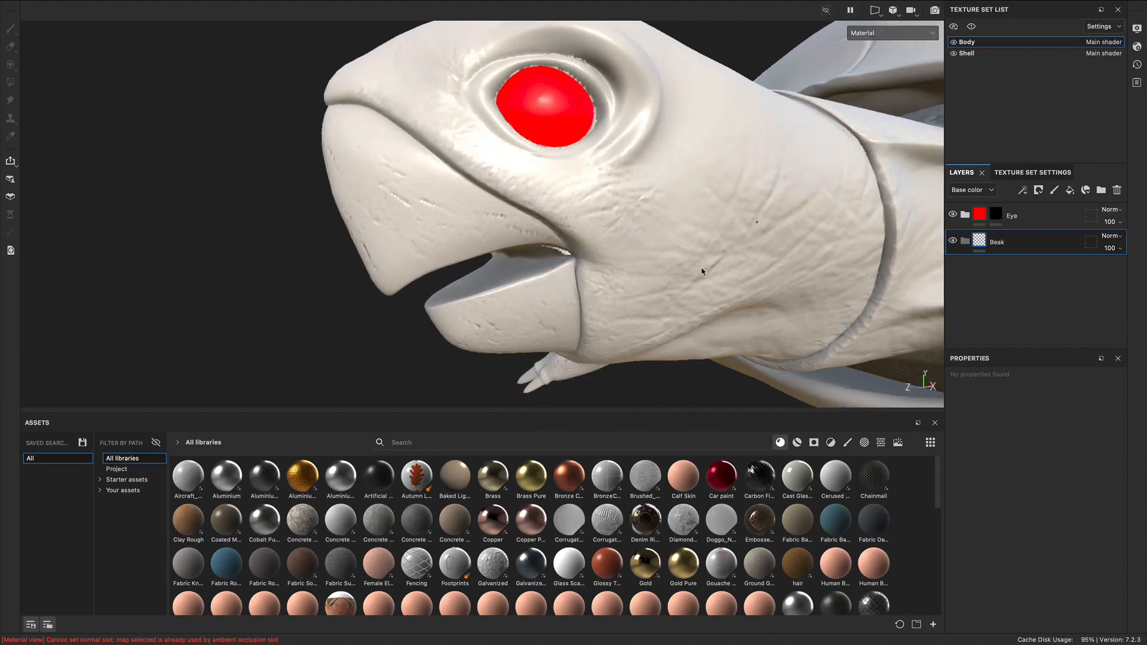
{"action": "scroll", "coordinate": [704, 266], "scroll_direction": "down", "scroll_amount": 10}
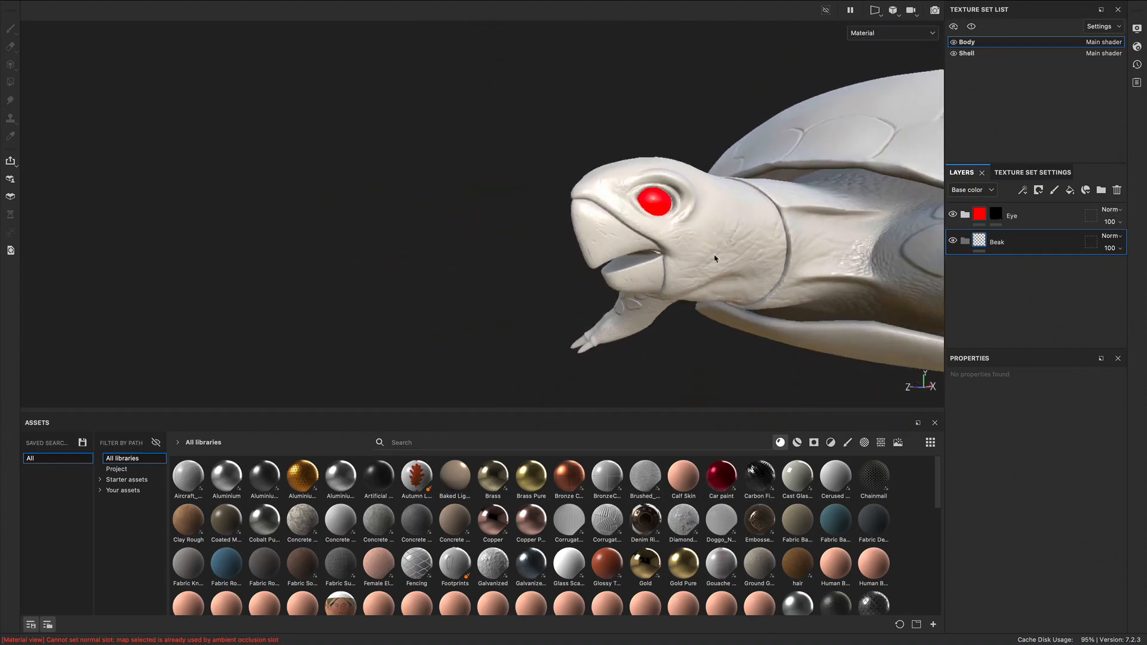
{"action": "middle_click_drag", "start_coordinate": [674, 175], "coordinate": [657, 252], "text": "alt"}
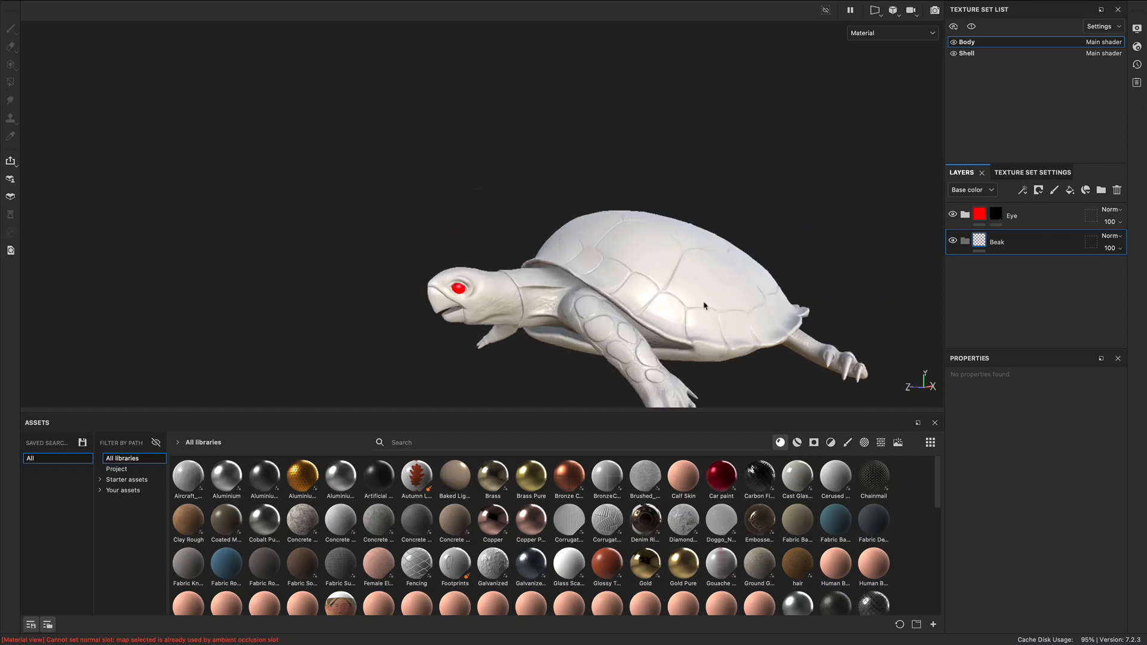
{"action": "middle_click_drag", "start_coordinate": [704, 309], "coordinate": [711, 261], "text": "alt"}
{"action": "left_click_drag", "start_coordinate": [685, 204], "coordinate": [662, 233], "text": "alt"}
{"action": "middle_click_drag", "start_coordinate": [623, 253], "coordinate": [741, 243], "text": "alt"}
{"action": "right_click_drag", "start_coordinate": [742, 244], "coordinate": [958, 193], "text": "alt"}
{"action": "right_click_drag", "start_coordinate": [570, 209], "coordinate": [639, 259], "text": "alt"}
{"action": "middle_click_drag", "start_coordinate": [639, 258], "coordinate": [705, 325], "text": "alt"}
{"action": "left_click_drag", "start_coordinate": [705, 326], "coordinate": [706, 255], "text": "alt"}
Add a black mask to the Beak folder and reveal the upper beak in it using UV Chunk Fill.
{"action": "right_click", "coordinate": [1013, 242]}
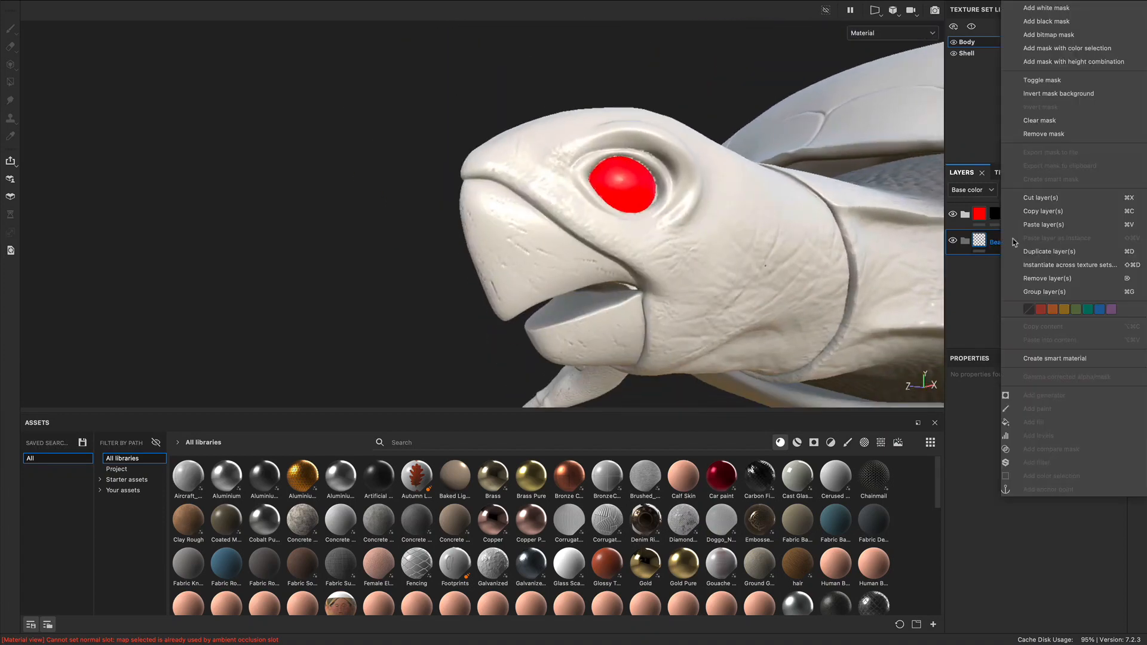
{"action": "left_click", "coordinate": [1047, 23]}
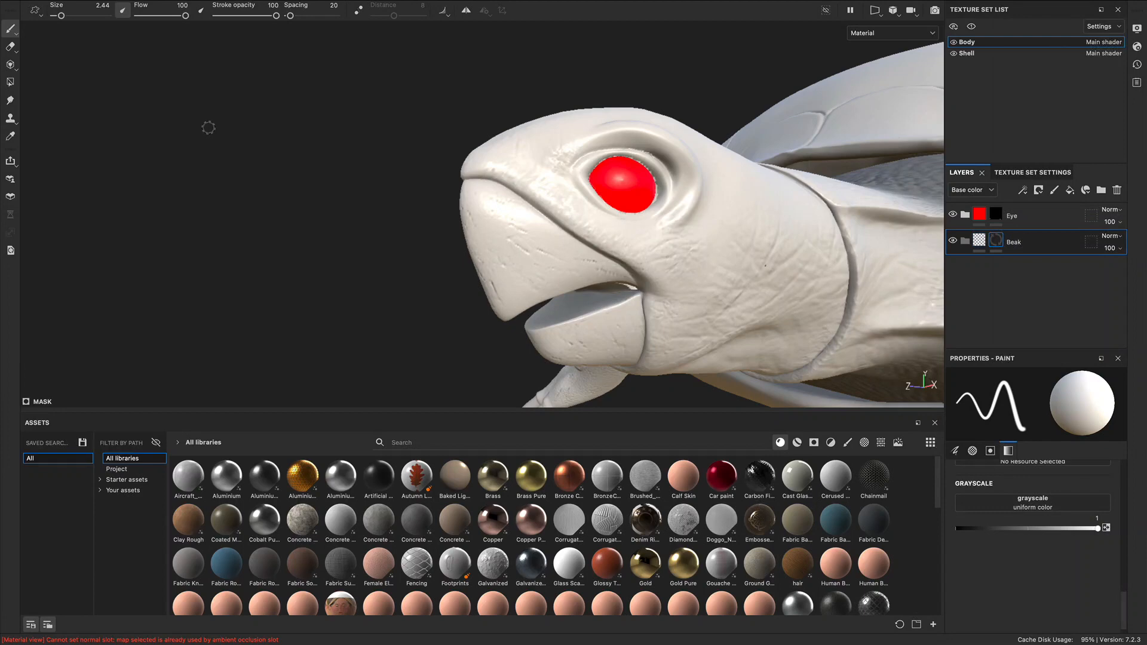
{"action": "left_click", "coordinate": [9, 84]}
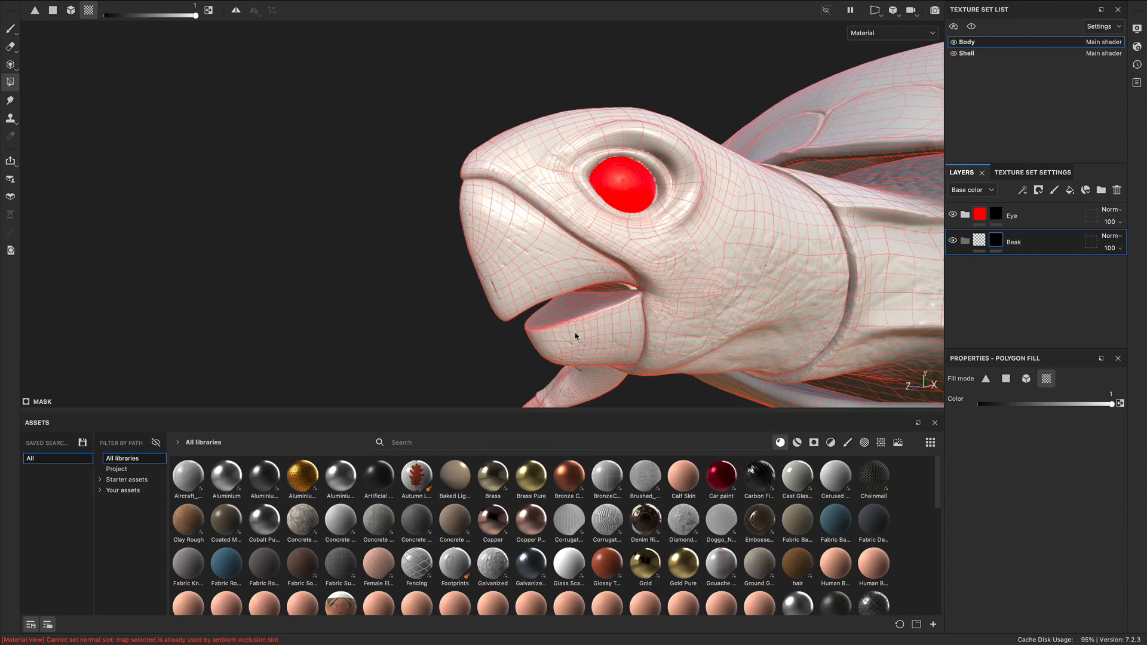
{"action": "left_click_drag", "start_coordinate": [522, 280], "coordinate": [600, 268], "text": "alt"}
{"action": "scroll", "coordinate": [600, 268], "scroll_direction": "up", "scroll_amount": 4}
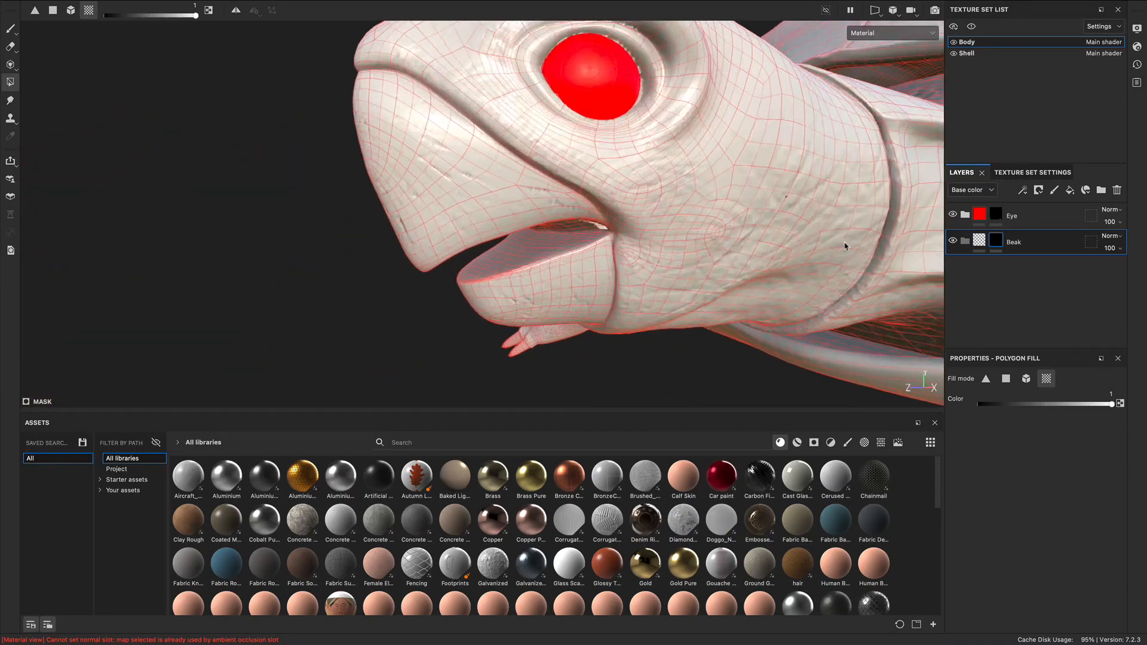
Add a fill layer inside the Beak folder, set its base color to blue, and collapse the folder.
{"action": "left_click", "coordinate": [1070, 190]}
{"action": "left_click", "coordinate": [1018, 423]}
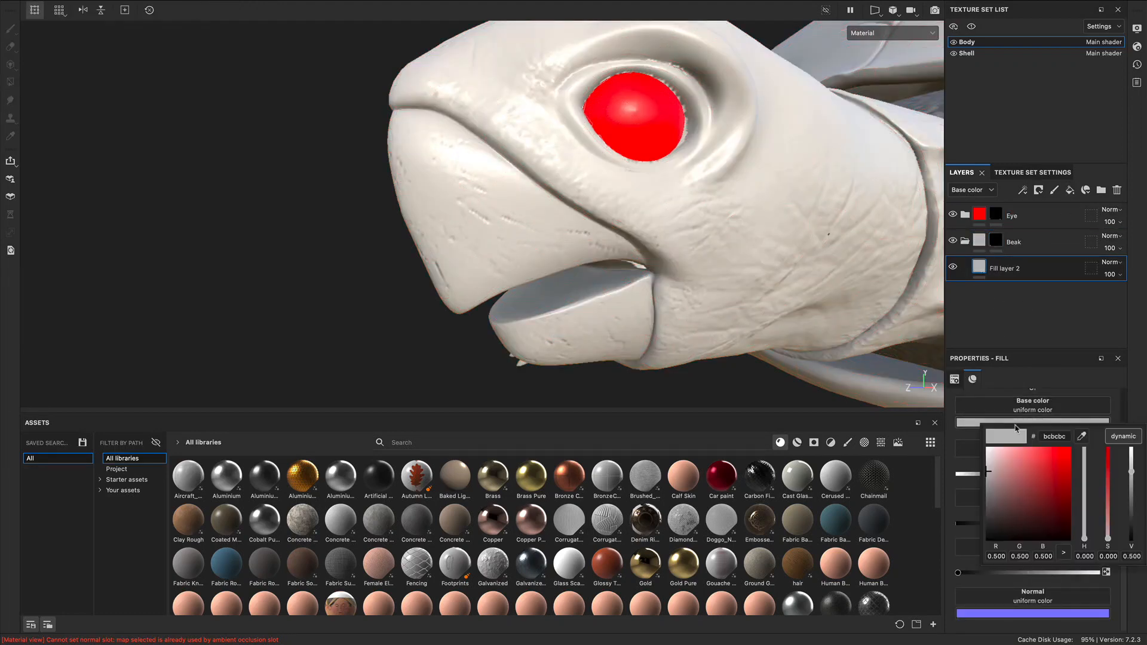
{"action": "left_click", "coordinate": [1035, 476]}
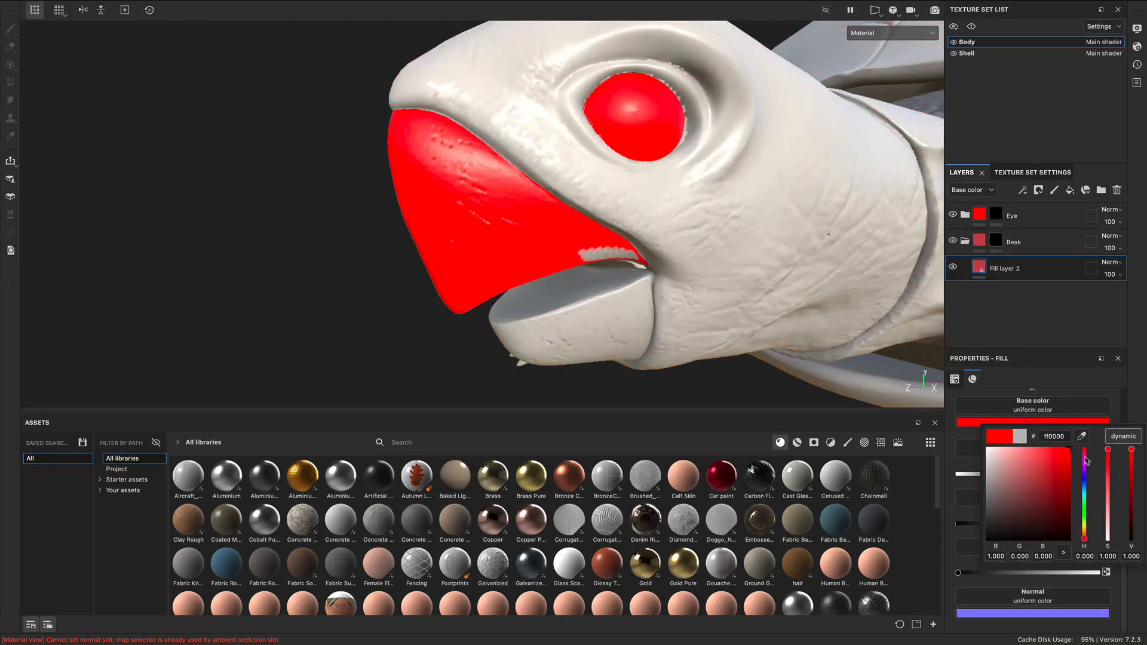
{"action": "left_click_drag", "start_coordinate": [1085, 476], "coordinate": [1086, 485]}
{"action": "left_click", "coordinate": [299, 255]}
{"action": "left_click_drag", "start_coordinate": [299, 256], "coordinate": [429, 274], "text": "alt"}
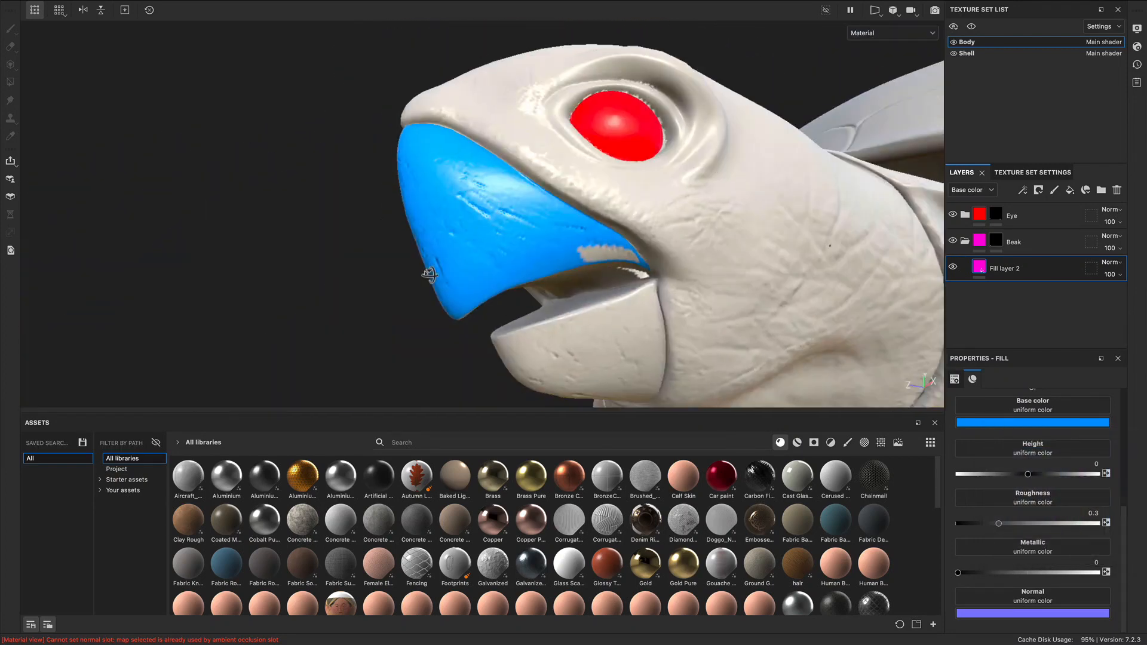
{"action": "left_click", "coordinate": [966, 241]}
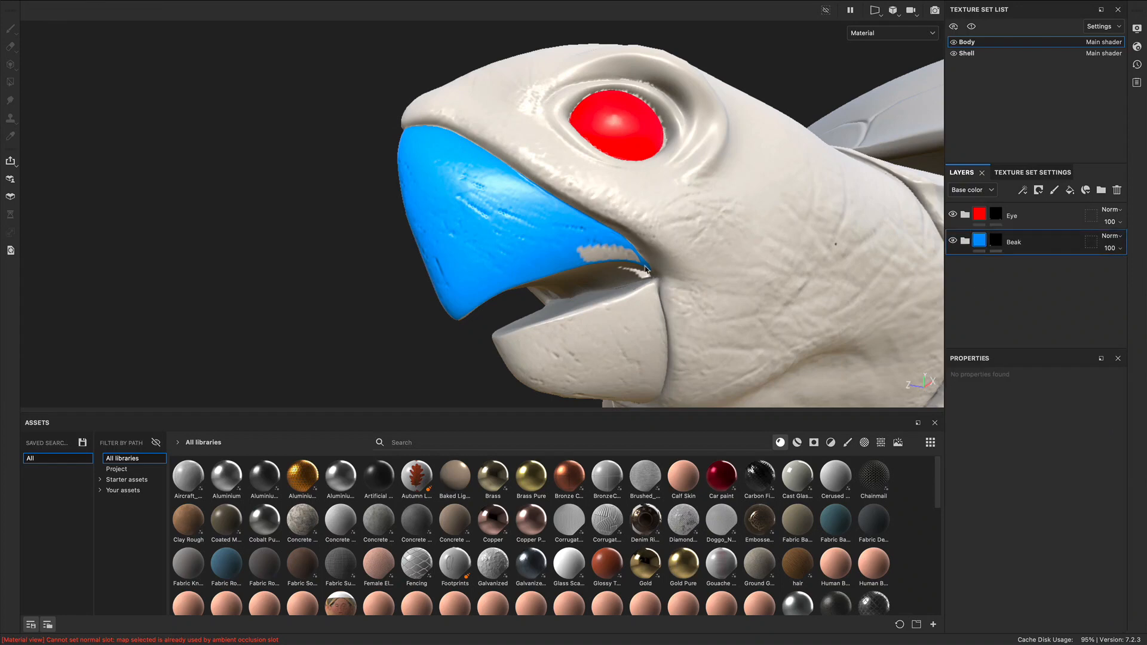
Select the Beak folder's mask and switch the viewport display to Mask around the upper beak.
{"action": "left_click", "coordinate": [994, 243]}
{"action": "left_click_drag", "start_coordinate": [584, 301], "coordinate": [555, 299], "text": "alt"}
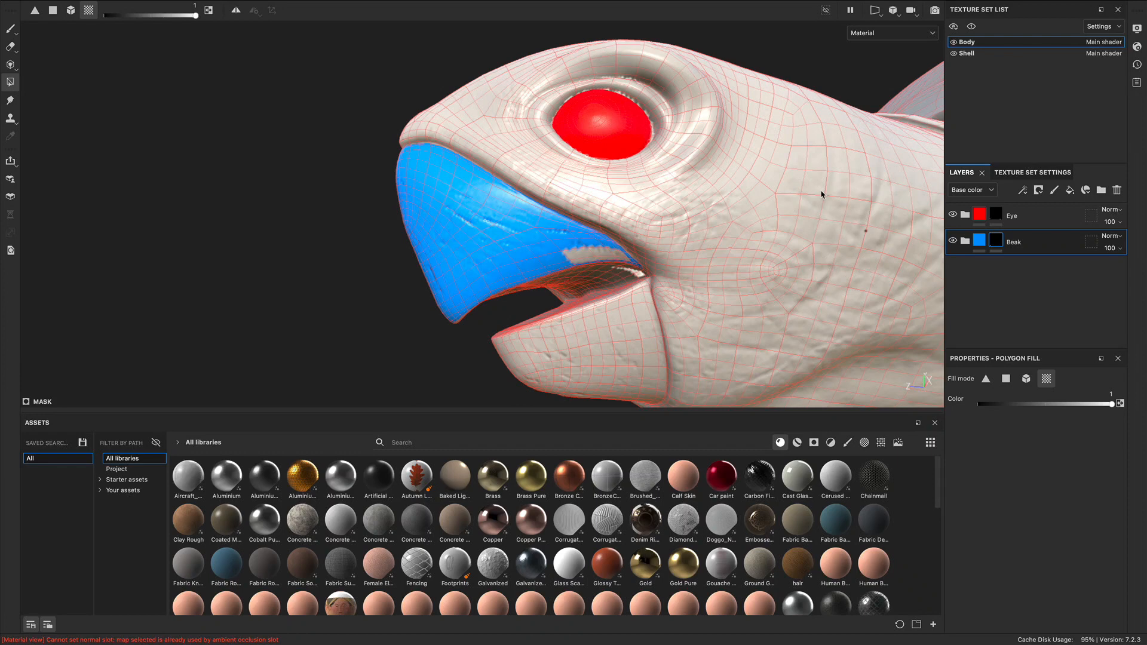
{"action": "left_click", "coordinate": [868, 35]}
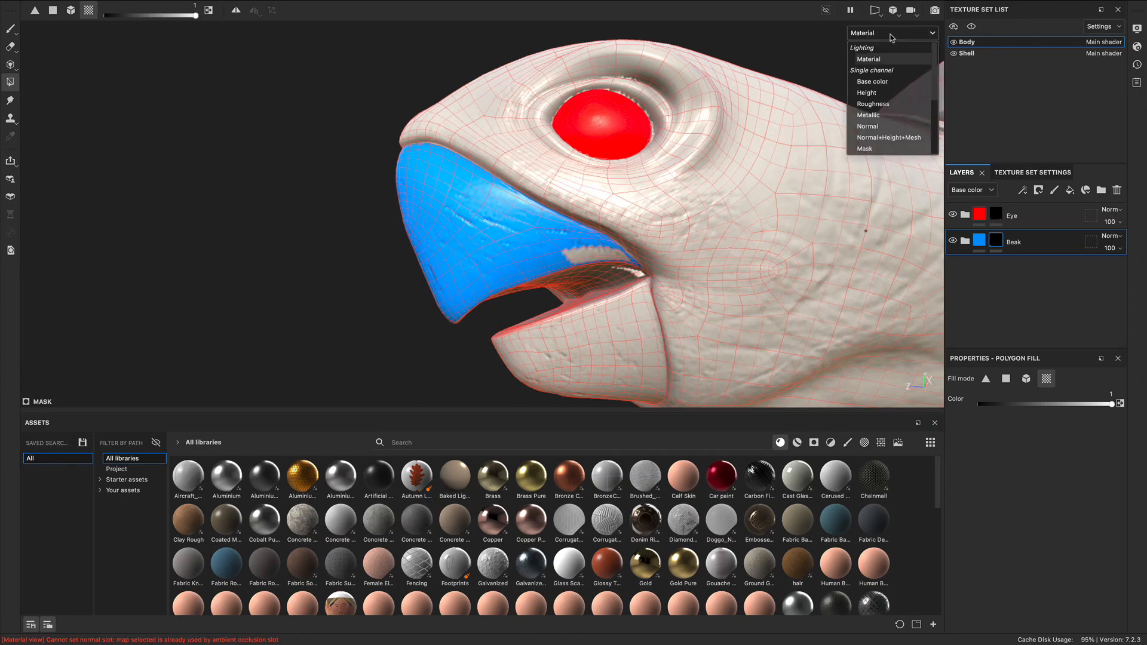
{"action": "left_click", "coordinate": [865, 149]}
{"action": "left_click_drag", "start_coordinate": [400, 260], "coordinate": [590, 237], "text": "alt"}
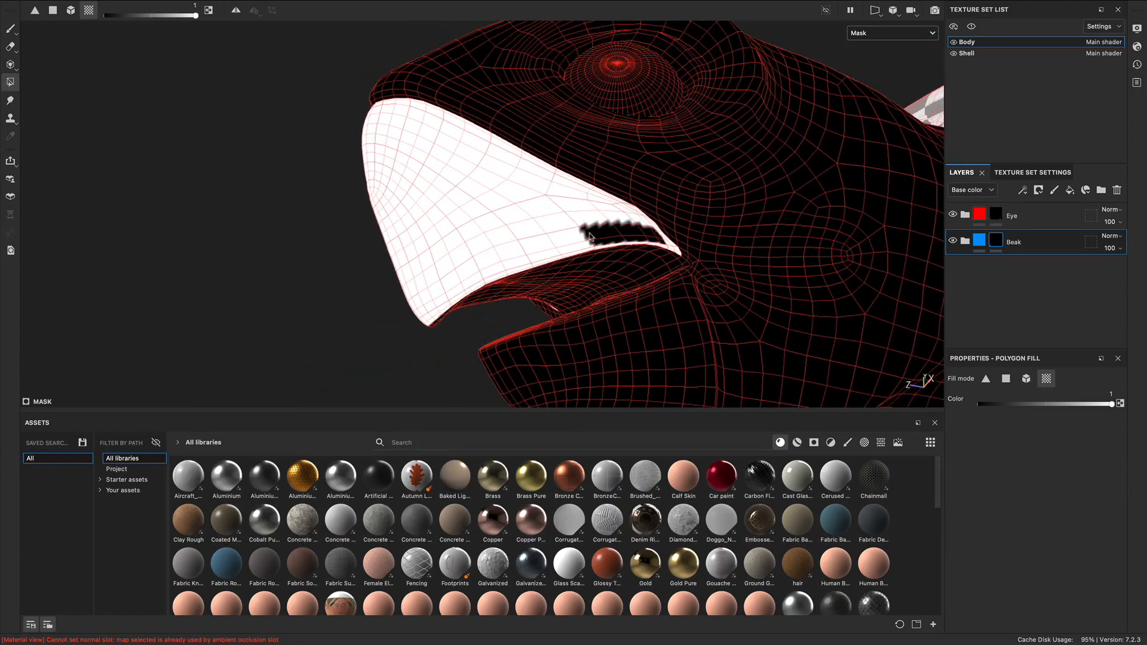
Try to fill the missing patch near the mouth corner in Mesh Fill mode, and undo it.
{"action": "left_click", "coordinate": [1026, 379]}
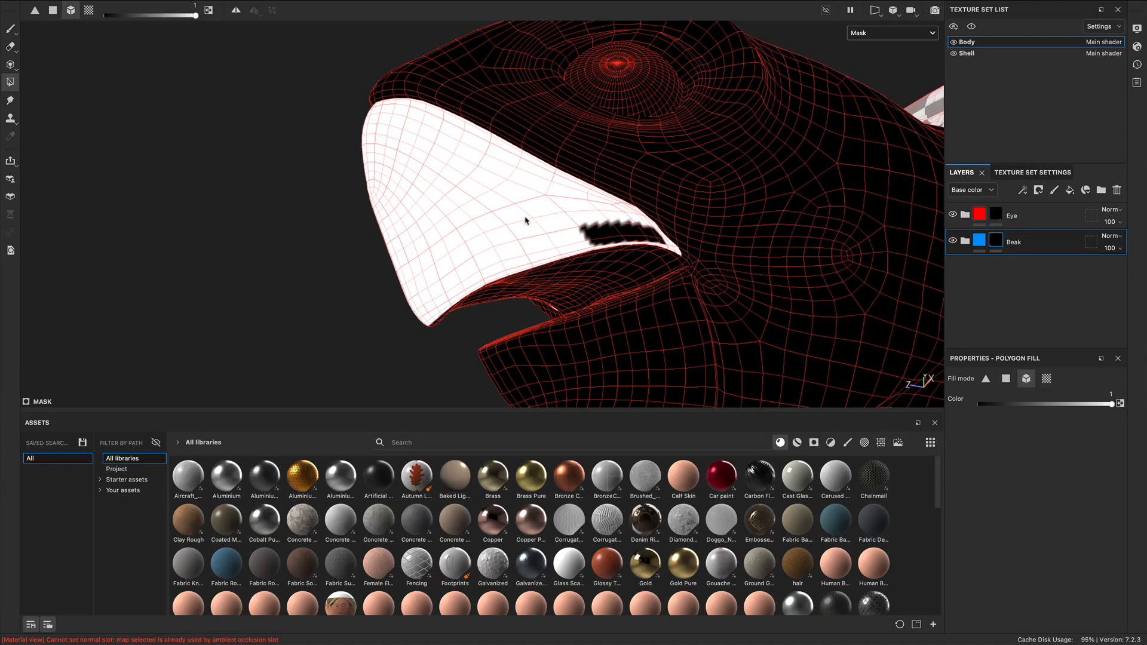
{"action": "left_click", "coordinate": [618, 237]}
{"action": "left_click_drag", "start_coordinate": [607, 233], "coordinate": [642, 258], "text": "alt"}
{"action": "key", "text": "super+z"}
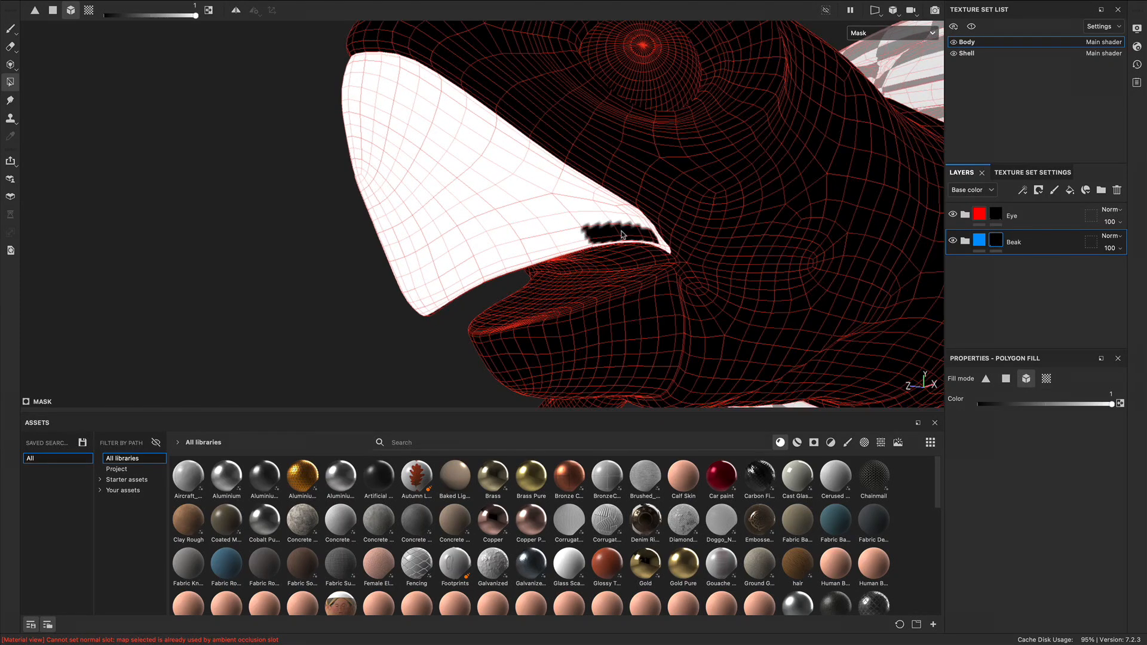
Fill the missing patch of the upper beak near the mouth corner into the mask in Polygon Fill mode.
{"action": "left_click", "coordinate": [1005, 378]}
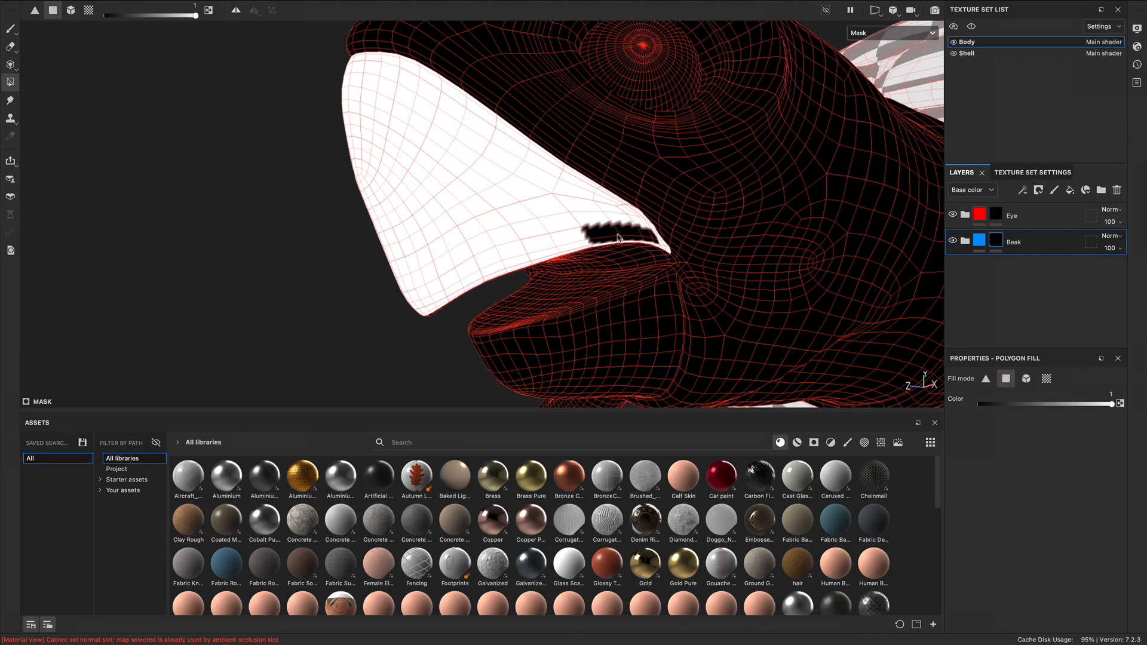
{"action": "mouse_move", "coordinate": [588, 233]}
{"action": "left_mouse_down", "text": "alt"}
{"action": "mouse_move", "coordinate": [550, 231]}
{"action": "mouse_move", "coordinate": [653, 239]}
{"action": "left_mouse_up", "text": "alt"}
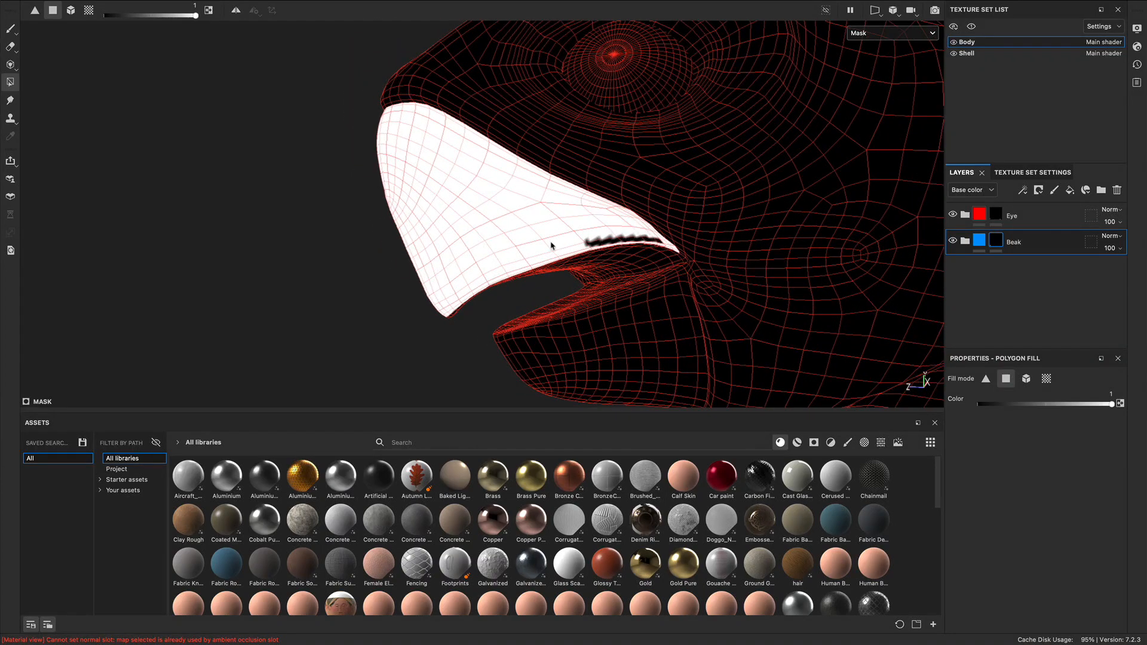
{"action": "scroll", "coordinate": [554, 243], "scroll_direction": "up", "scroll_amount": 5}
{"action": "left_click_drag", "start_coordinate": [582, 224], "coordinate": [468, 213], "text": "alt"}
{"action": "left_click_drag", "start_coordinate": [577, 204], "coordinate": [631, 240]}
{"action": "left_click_drag", "start_coordinate": [634, 170], "coordinate": [679, 207]}
{"action": "mouse_move", "coordinate": [728, 167]}
{"action": "left_mouse_down"}
{"action": "mouse_move", "coordinate": [758, 186]}
{"action": "mouse_move", "coordinate": [813, 178]}
{"action": "left_mouse_up"}
Set the polygon fill color to 0 and remove the stray white polygons around the eye from the Beak mask.
{"action": "left_click_drag", "start_coordinate": [574, 208], "coordinate": [930, 379], "text": "alt"}
{"action": "middle_click_drag", "start_coordinate": [408, 193], "coordinate": [689, 294], "text": "alt"}
{"action": "right_click_drag", "start_coordinate": [688, 294], "coordinate": [561, 235], "text": "alt"}
{"action": "left_click_drag", "start_coordinate": [561, 236], "coordinate": [537, 258], "text": "alt"}
{"action": "left_click_drag", "start_coordinate": [1001, 405], "coordinate": [932, 414]}
{"action": "left_click_drag", "start_coordinate": [268, 167], "coordinate": [426, 306]}
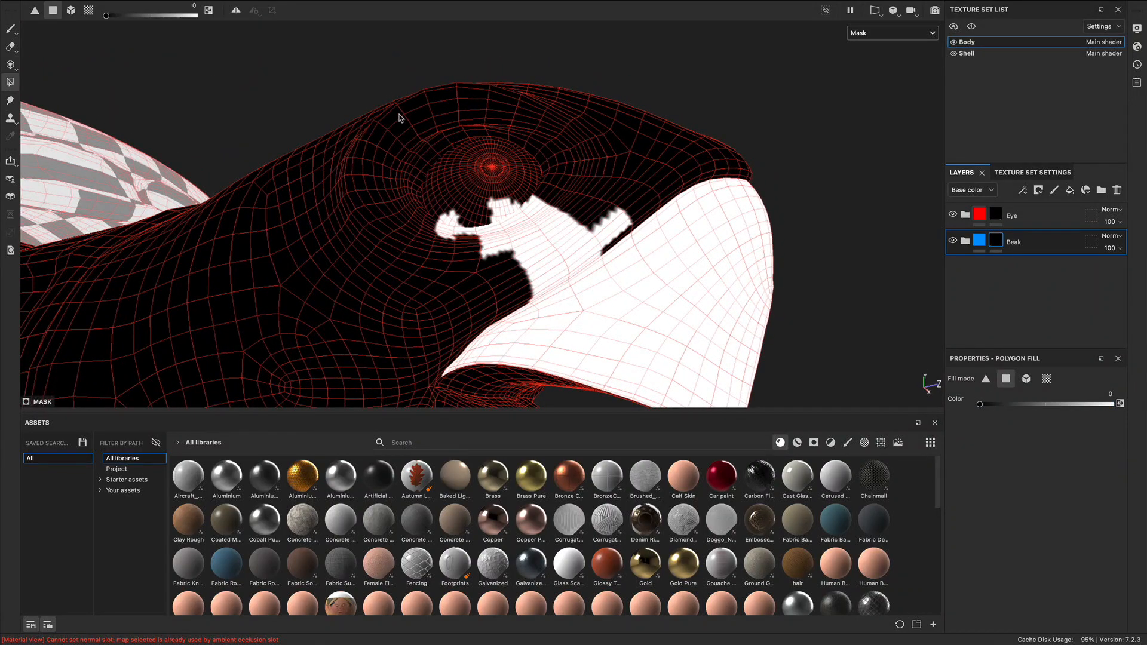
{"action": "left_click_drag", "start_coordinate": [554, 195], "coordinate": [426, 179], "text": "alt"}
{"action": "left_click_drag", "start_coordinate": [503, 186], "coordinate": [538, 244]}
Clear the last stray white polygons between the eye and the upper edge of the beak.
{"action": "right_click_drag", "start_coordinate": [457, 256], "coordinate": [866, 245], "text": "alt"}
{"action": "middle_click_drag", "start_coordinate": [562, 280], "coordinate": [481, 187], "text": "alt"}
{"action": "left_click_drag", "start_coordinate": [481, 187], "coordinate": [372, 167], "text": "alt"}
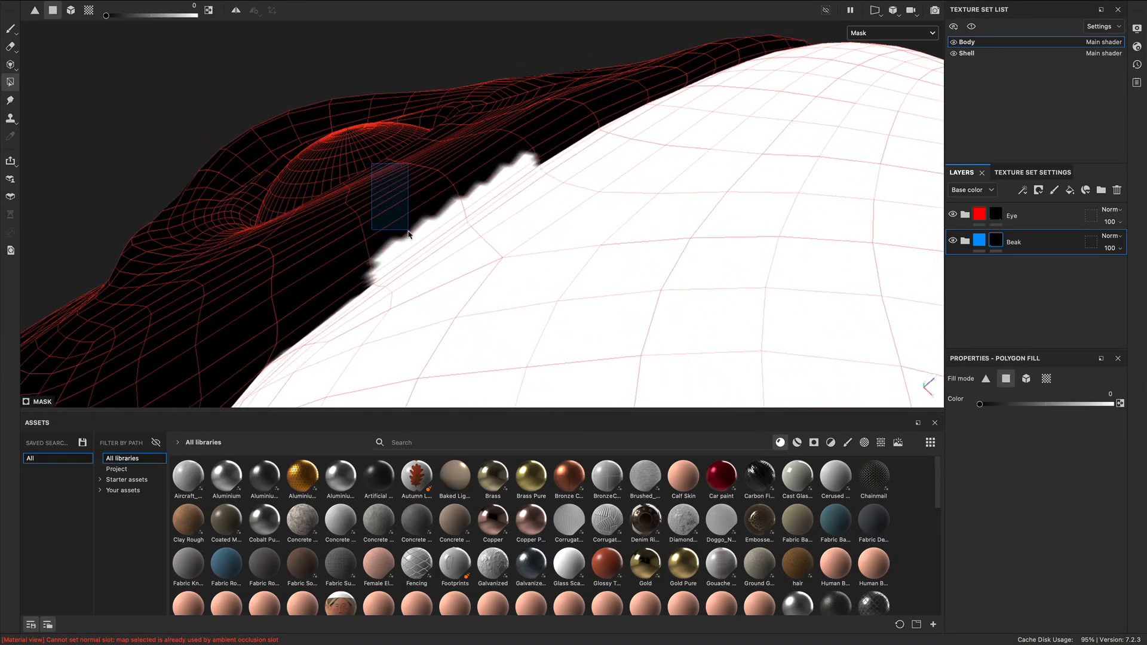
{"action": "left_click_drag", "start_coordinate": [408, 230], "coordinate": [414, 249]}
{"action": "left_click_drag", "start_coordinate": [447, 139], "coordinate": [486, 212]}
{"action": "left_click_drag", "start_coordinate": [527, 154], "coordinate": [515, 174], "text": "alt"}
{"action": "right_click_drag", "start_coordinate": [515, 174], "coordinate": [238, 216], "text": "alt"}
{"action": "left_click_drag", "start_coordinate": [601, 199], "coordinate": [251, 204], "text": "alt"}
{"action": "right_click_drag", "start_coordinate": [310, 185], "coordinate": [399, 287], "text": "alt"}
{"action": "left_click_drag", "start_coordinate": [400, 287], "coordinate": [834, 240], "text": "alt"}
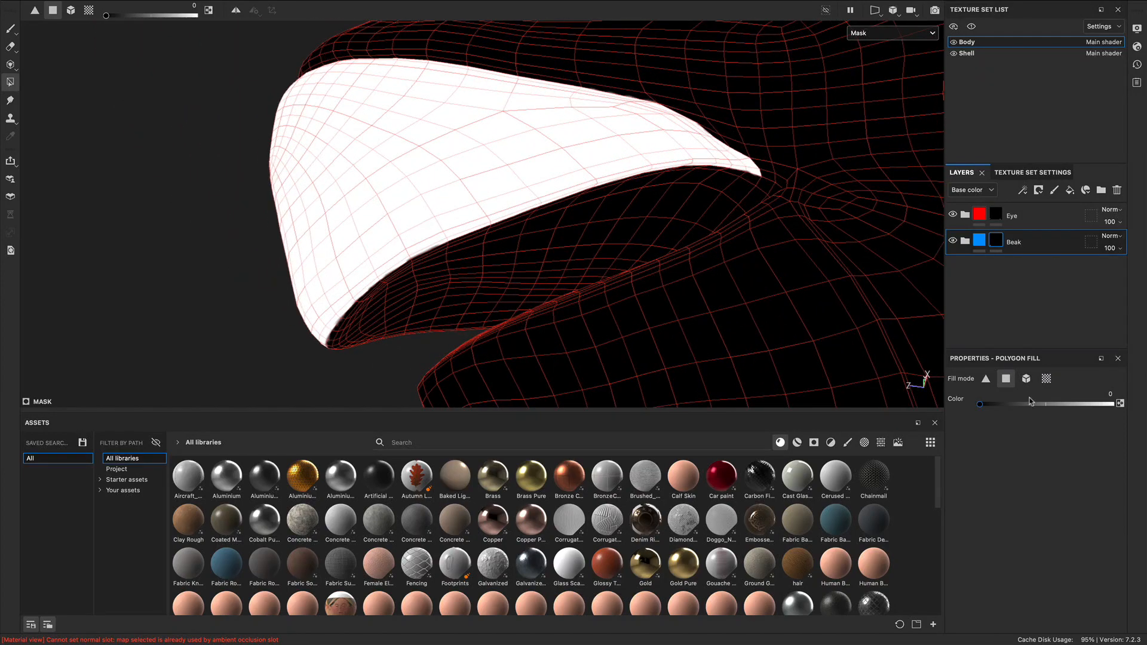
Switch to UV Chunk Fill, set the fill color to 1, and fill the mouth interior into the Beak mask.
{"action": "left_click", "coordinate": [1044, 379]}
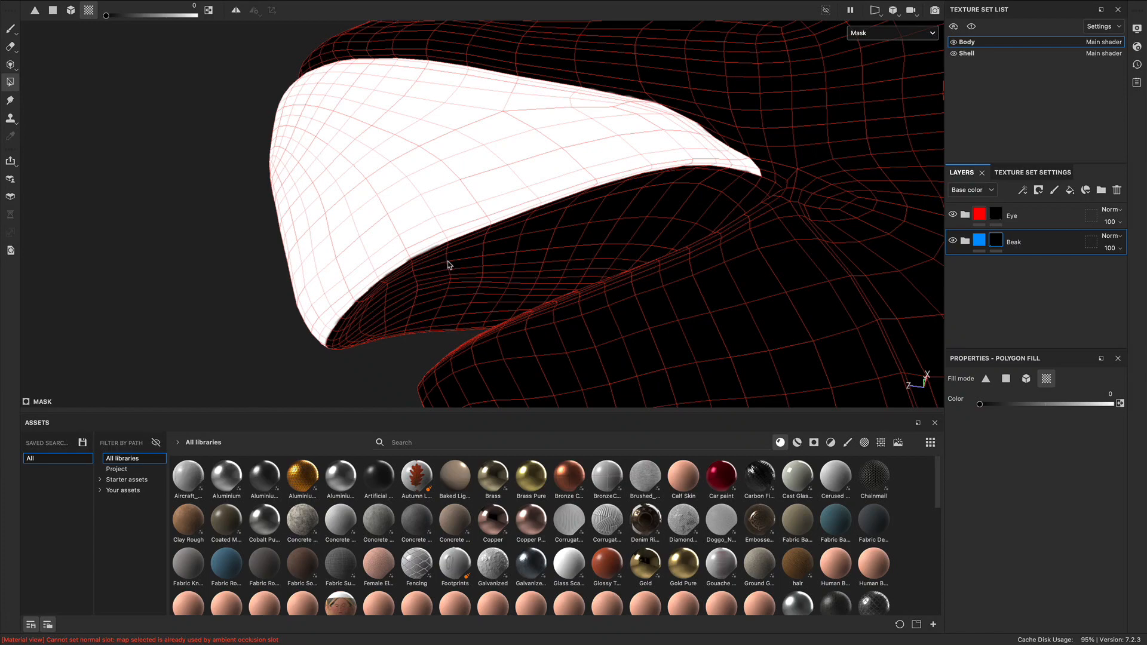
{"action": "left_click_drag", "start_coordinate": [440, 259], "coordinate": [374, 324]}
{"action": "left_click_drag", "start_coordinate": [312, 187], "coordinate": [392, 331]}
{"action": "left_click_drag", "start_coordinate": [352, 202], "coordinate": [388, 225], "text": "alt"}
{"action": "key", "text": "super+z"}
{"action": "left_click_drag", "start_coordinate": [985, 404], "coordinate": [1094, 407]}
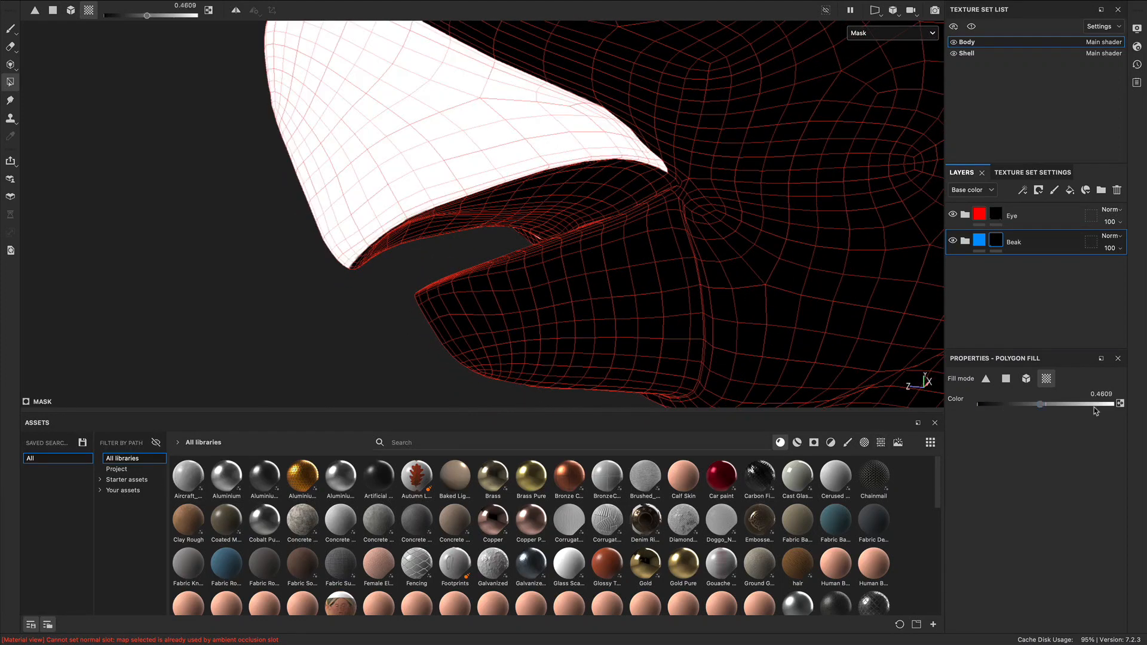
{"action": "left_click_drag", "start_coordinate": [355, 311], "coordinate": [418, 345], "text": "alt"}
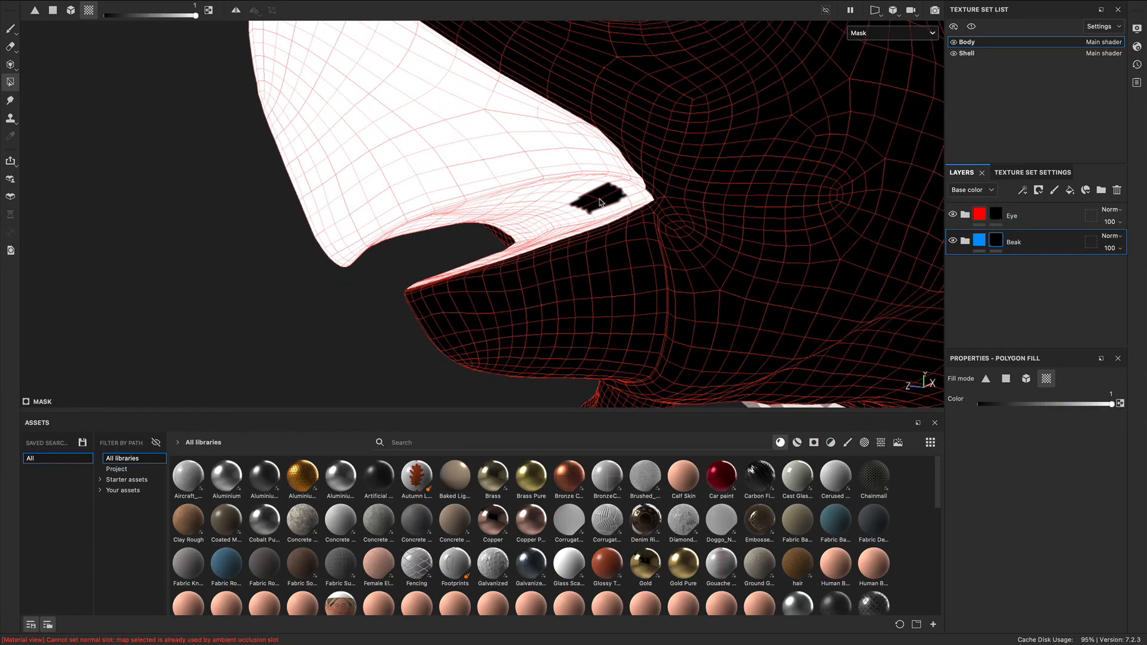
Fill the remaining black patch inside the mouth in the Beak mask with UV Chunk Fill.
{"action": "left_click_drag", "start_coordinate": [614, 187], "coordinate": [609, 253], "text": "alt"}
{"action": "right_click_drag", "start_coordinate": [610, 253], "coordinate": [657, 231], "text": "alt"}
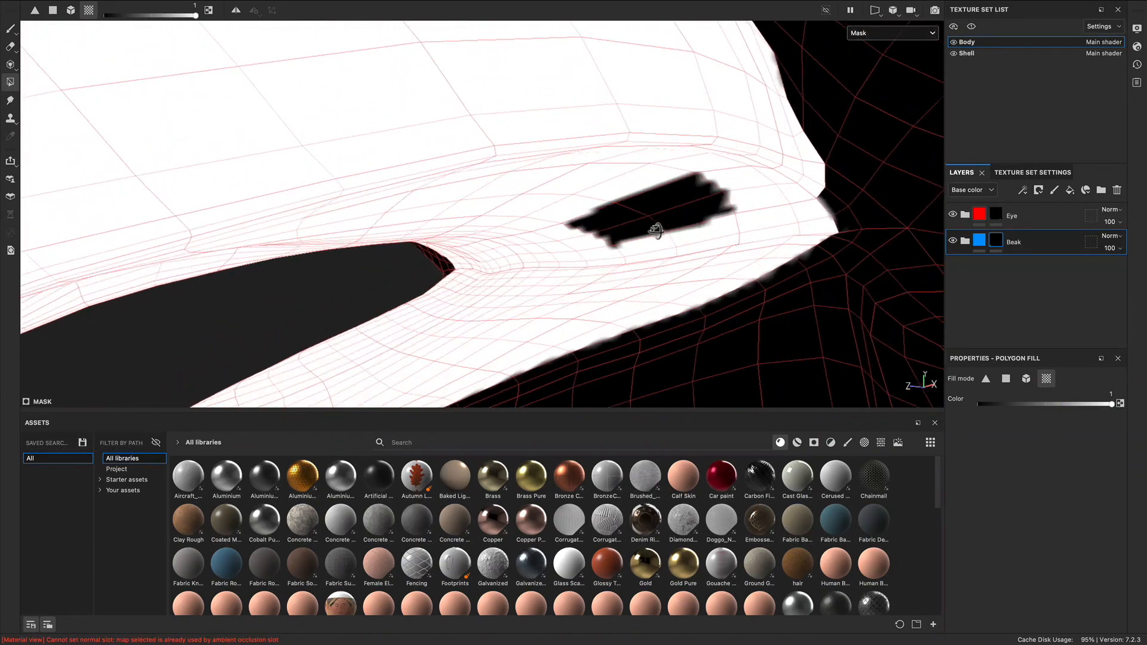
{"action": "left_click", "coordinate": [640, 212]}
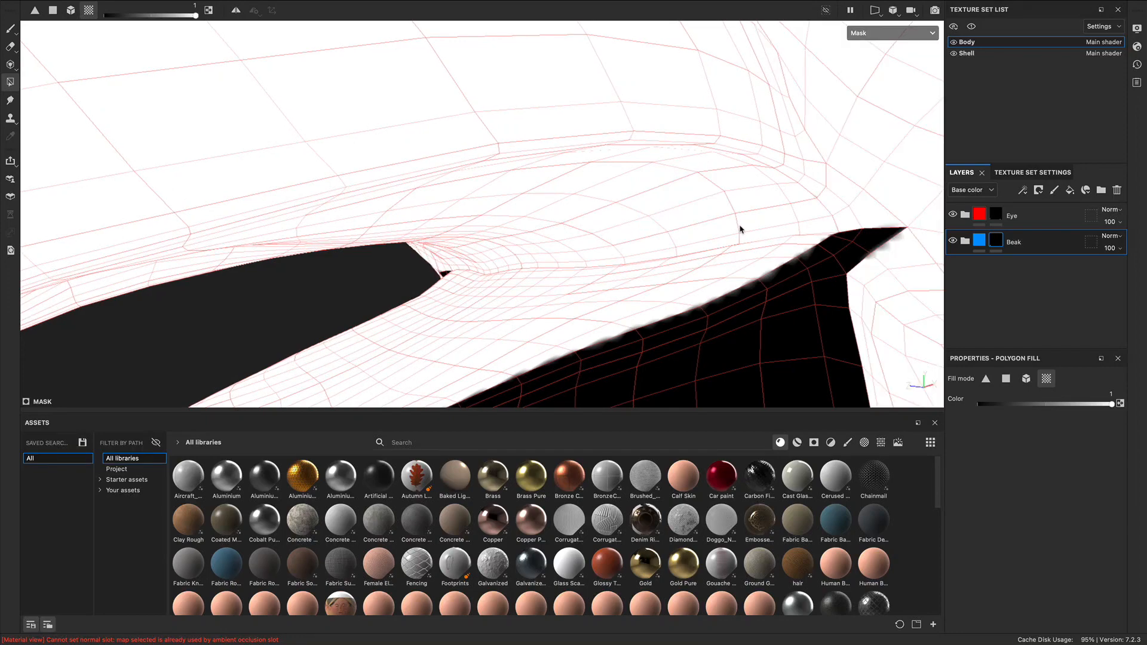
{"action": "middle_click_drag", "start_coordinate": [739, 229], "coordinate": [395, 276], "text": "alt"}
{"action": "right_click_drag", "start_coordinate": [394, 277], "coordinate": [241, 297], "text": "alt"}
{"action": "right_click_drag", "start_coordinate": [824, 255], "coordinate": [502, 262], "text": "alt"}
{"action": "middle_click_drag", "start_coordinate": [501, 262], "coordinate": [321, 265], "text": "alt"}
{"action": "left_click_drag", "start_coordinate": [521, 200], "coordinate": [494, 213], "text": "alt"}
{"action": "middle_click_drag", "start_coordinate": [387, 225], "coordinate": [412, 276], "text": "alt"}
{"action": "left_click_drag", "start_coordinate": [412, 277], "coordinate": [448, 281], "text": "alt"}
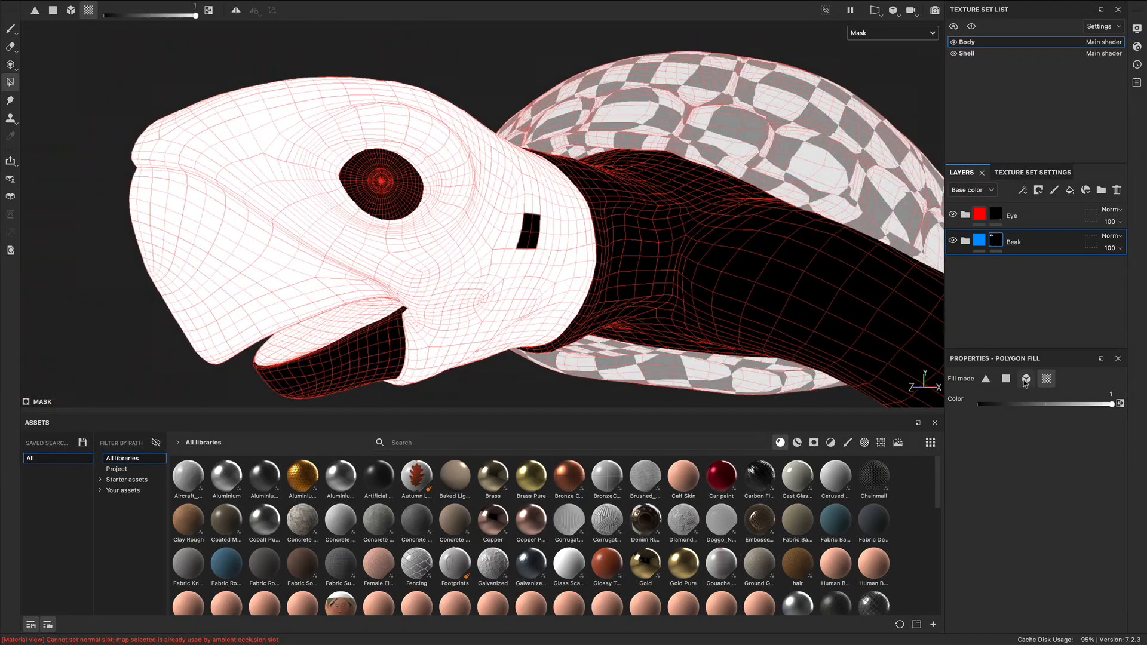
Set the fill color to 0 and remove the head skin from the Beak mask.
{"action": "left_click_drag", "start_coordinate": [1013, 411], "coordinate": [895, 418]}
{"action": "left_click", "coordinate": [599, 248]}
{"action": "left_click_drag", "start_coordinate": [505, 330], "coordinate": [808, 362], "text": "alt"}
Set the fill color back to 1 and fill the lower beak into the Beak mask.
{"action": "left_click_drag", "start_coordinate": [1036, 406], "coordinate": [1112, 405]}
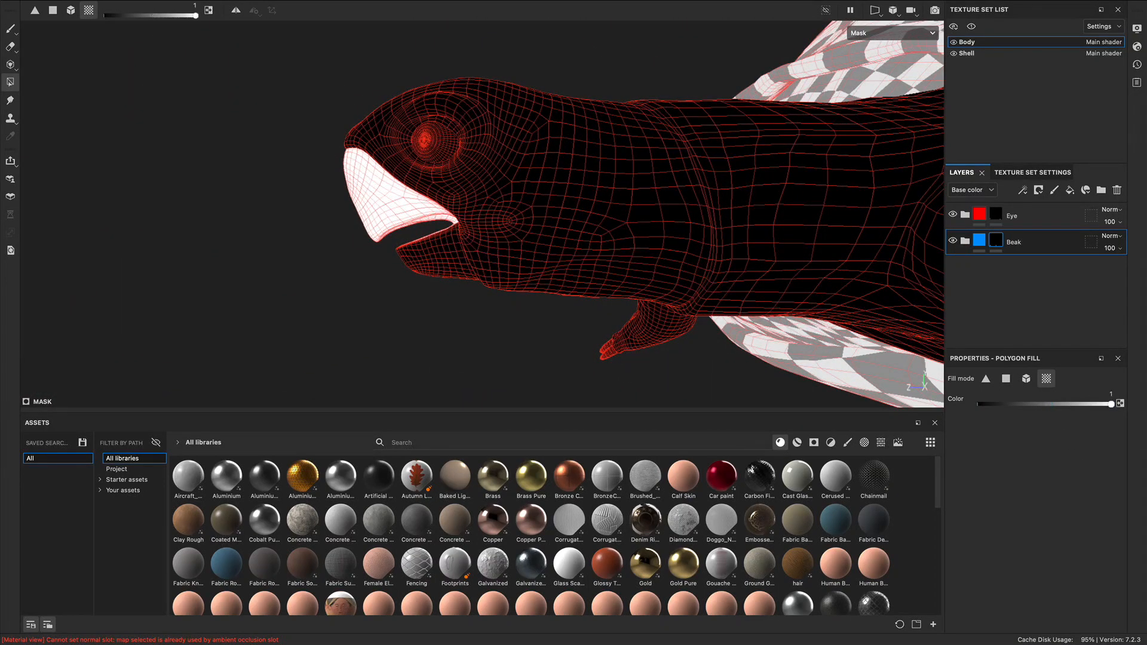
{"action": "mouse_move", "coordinate": [415, 292]}
{"action": "left_mouse_down"}
{"action": "mouse_move", "coordinate": [397, 290]}
{"action": "mouse_move", "coordinate": [852, 284]}
{"action": "mouse_move", "coordinate": [420, 285]}
{"action": "left_mouse_up"}
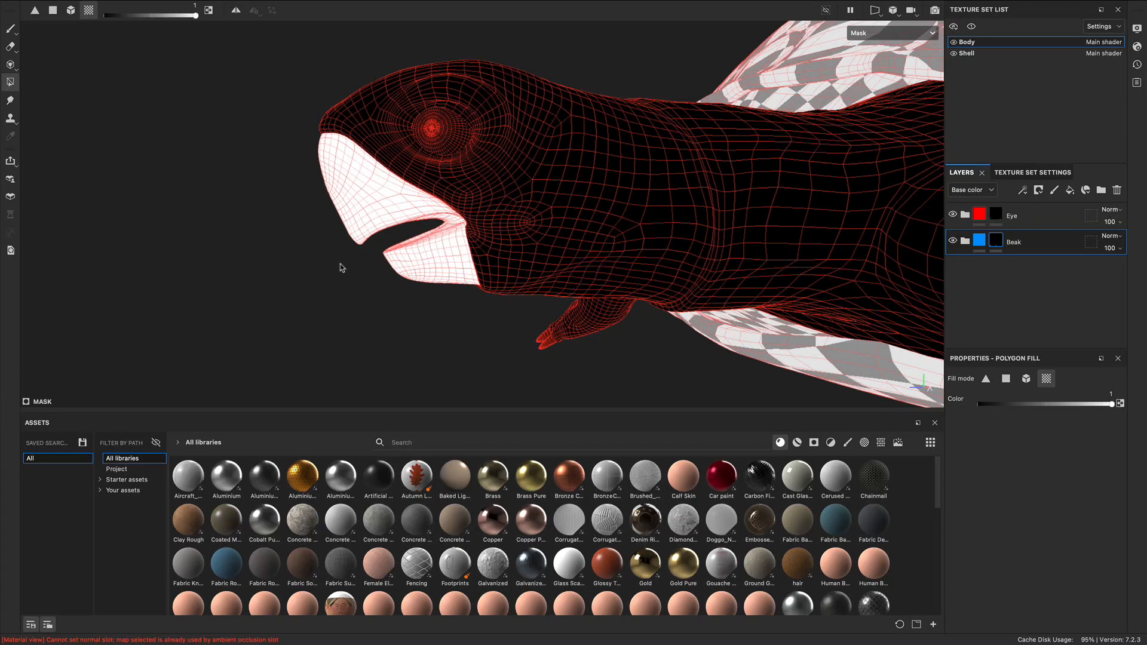
{"action": "left_click_drag", "start_coordinate": [340, 267], "coordinate": [478, 291], "text": "alt"}
Switch the viewport display back to Material and inspect the beak and the rest of the turtle.
{"action": "left_click", "coordinate": [873, 34]}
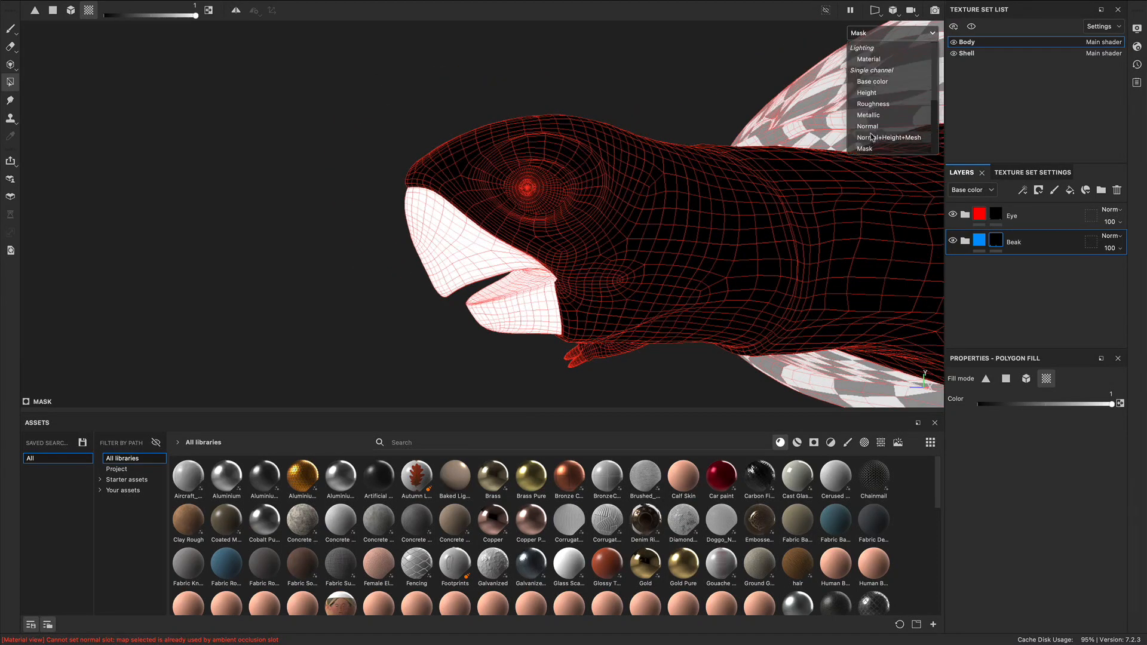
{"action": "left_click", "coordinate": [873, 58]}
{"action": "left_click_drag", "start_coordinate": [393, 339], "coordinate": [379, 305], "text": "alt"}
{"action": "right_click_drag", "start_coordinate": [379, 305], "coordinate": [578, 282], "text": "alt"}
{"action": "left_click_drag", "start_coordinate": [579, 281], "coordinate": [644, 250], "text": "alt"}
{"action": "scroll", "coordinate": [548, 307], "scroll_direction": "down", "scroll_amount": 2}
{"action": "left_click_drag", "start_coordinate": [348, 261], "coordinate": [502, 184], "text": "alt"}
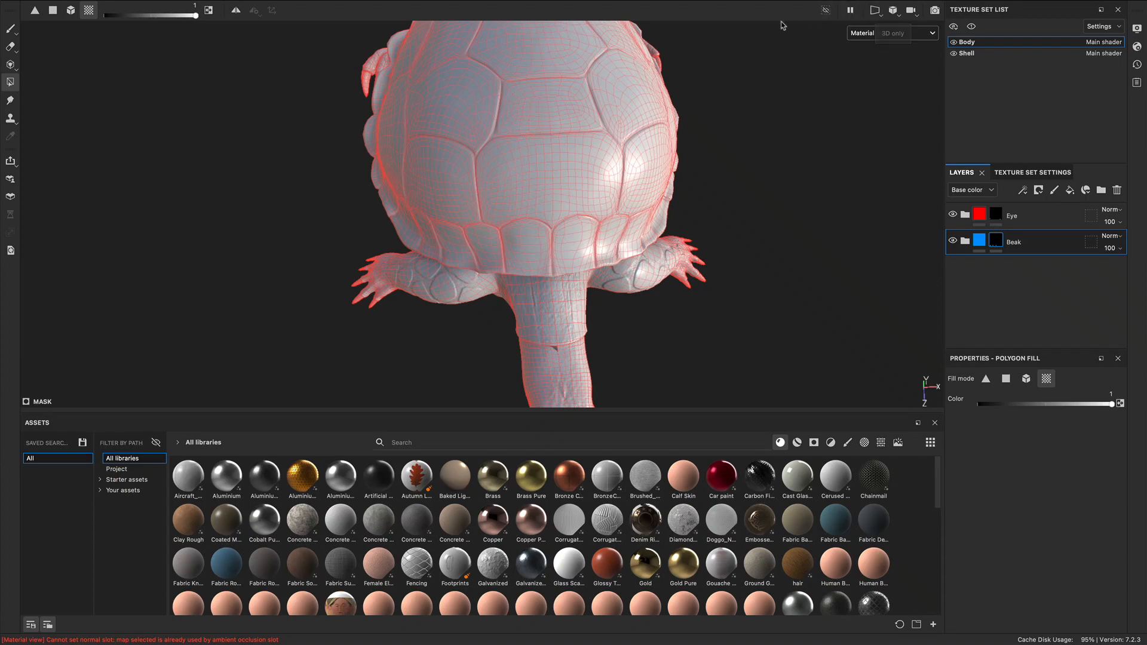
Turn on symmetry for the polygon fill and bring the front foot's claws into view.
{"action": "left_click", "coordinate": [237, 11]}
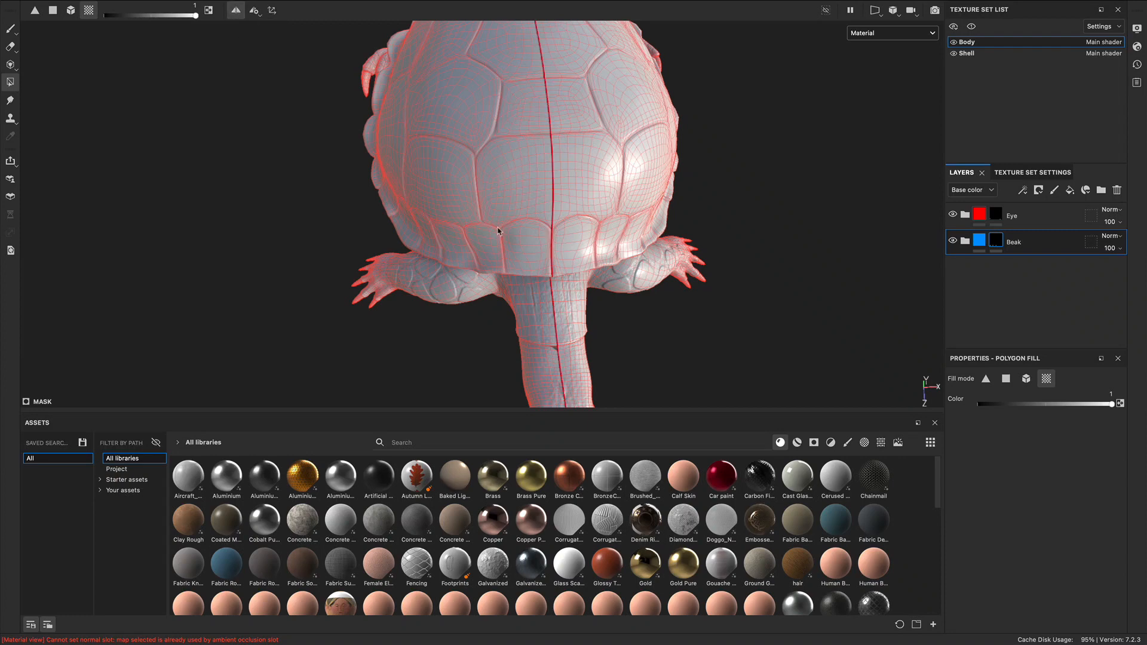
{"action": "mouse_move", "coordinate": [582, 248]}
{"action": "left_mouse_down", "text": "alt"}
{"action": "mouse_move", "coordinate": [615, 243]}
{"action": "mouse_move", "coordinate": [418, 185]}
{"action": "mouse_move", "coordinate": [525, 169]}
{"action": "mouse_move", "coordinate": [586, 229]}
{"action": "left_mouse_up", "text": "alt"}
{"action": "left_click_drag", "start_coordinate": [427, 197], "coordinate": [340, 179], "text": "alt"}
Add a folder named Nails above the Beak folder and give it a black mask.
{"action": "left_click", "coordinate": [1101, 190]}
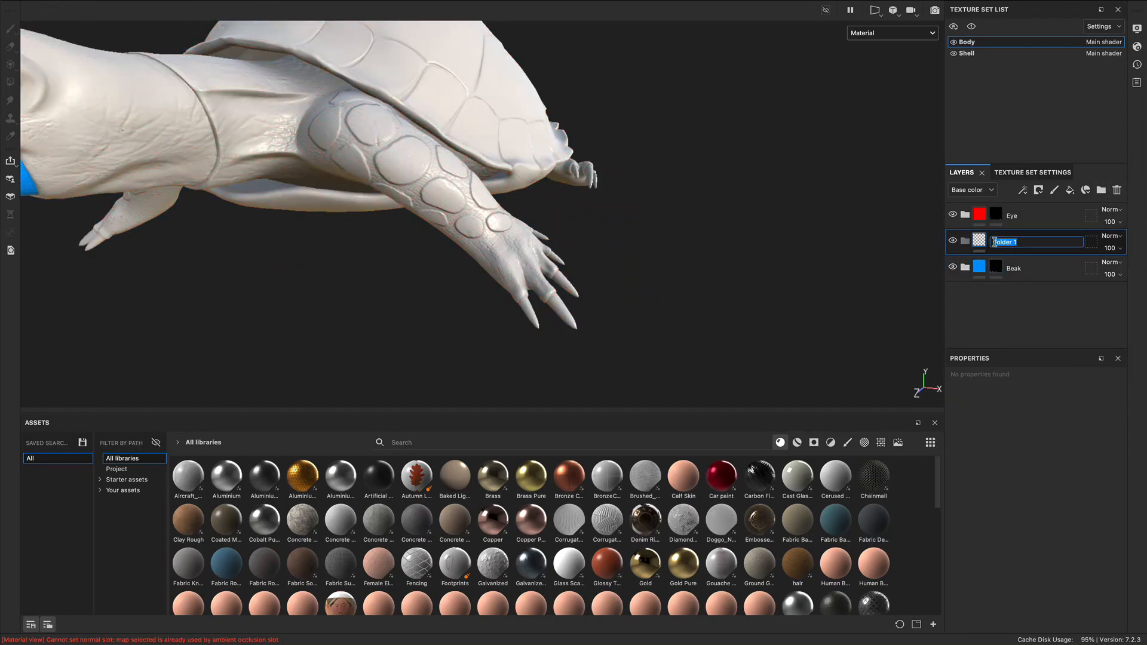
{"action": "type", "text": "Nails"}
{"action": "key", "text": "Return"}
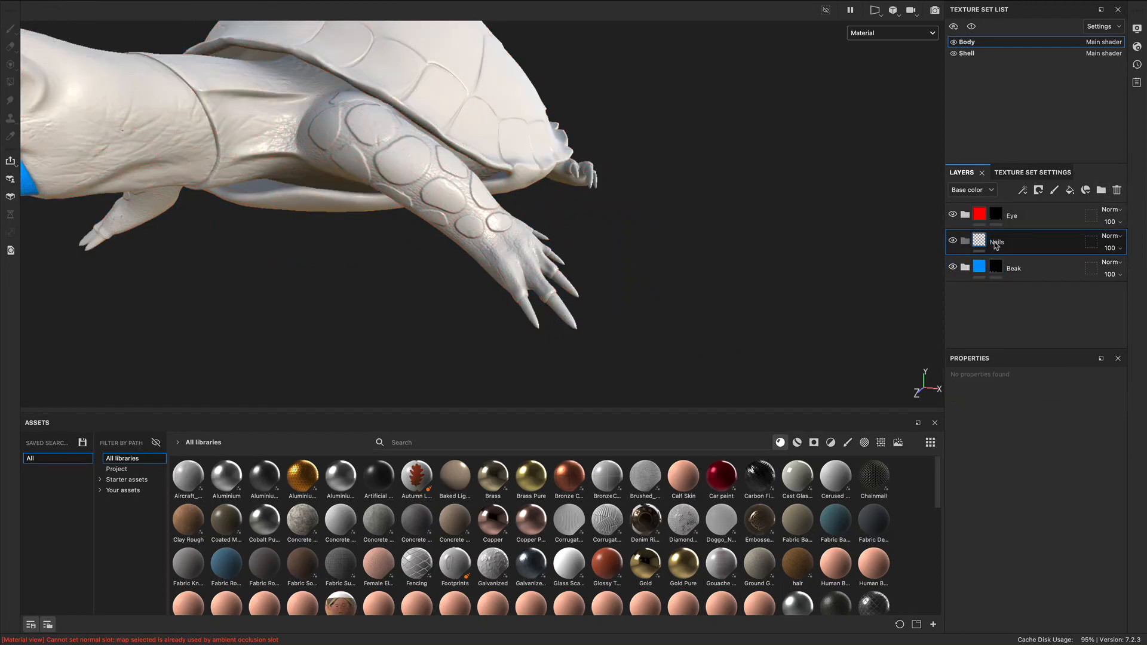
{"action": "right_click", "coordinate": [996, 245]}
{"action": "left_click", "coordinate": [1033, 17]}
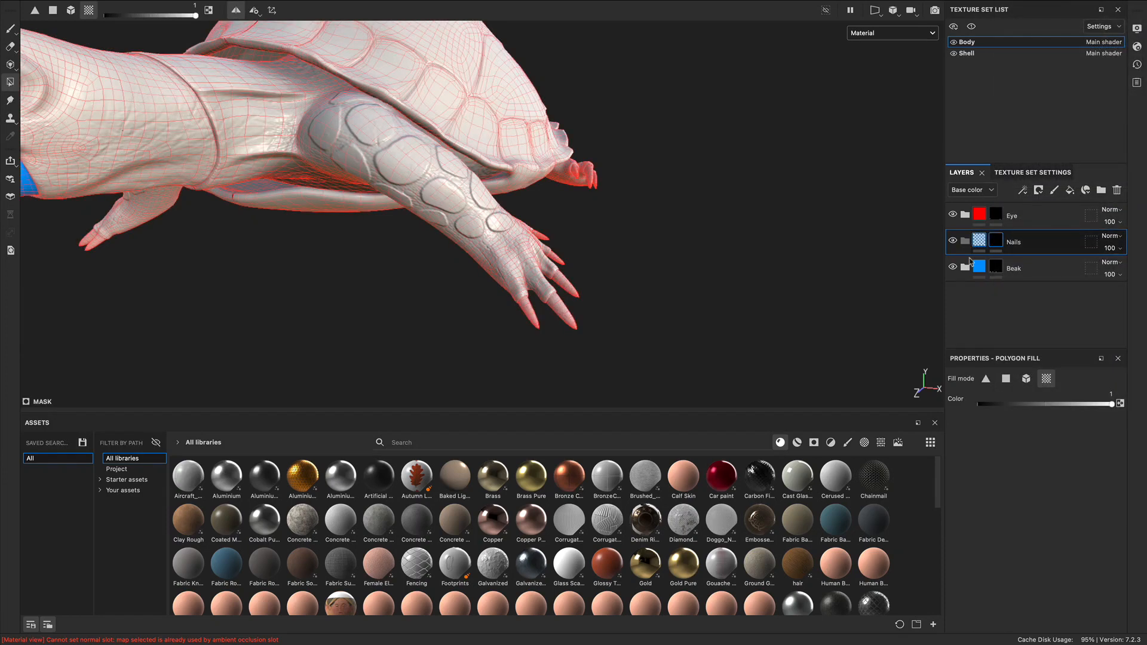
{"action": "left_click_drag", "start_coordinate": [619, 297], "coordinate": [556, 341], "text": "alt"}
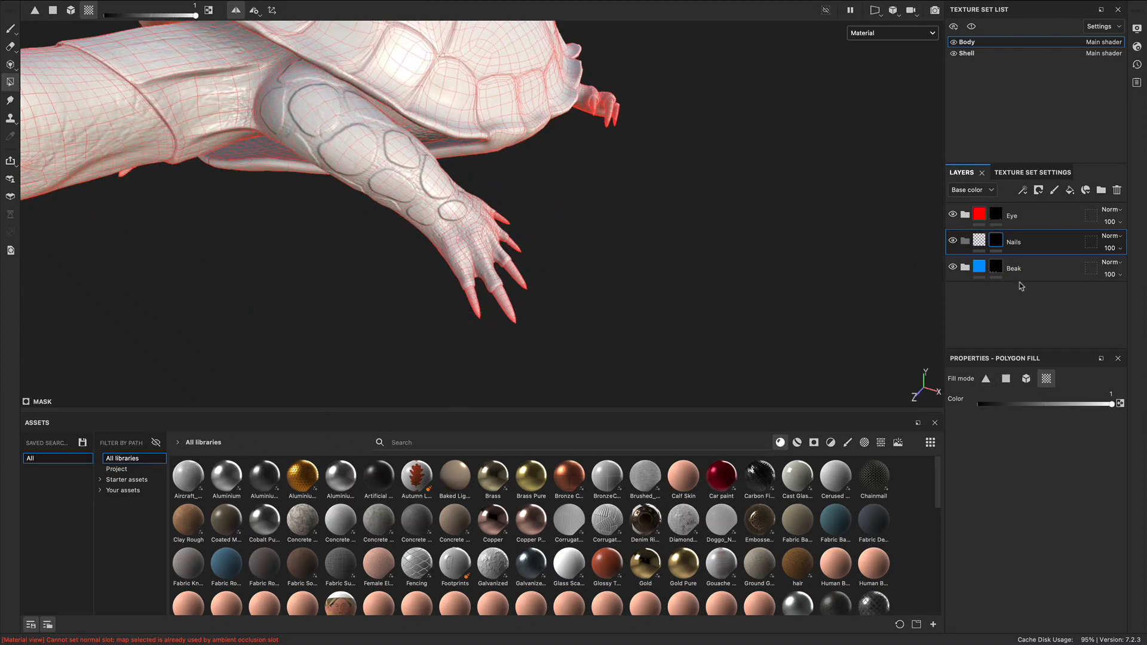
Add a fill layer inside the Nails folder and set its base color to magenta.
{"action": "left_click", "coordinate": [1069, 191]}
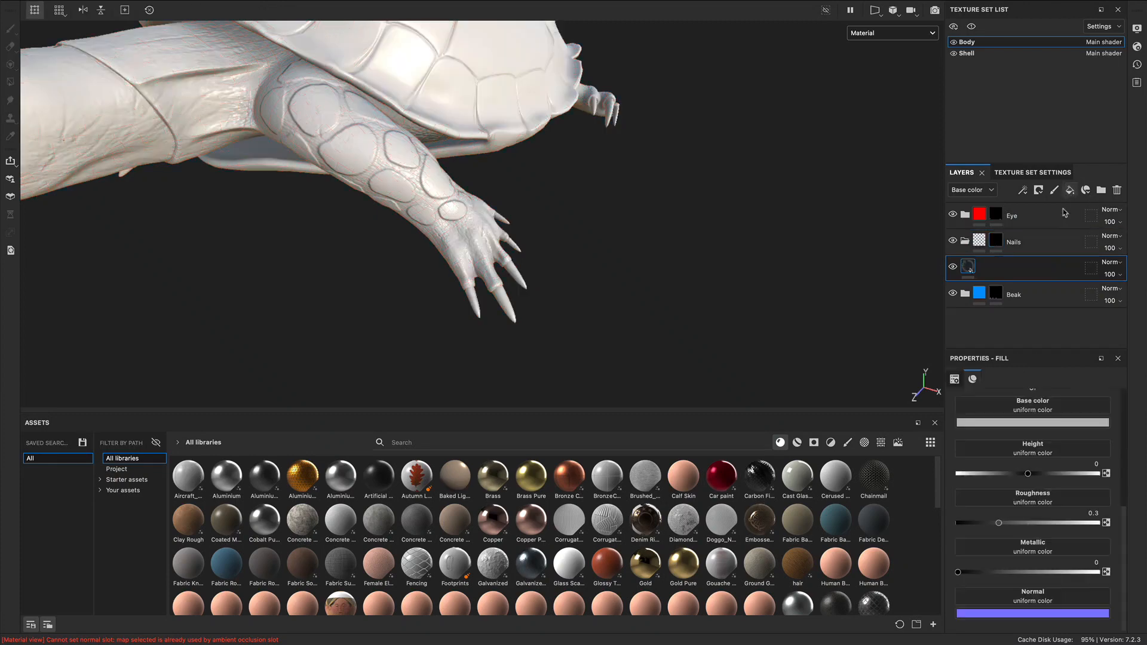
{"action": "left_click", "coordinate": [1017, 424]}
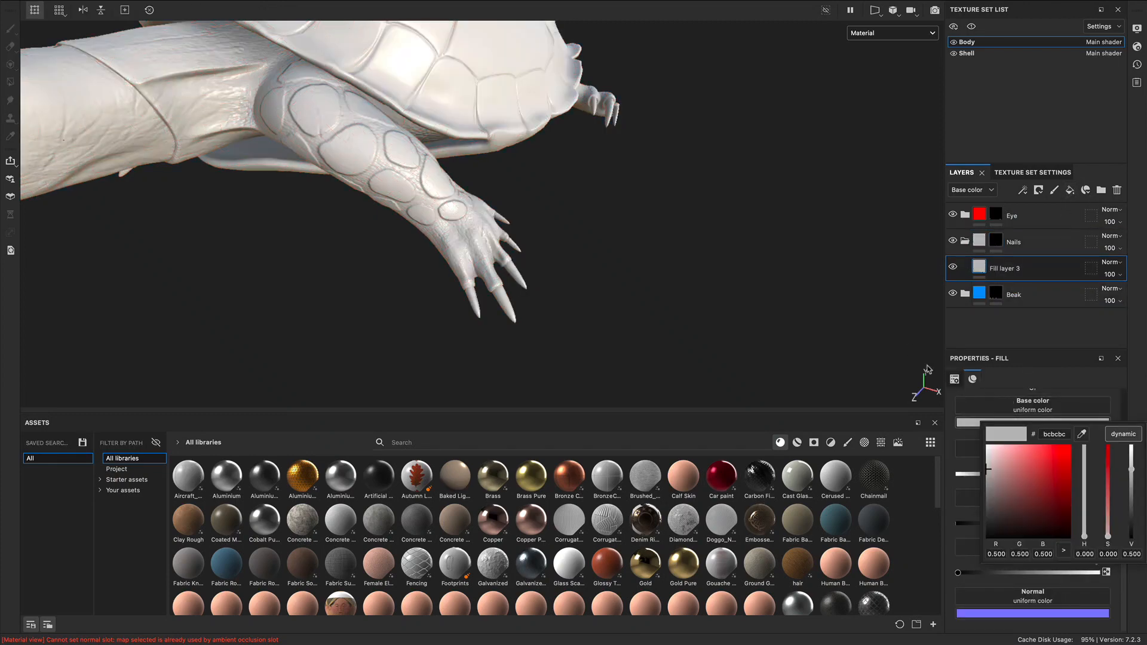
{"action": "left_click_drag", "start_coordinate": [1040, 459], "coordinate": [1112, 437]}
{"action": "left_click", "coordinate": [1084, 463]}
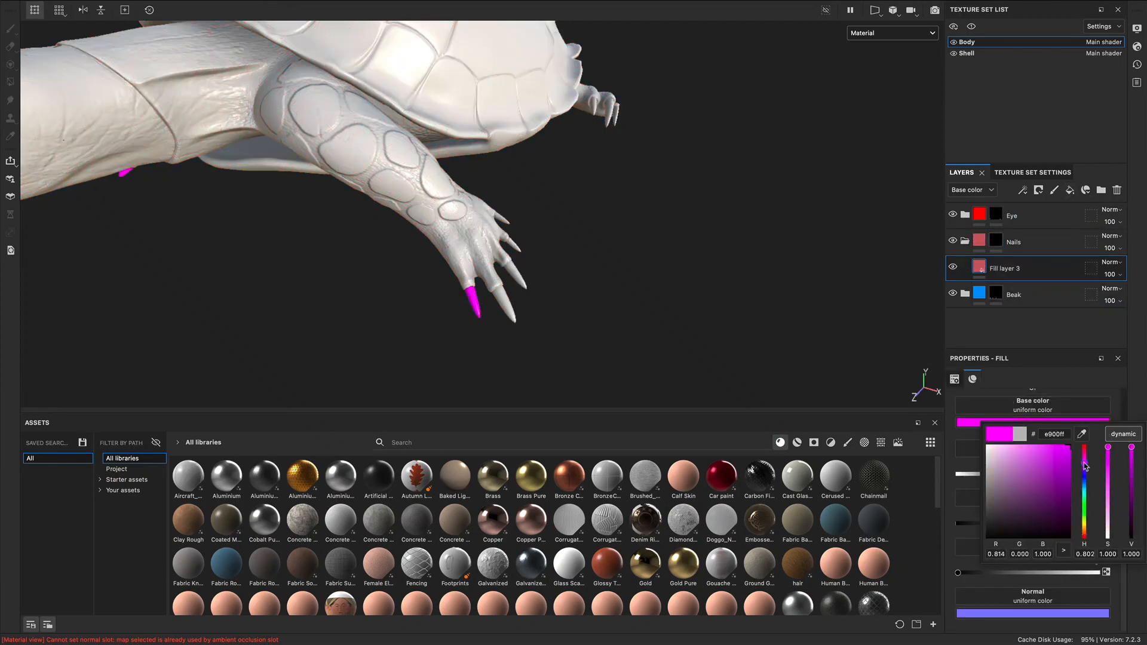
Fill all the front foot's claws into the Nails mask with UV Chunk Fill.
{"action": "left_click_drag", "start_coordinate": [621, 290], "coordinate": [579, 310], "text": "alt"}
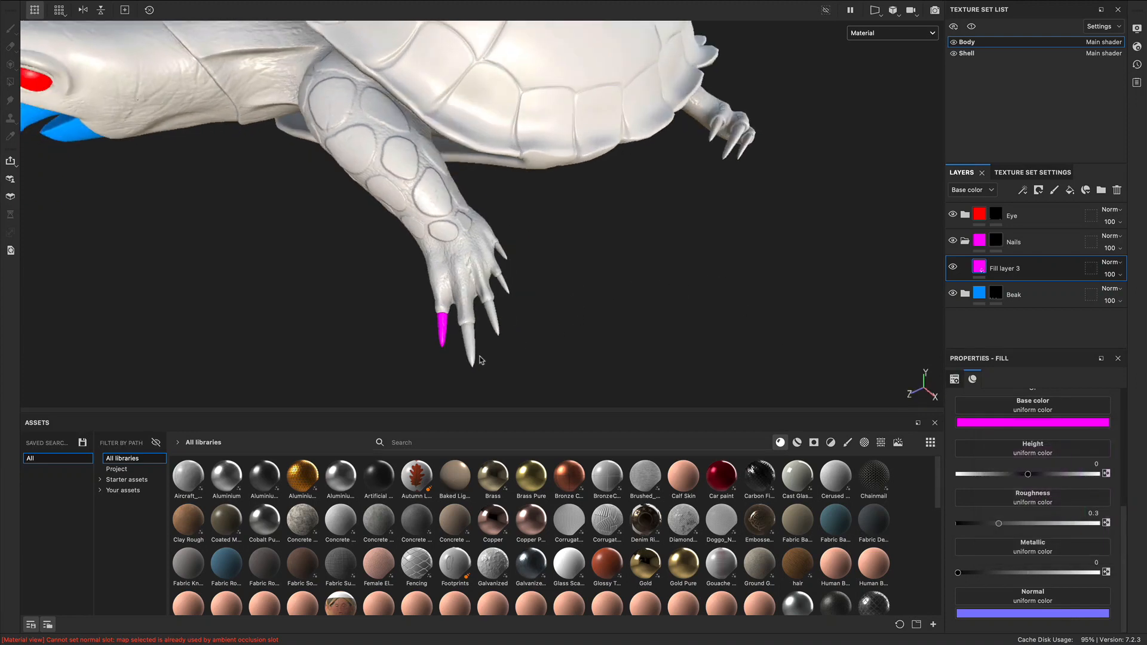
{"action": "middle_click_drag", "start_coordinate": [481, 360], "coordinate": [585, 291], "text": "alt"}
{"action": "left_click", "coordinate": [562, 309]}
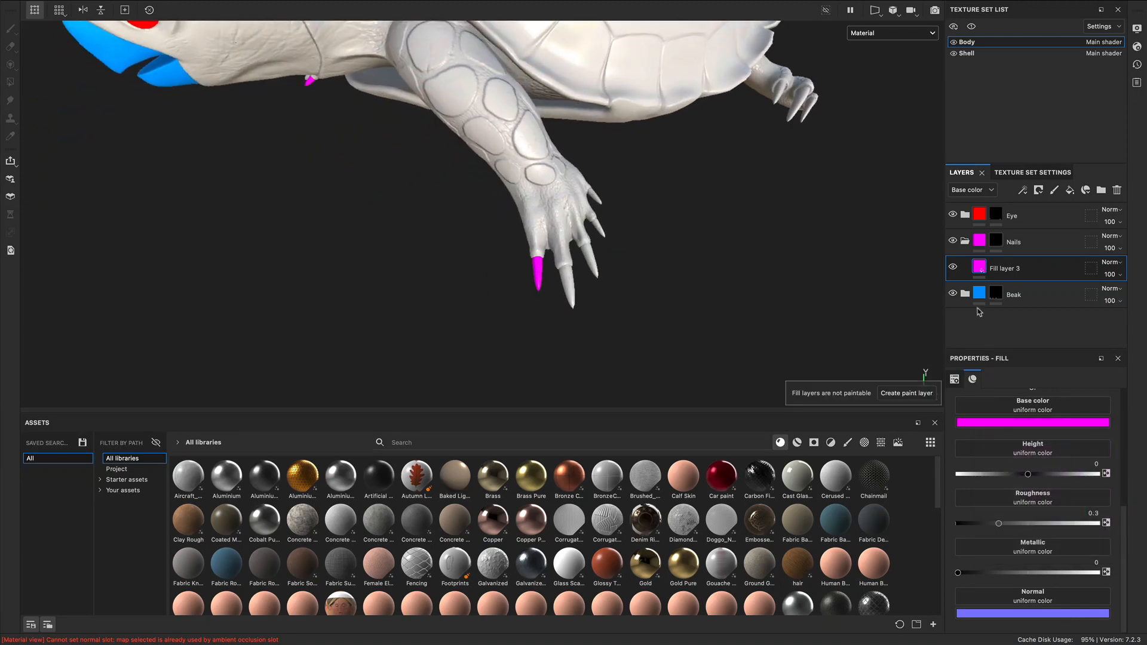
{"action": "left_click", "coordinate": [996, 239]}
{"action": "key", "text": "4"}
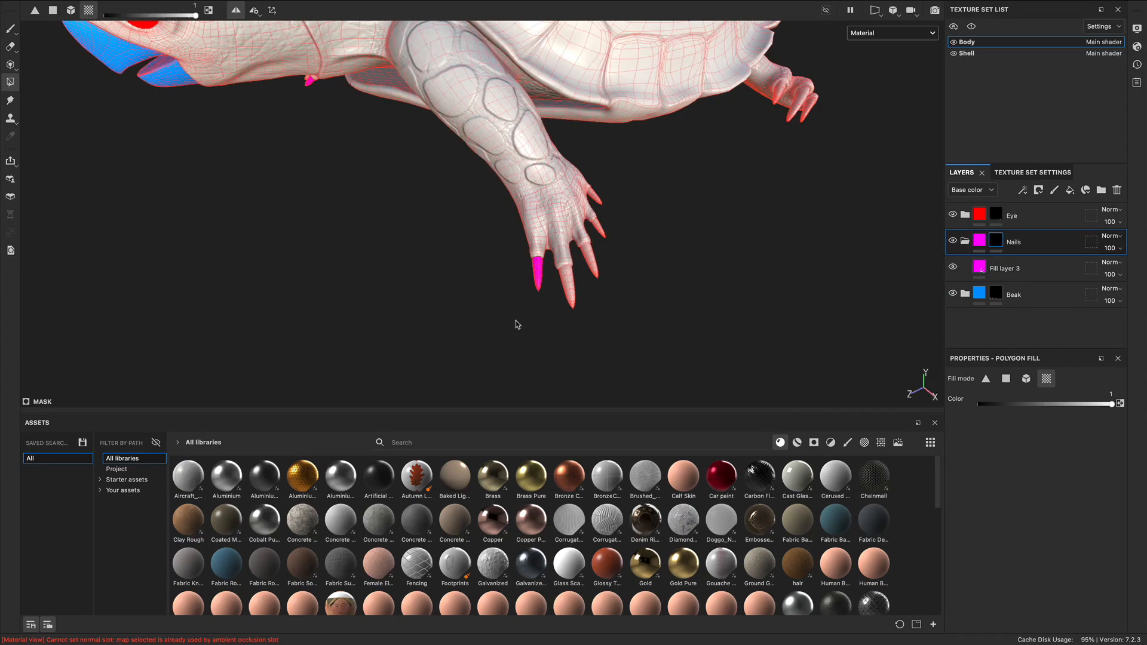
{"action": "left_click_drag", "start_coordinate": [561, 302], "coordinate": [629, 328]}
{"action": "left_click_drag", "start_coordinate": [629, 328], "coordinate": [507, 323], "text": "alt"}
{"action": "left_click_drag", "start_coordinate": [465, 315], "coordinate": [560, 351]}
{"action": "left_click_drag", "start_coordinate": [562, 289], "coordinate": [896, 267], "text": "alt"}
{"action": "left_click_drag", "start_coordinate": [644, 288], "coordinate": [638, 300]}
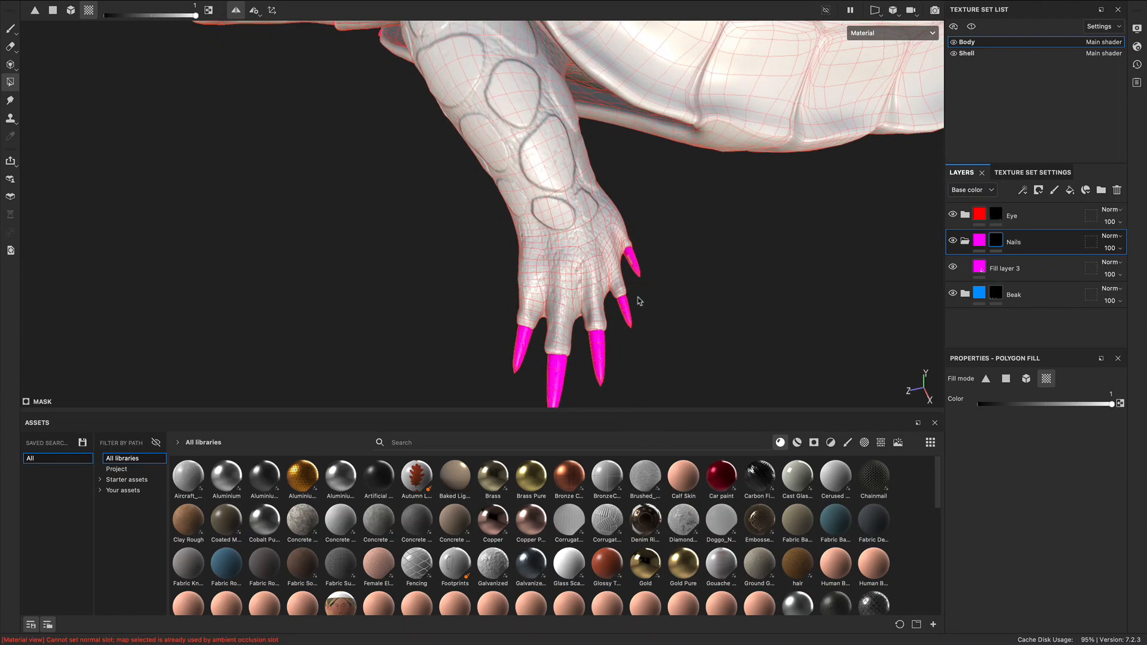
{"action": "right_click_drag", "start_coordinate": [628, 251], "coordinate": [665, 287], "text": "alt"}
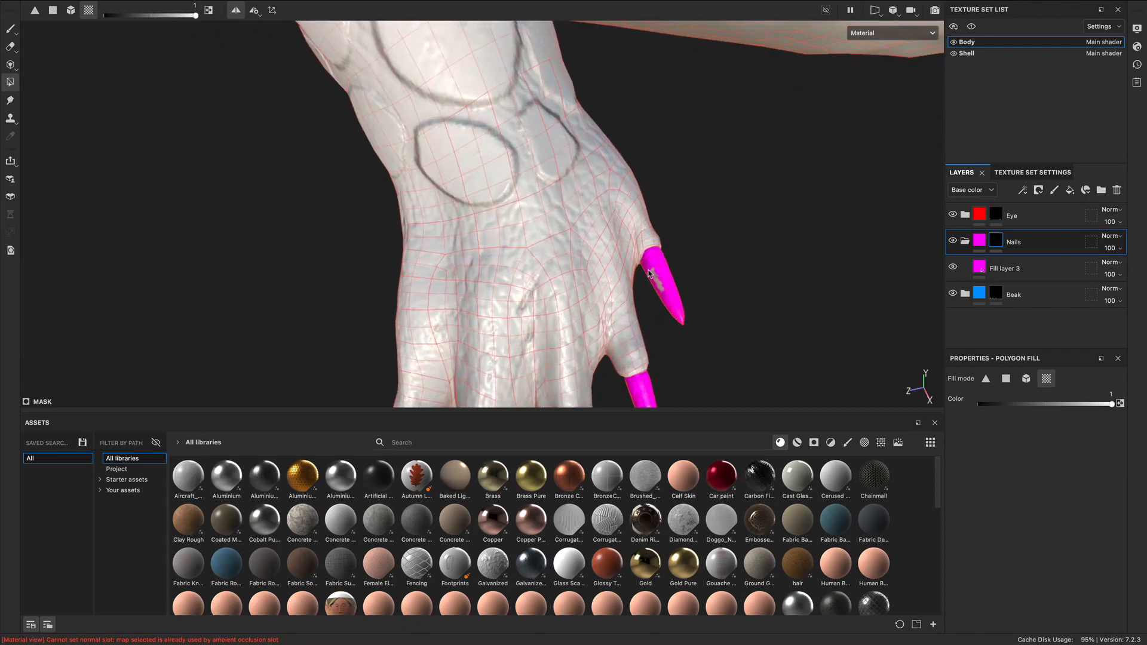
Check the front claws from below and fill the rear foot's claws into the Nails mask.
{"action": "left_click_drag", "start_coordinate": [650, 273], "coordinate": [605, 157], "text": "alt"}
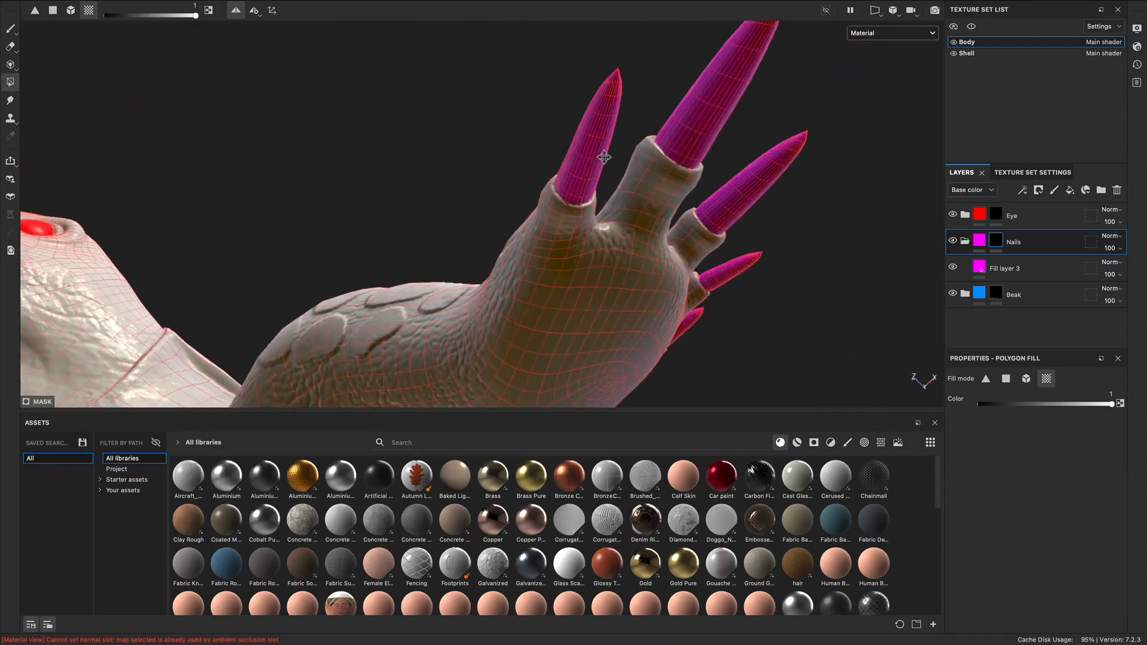
{"action": "middle_click_drag", "start_coordinate": [604, 157], "coordinate": [541, 263], "text": "alt"}
{"action": "scroll", "coordinate": [706, 259], "scroll_direction": "down", "scroll_amount": 6}
{"action": "left_click_drag", "start_coordinate": [392, 270], "coordinate": [550, 374], "text": "alt"}
{"action": "middle_click_drag", "start_coordinate": [550, 374], "coordinate": [592, 285], "text": "alt"}
{"action": "right_click_drag", "start_coordinate": [592, 285], "coordinate": [696, 307], "text": "alt"}
{"action": "middle_click_drag", "start_coordinate": [484, 338], "coordinate": [585, 264], "text": "alt"}
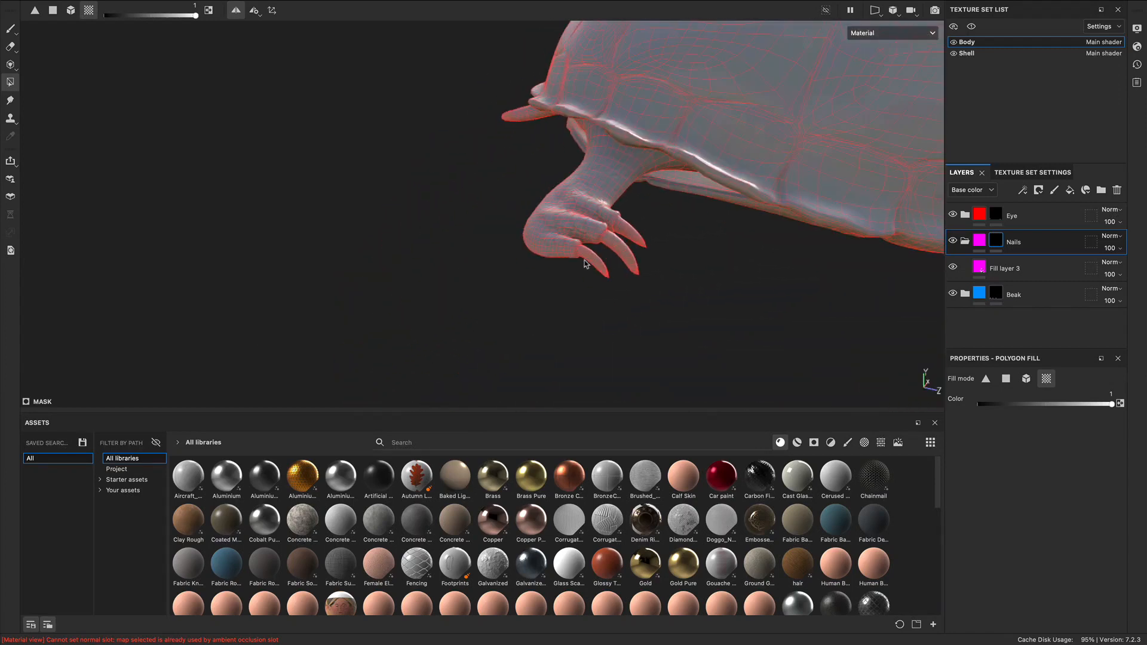
{"action": "right_click_drag", "start_coordinate": [584, 261], "coordinate": [903, 278], "text": "alt"}
{"action": "left_click_drag", "start_coordinate": [543, 295], "coordinate": [617, 328]}
{"action": "left_click_drag", "start_coordinate": [606, 231], "coordinate": [657, 338]}
{"action": "right_click_drag", "start_coordinate": [573, 328], "coordinate": [419, 269], "text": "alt"}
Inspect the claws on the front and rear feet and collapse the Nails folder.
{"action": "left_click_drag", "start_coordinate": [711, 264], "coordinate": [555, 245], "text": "alt"}
{"action": "middle_click_drag", "start_coordinate": [555, 245], "coordinate": [508, 269], "text": "alt"}
{"action": "left_click_drag", "start_coordinate": [508, 269], "coordinate": [334, 197], "text": "alt"}
{"action": "middle_click_drag", "start_coordinate": [795, 370], "coordinate": [621, 233], "text": "alt"}
{"action": "right_click_drag", "start_coordinate": [621, 233], "coordinate": [662, 257], "text": "alt"}
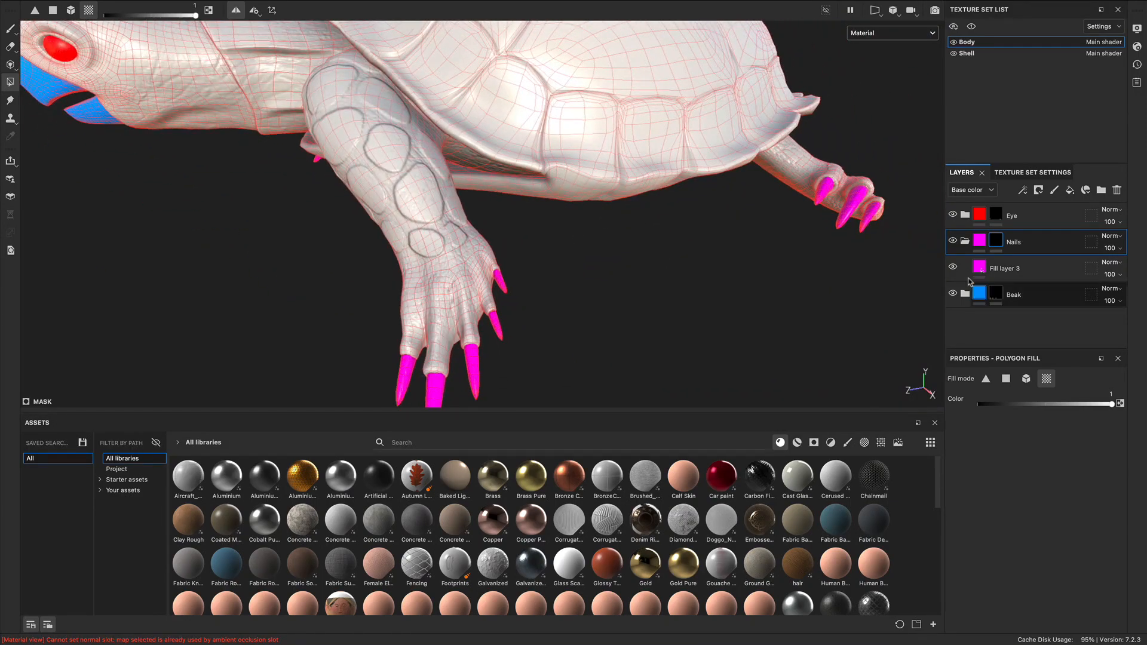
{"action": "left_click_drag", "start_coordinate": [965, 242], "coordinate": [965, 242]}
{"action": "middle_click_drag", "start_coordinate": [388, 215], "coordinate": [509, 276], "text": "alt"}
{"action": "right_click_drag", "start_coordinate": [510, 275], "coordinate": [481, 299], "text": "alt"}
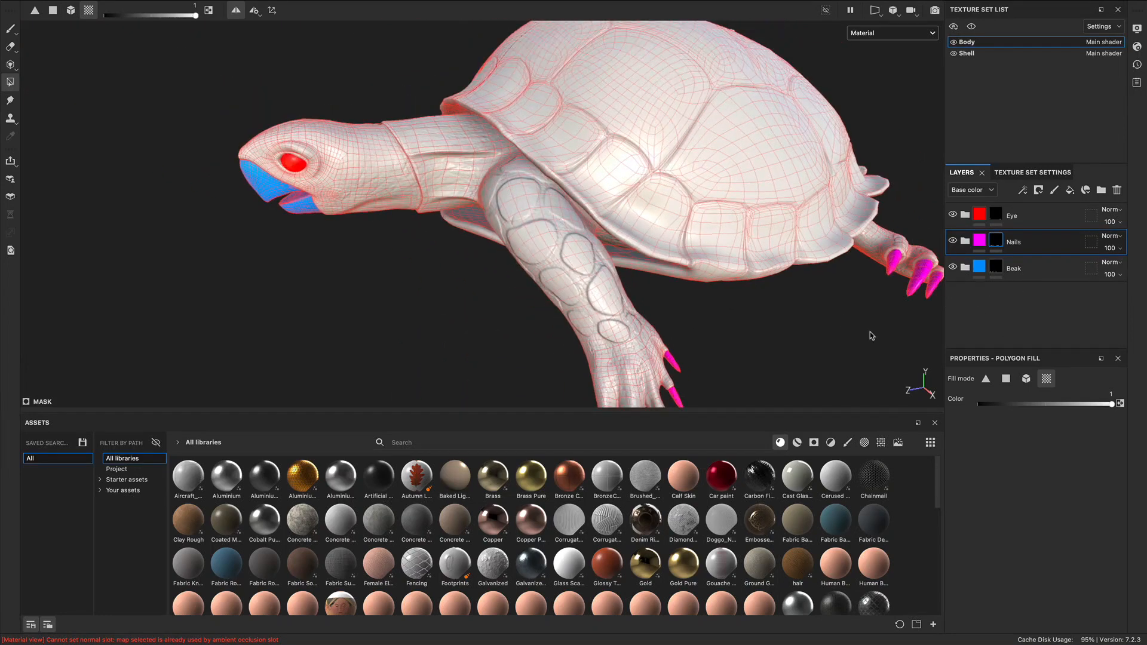
Add a folder named Skin above the Nails folder and give it a black mask.
{"action": "left_click", "coordinate": [1101, 189]}
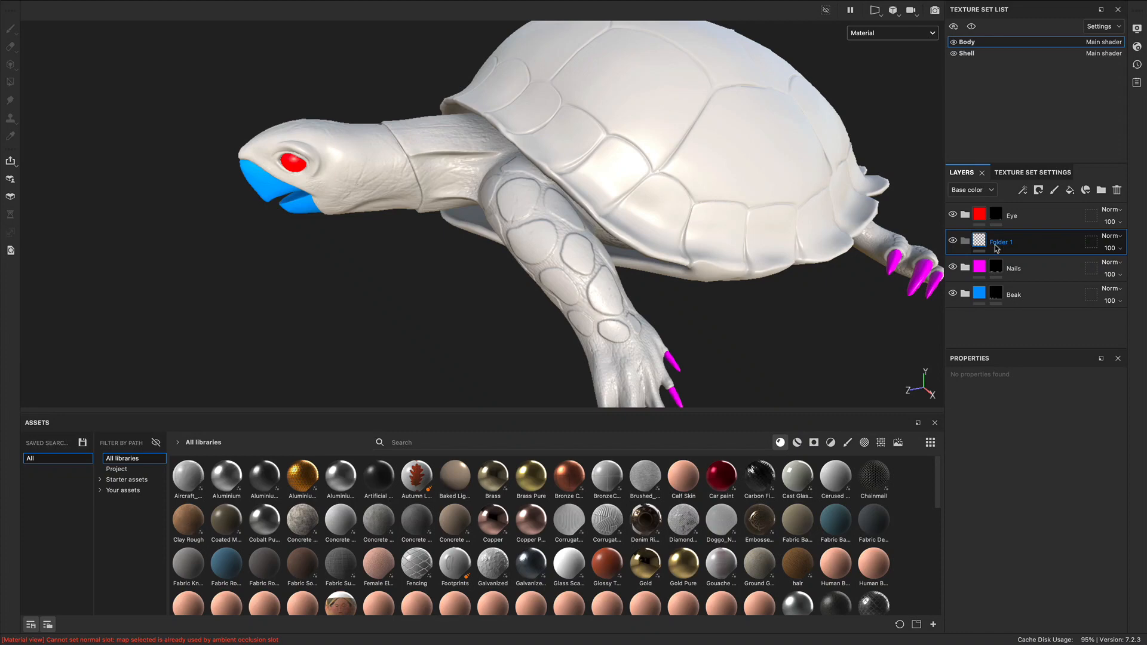
{"action": "double_click", "coordinate": [995, 244]}
{"action": "type", "text": "Skin"}
{"action": "key", "text": "Return"}
{"action": "right_click", "coordinate": [996, 243]}
{"action": "left_click", "coordinate": [1039, 24]}
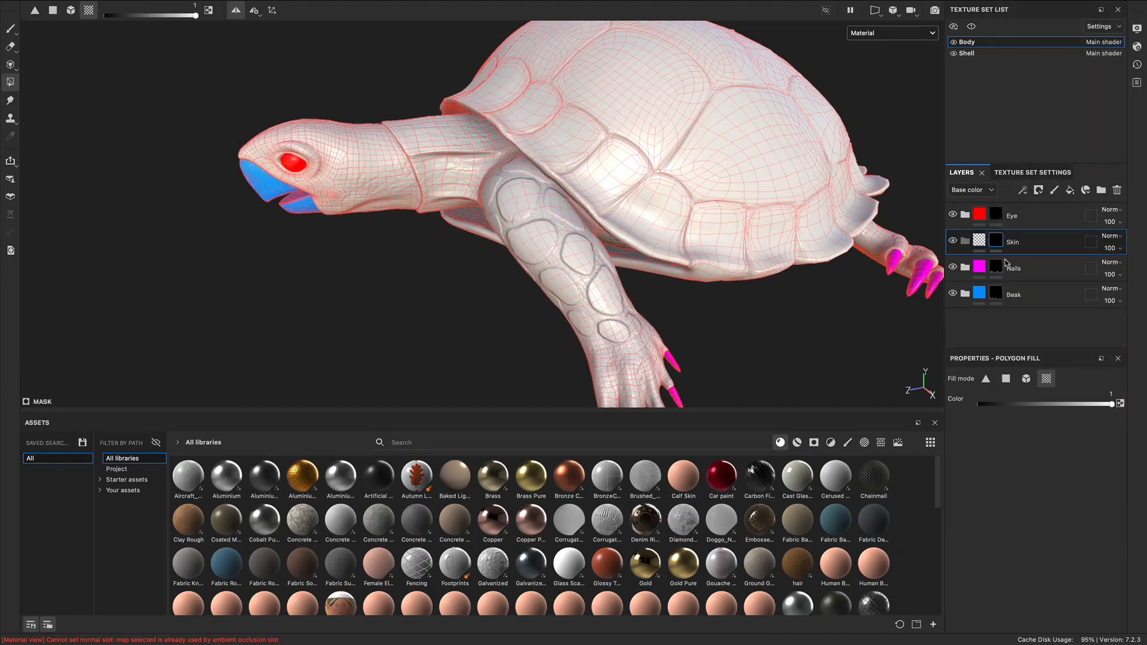
Add a fill layer inside the Skin folder and set its base color to bright green.
{"action": "left_click", "coordinate": [1069, 191]}
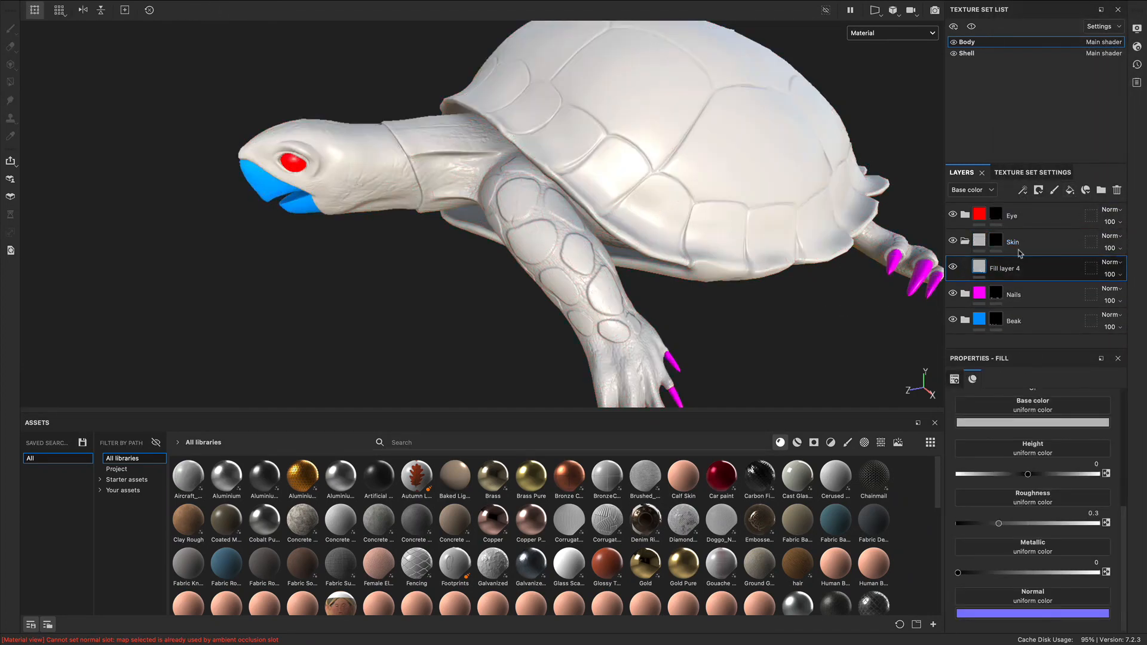
{"action": "left_click", "coordinate": [1017, 424]}
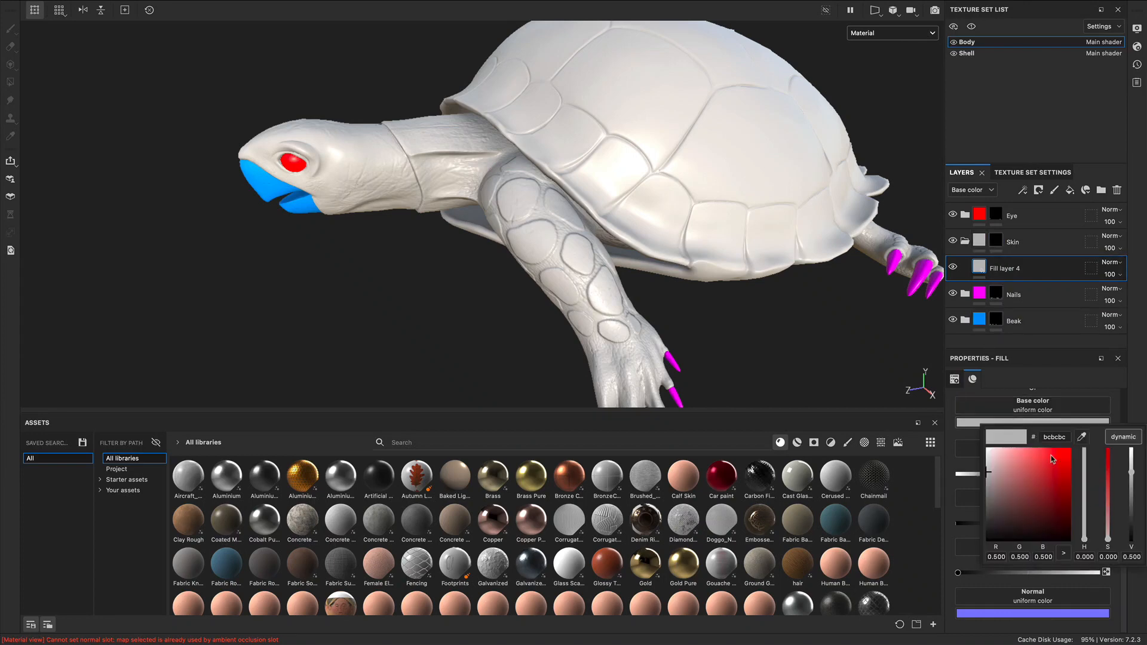
{"action": "left_click_drag", "start_coordinate": [1050, 467], "coordinate": [1071, 447]}
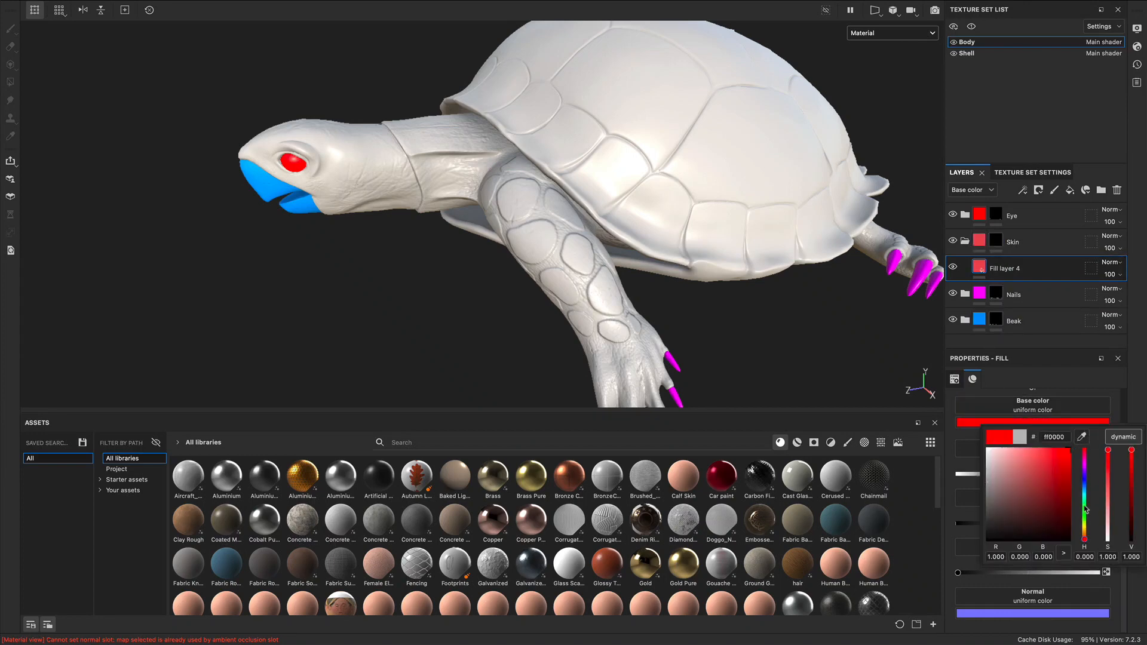
{"action": "left_click", "coordinate": [1084, 508]}
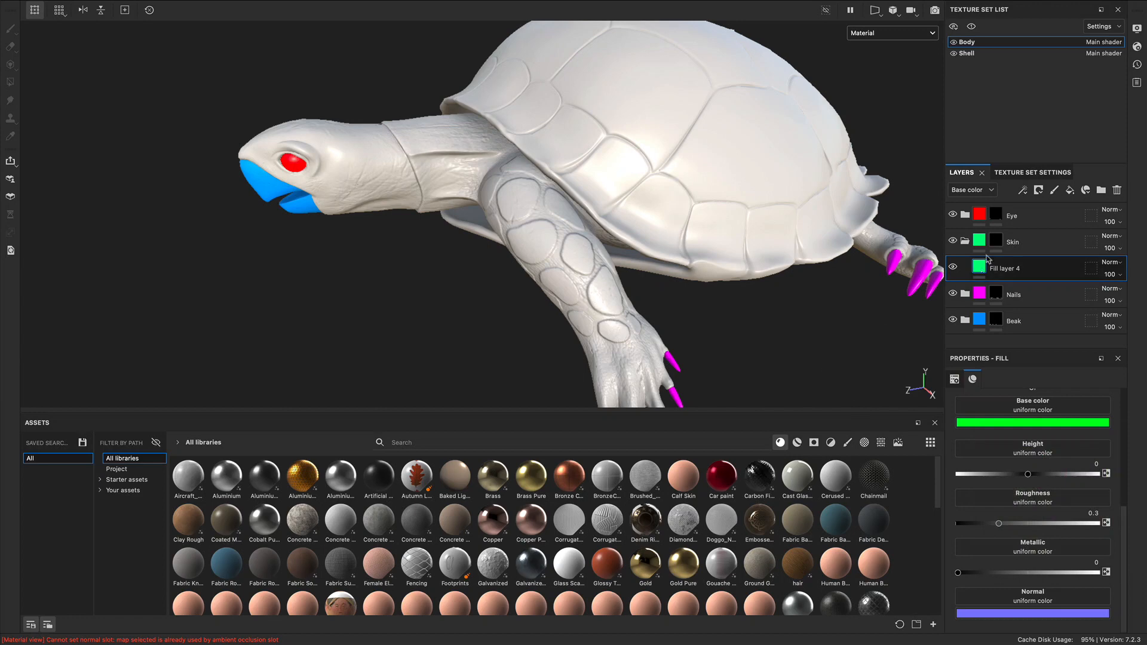
Fill the turtle's head, neck and front legs into the Skin mask with UV Chunk Fill.
{"action": "left_click", "coordinate": [996, 242]}
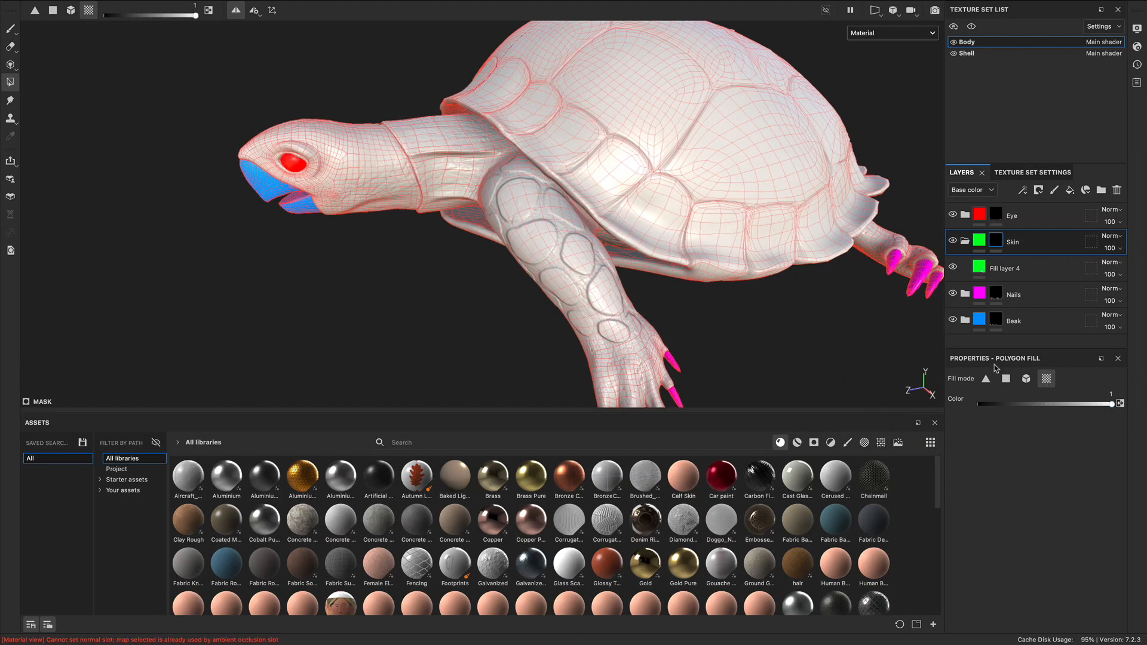
{"action": "left_click_drag", "start_coordinate": [406, 237], "coordinate": [399, 204]}
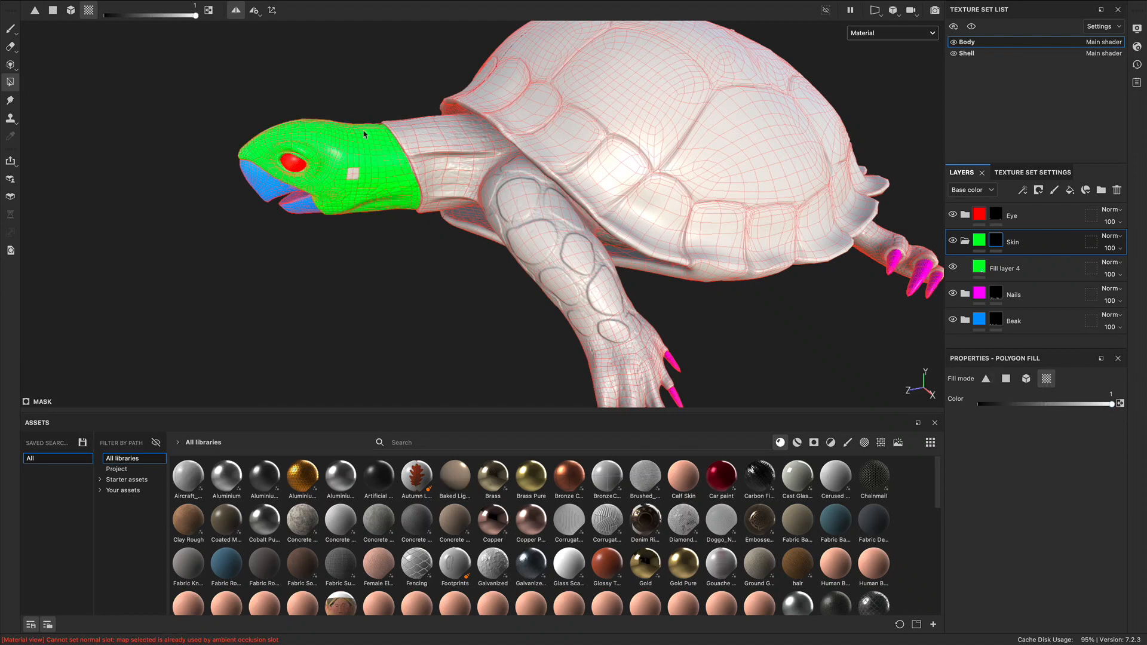
{"action": "left_click_drag", "start_coordinate": [403, 124], "coordinate": [407, 147]}
{"action": "left_click_drag", "start_coordinate": [427, 245], "coordinate": [478, 156], "text": "alt"}
{"action": "left_click_drag", "start_coordinate": [424, 290], "coordinate": [478, 249]}
{"action": "middle_click_drag", "start_coordinate": [477, 250], "coordinate": [462, 246], "text": "alt"}
{"action": "left_click_drag", "start_coordinate": [463, 246], "coordinate": [541, 311], "text": "alt"}
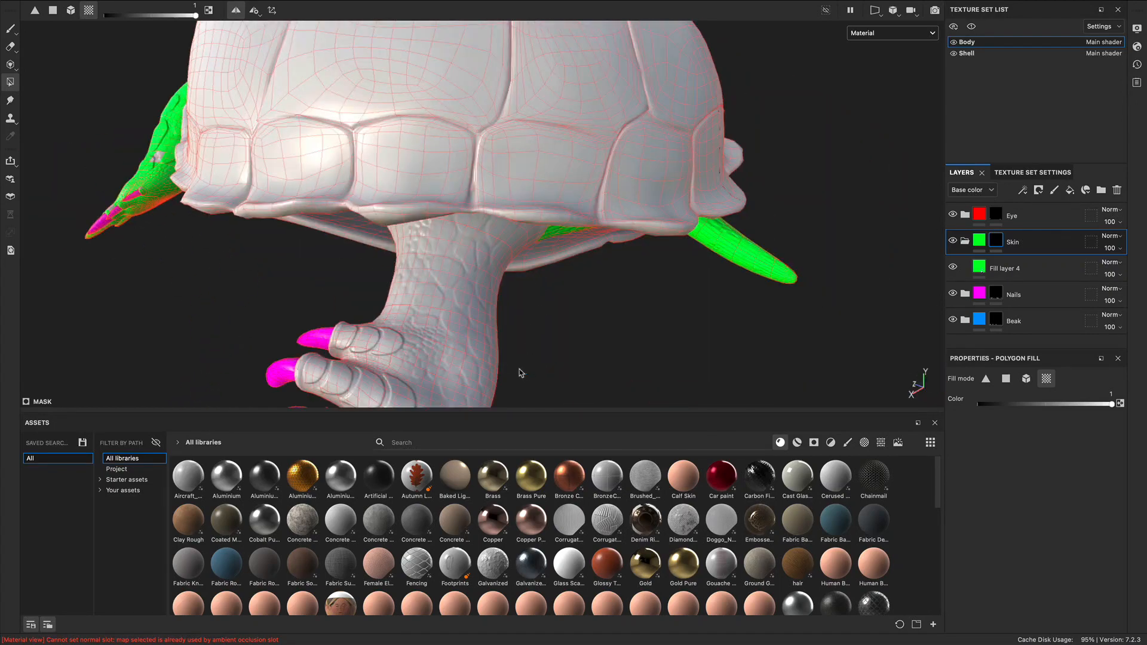
Fill the rear legs into the Skin mask and check the skin coverage from underneath.
{"action": "left_click_drag", "start_coordinate": [492, 344], "coordinate": [436, 239]}
{"action": "right_click_drag", "start_coordinate": [436, 239], "coordinate": [343, 277], "text": "alt"}
{"action": "left_click_drag", "start_coordinate": [432, 238], "coordinate": [396, 177], "text": "alt"}
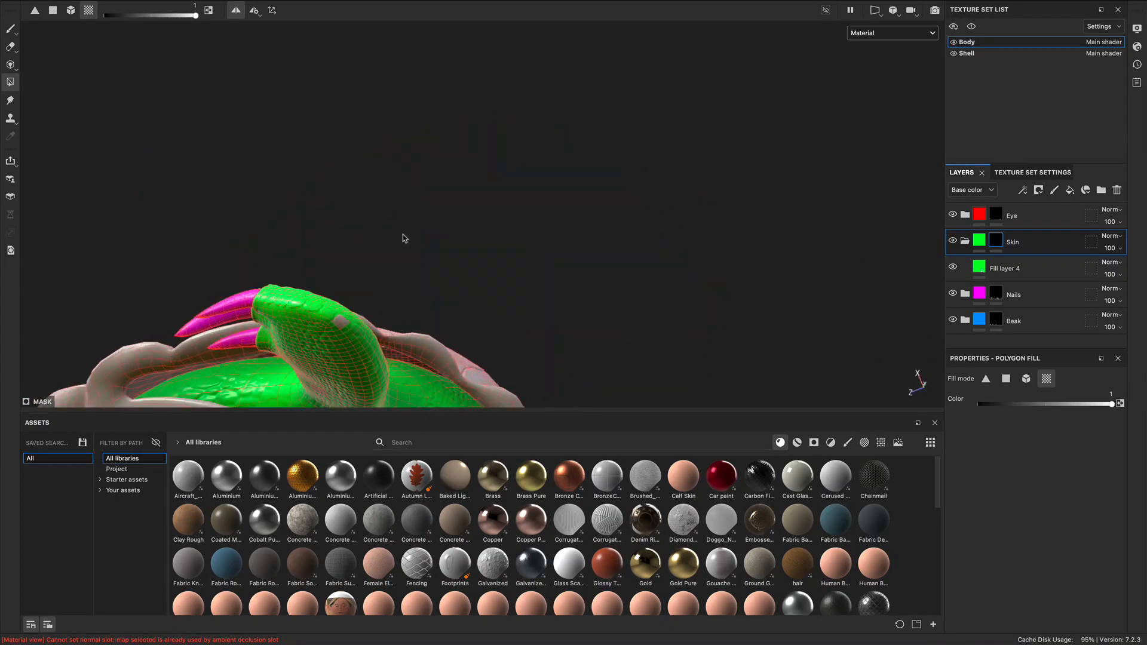
{"action": "left_click_drag", "start_coordinate": [399, 264], "coordinate": [332, 338], "text": "alt"}
{"action": "left_click_drag", "start_coordinate": [359, 281], "coordinate": [733, 274], "text": "alt"}
{"action": "left_click_drag", "start_coordinate": [577, 297], "coordinate": [368, 205], "text": "alt"}
{"action": "right_click_drag", "start_coordinate": [369, 205], "coordinate": [472, 255], "text": "alt"}
{"action": "left_click_drag", "start_coordinate": [472, 255], "coordinate": [365, 160], "text": "alt"}
Switch to the Paint tool and turn symmetry off.
{"action": "left_click", "coordinate": [10, 29]}
{"action": "mouse_move", "coordinate": [459, 198]}
{"action": "left_mouse_down", "text": "alt"}
{"action": "mouse_move", "coordinate": [473, 244]}
{"action": "mouse_move", "coordinate": [450, 241]}
{"action": "mouse_move", "coordinate": [470, 248]}
{"action": "mouse_move", "coordinate": [405, 201]}
{"action": "left_mouse_up", "text": "alt"}
{"action": "left_click", "coordinate": [466, 11]}
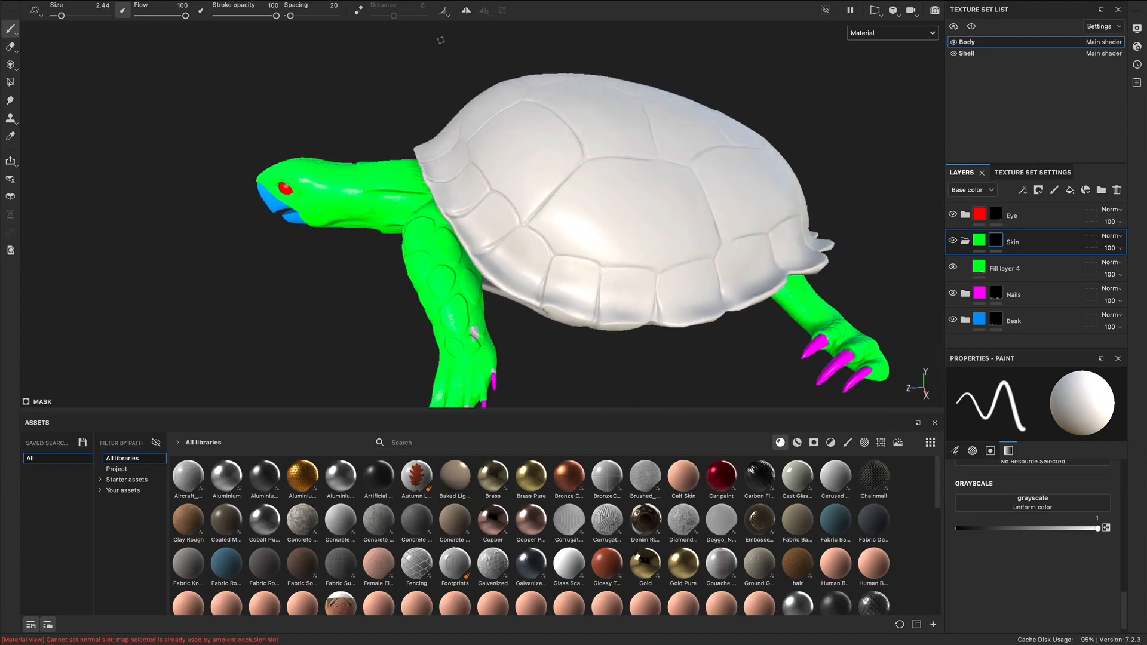
{"action": "left_click_drag", "start_coordinate": [320, 104], "coordinate": [364, 72], "text": "alt"}
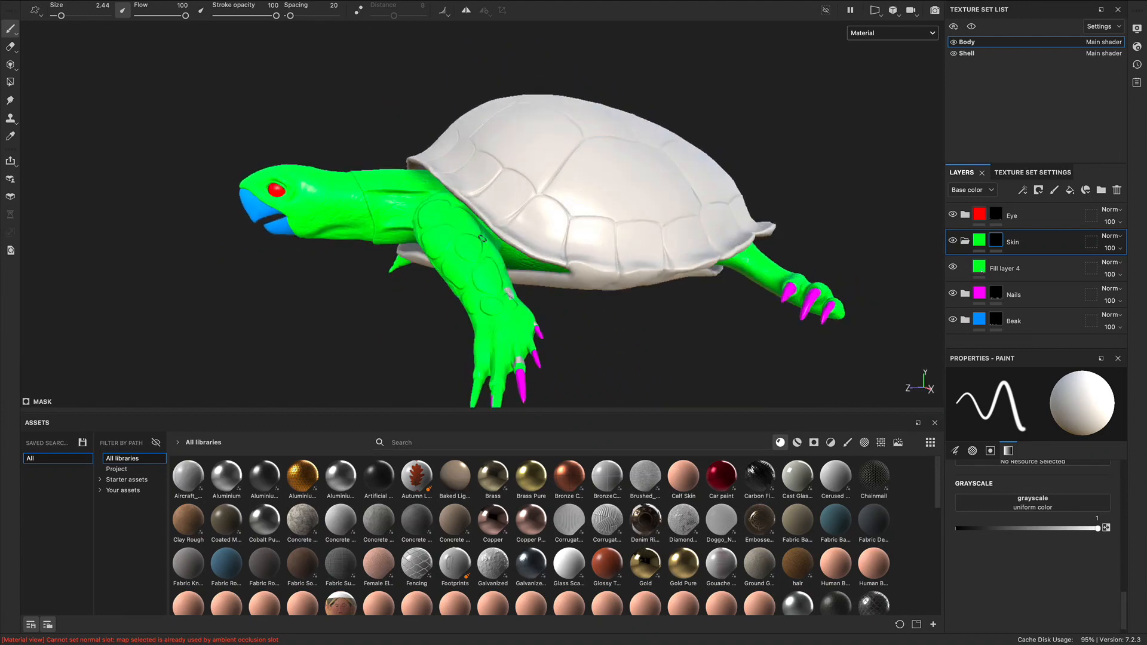
Inspect the skin on the head and legs and collapse the Skin folder.
{"action": "middle_click_drag", "start_coordinate": [476, 247], "coordinate": [443, 185], "text": "alt"}
{"action": "left_click_drag", "start_coordinate": [442, 185], "coordinate": [384, 159], "text": "alt"}
{"action": "middle_click_drag", "start_coordinate": [384, 159], "coordinate": [476, 233], "text": "alt"}
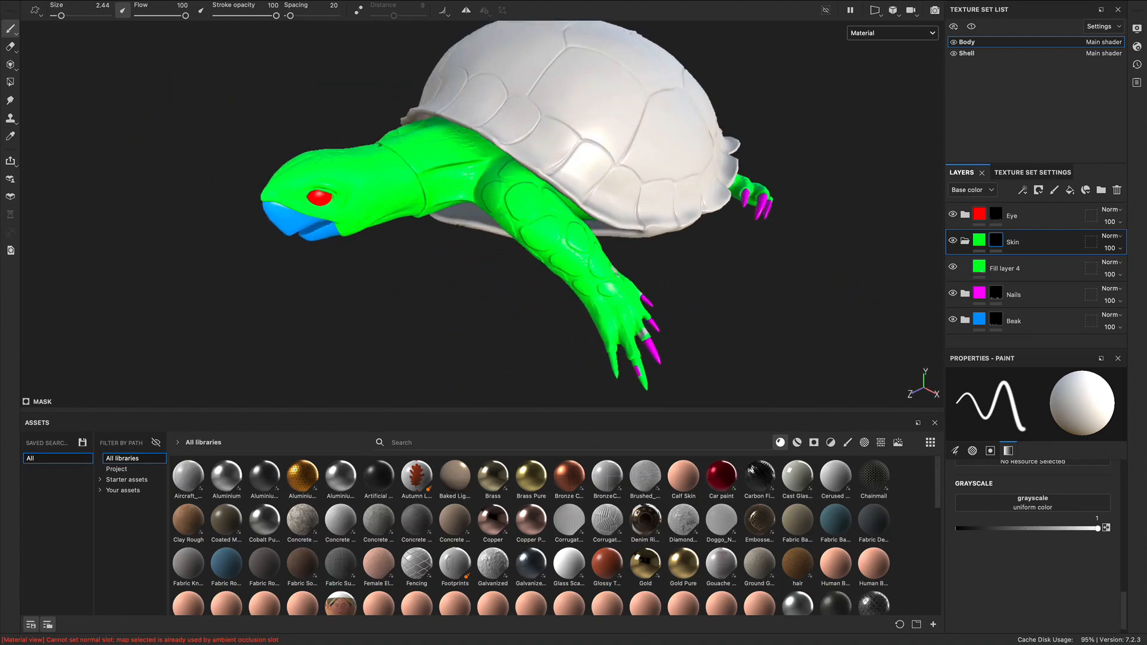
{"action": "left_click", "coordinate": [966, 243]}
{"action": "left_click_drag", "start_coordinate": [490, 241], "coordinate": [544, 255], "text": "alt"}
{"action": "middle_click_drag", "start_coordinate": [510, 237], "coordinate": [472, 199], "text": "alt"}
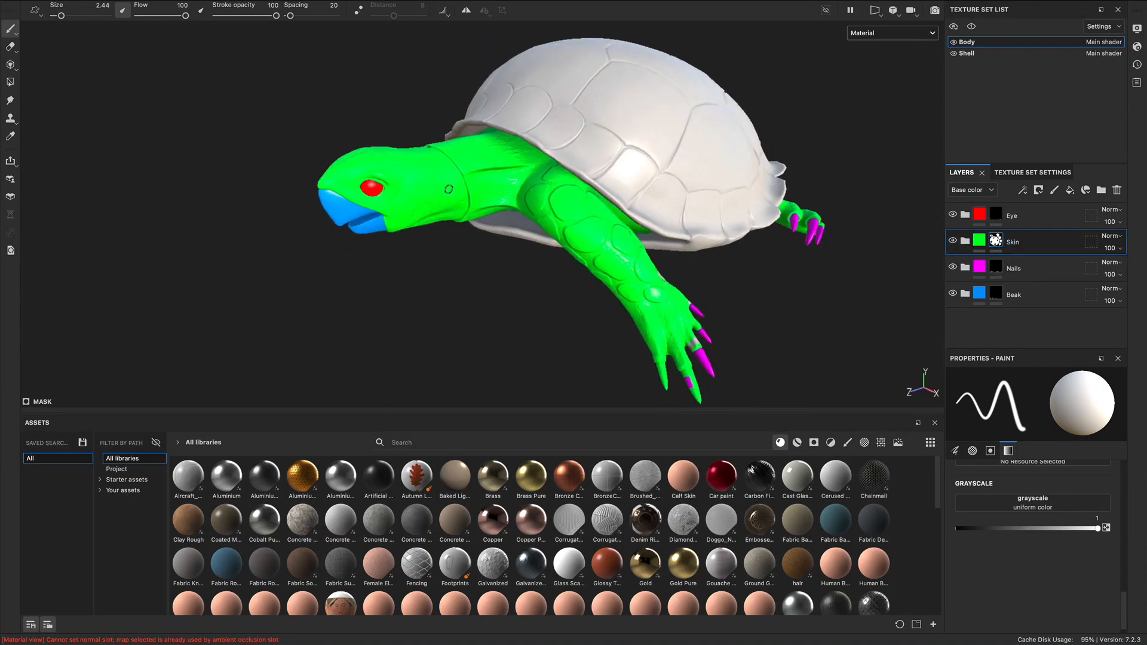
Examine the front foot's claws and toes for wrongly filled skin patches and switch back to Polygon Fill.
{"action": "left_click_drag", "start_coordinate": [658, 293], "coordinate": [489, 248], "text": "alt"}
{"action": "right_click_drag", "start_coordinate": [489, 248], "coordinate": [788, 300], "text": "alt"}
{"action": "middle_click_drag", "start_coordinate": [531, 327], "coordinate": [550, 248], "text": "alt"}
{"action": "right_click_drag", "start_coordinate": [418, 256], "coordinate": [475, 256], "text": "alt"}
{"action": "left_click_drag", "start_coordinate": [474, 256], "coordinate": [687, 273], "text": "alt"}
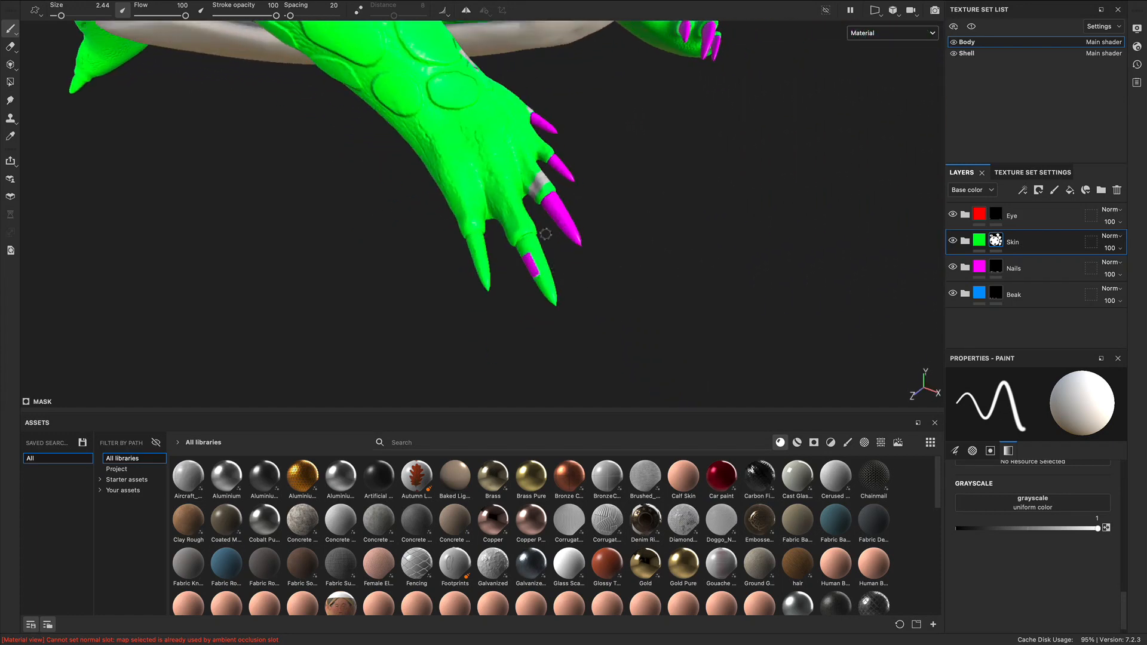
{"action": "left_click_drag", "start_coordinate": [546, 234], "coordinate": [558, 244], "text": "alt"}
{"action": "right_click_drag", "start_coordinate": [558, 243], "coordinate": [613, 273], "text": "alt"}
{"action": "middle_click_drag", "start_coordinate": [600, 285], "coordinate": [599, 236], "text": "alt"}
{"action": "right_click_drag", "start_coordinate": [599, 236], "coordinate": [645, 251], "text": "alt"}
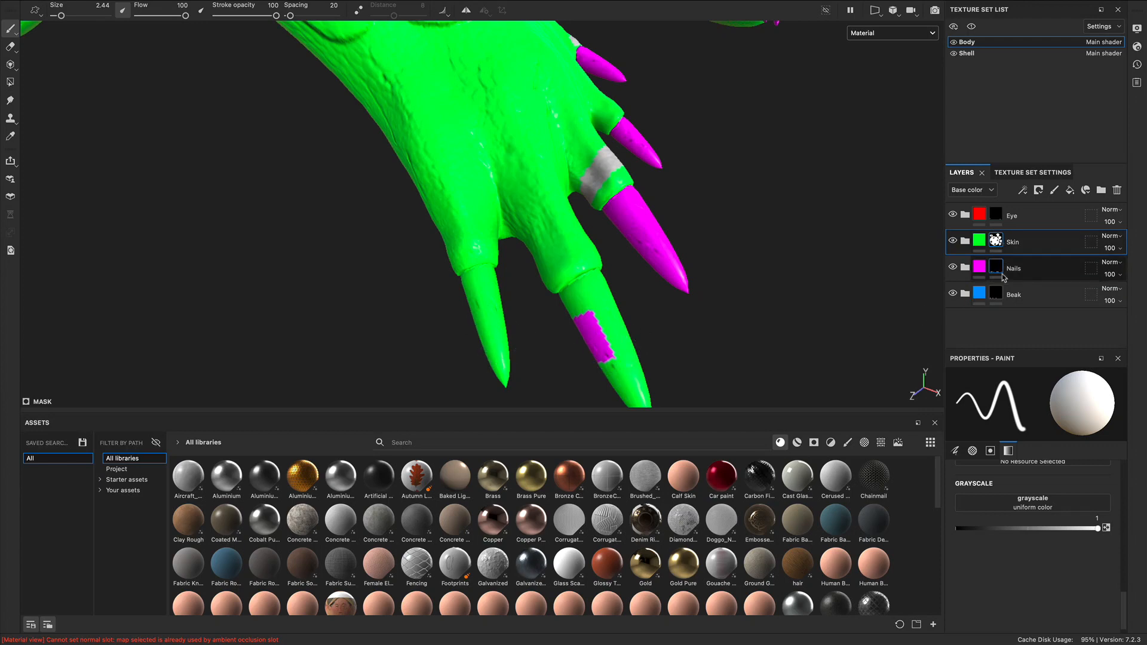
{"action": "middle_click_drag", "start_coordinate": [636, 314], "coordinate": [622, 267], "text": "alt"}
{"action": "right_click_drag", "start_coordinate": [622, 267], "coordinate": [562, 278], "text": "alt"}
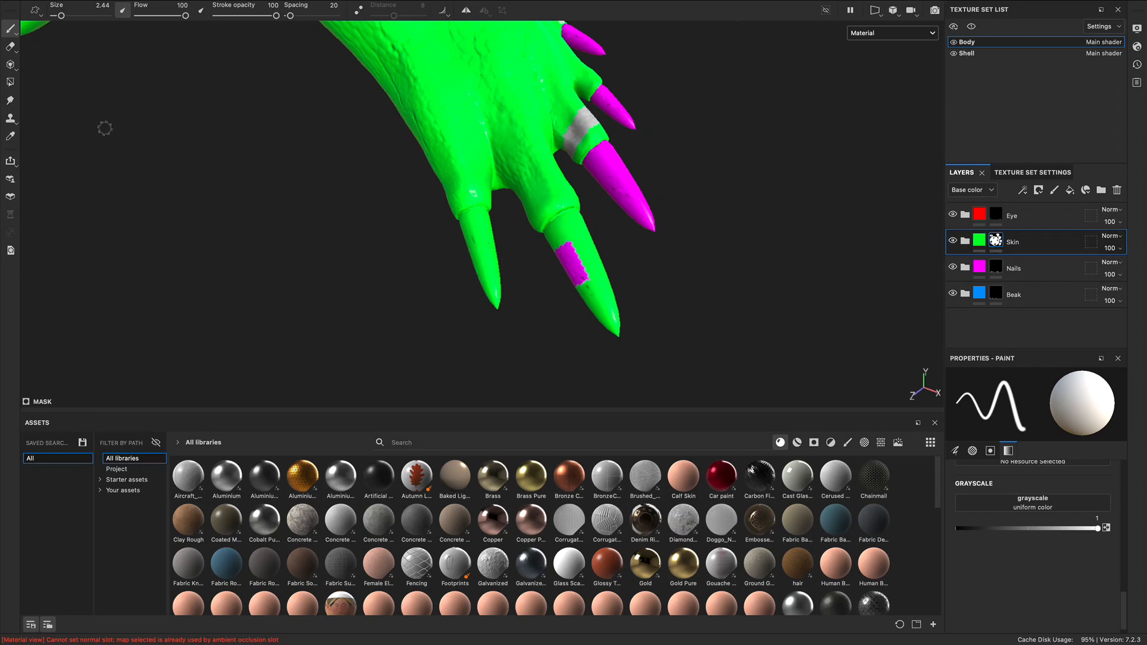
{"action": "left_click", "coordinate": [10, 83]}
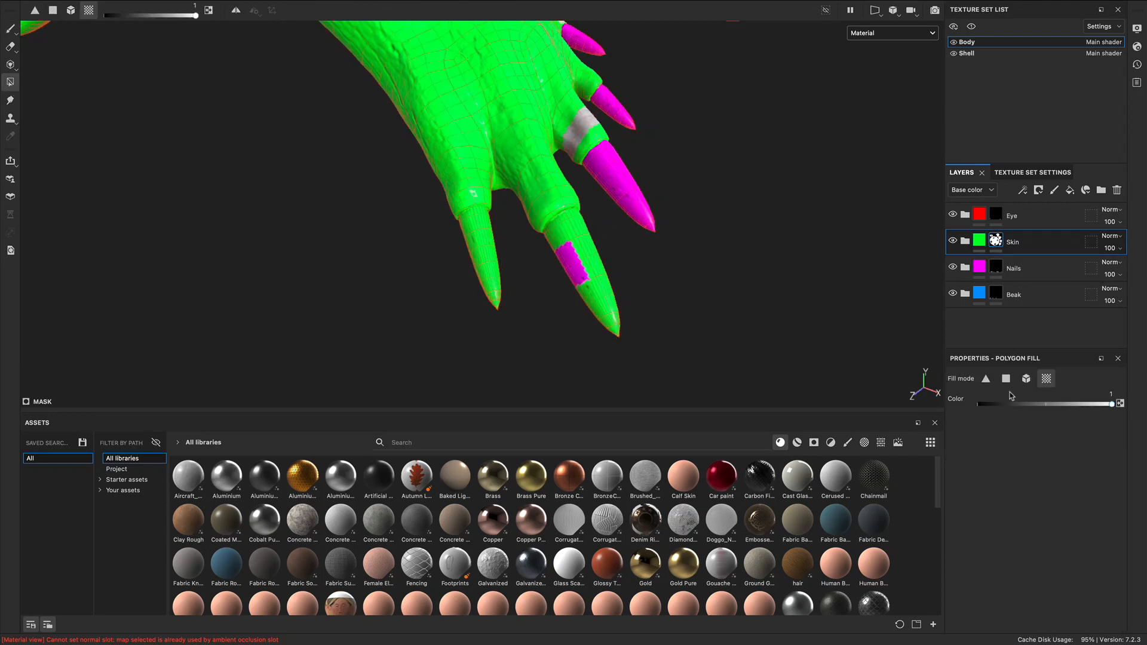
Remove the front foot's two green claws from the Skin mask using mesh fill with the color at 0.
{"action": "left_click_drag", "start_coordinate": [796, 304], "coordinate": [727, 326], "text": "alt"}
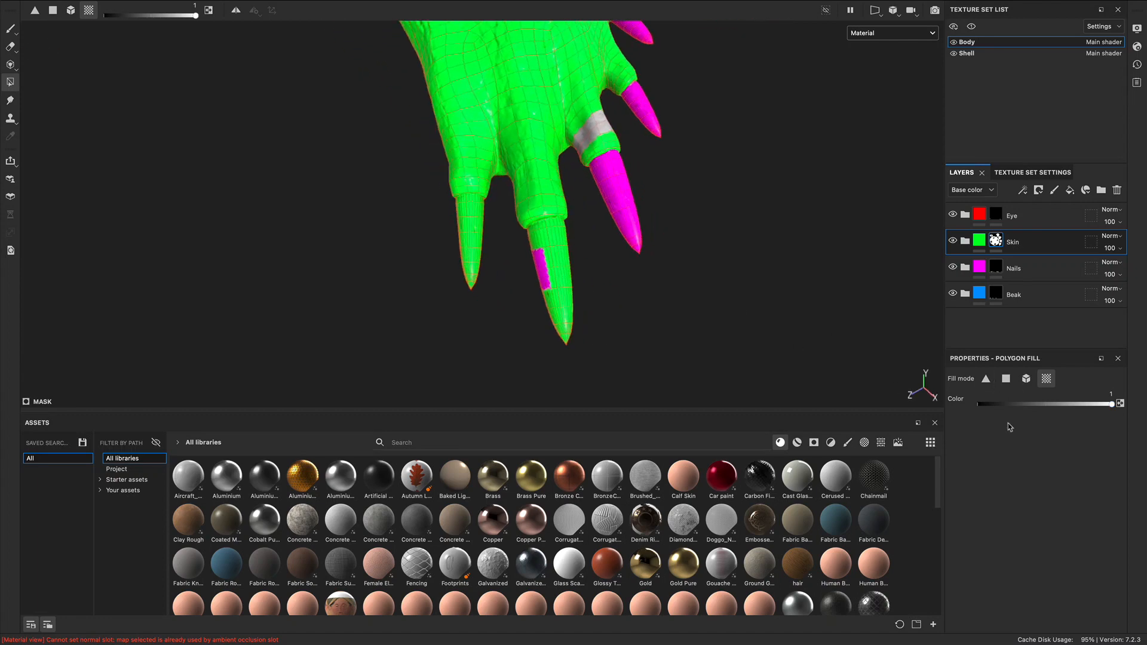
{"action": "left_click", "coordinate": [1025, 379]}
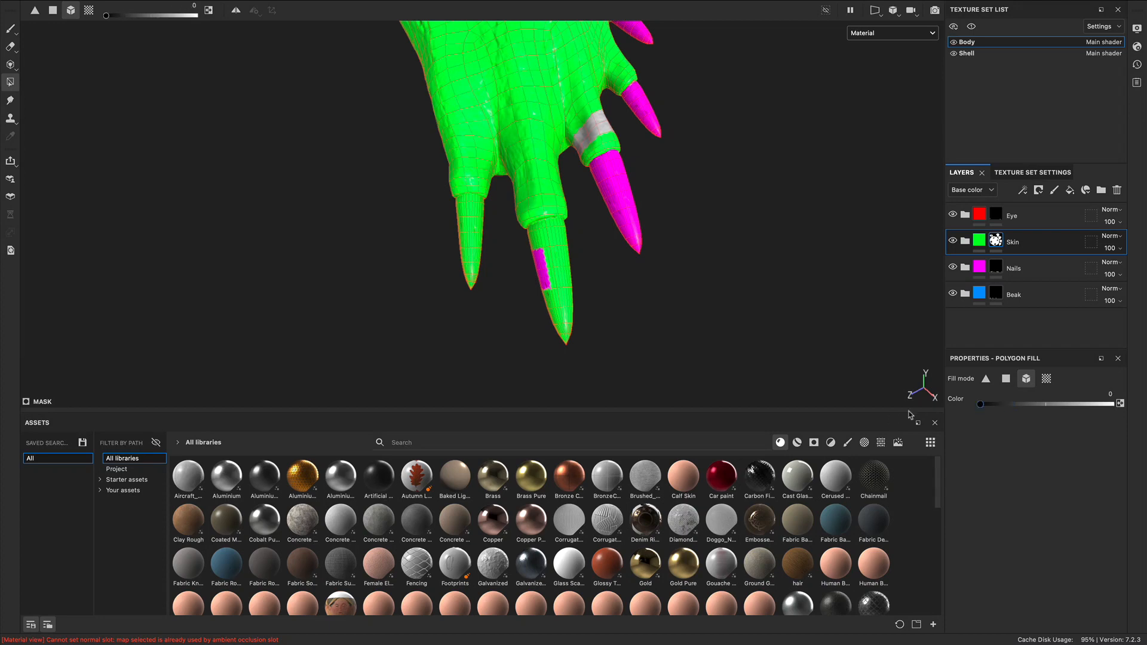
{"action": "left_click_drag", "start_coordinate": [496, 313], "coordinate": [604, 353]}
{"action": "left_click_drag", "start_coordinate": [421, 264], "coordinate": [509, 322]}
{"action": "middle_click_drag", "start_coordinate": [771, 230], "coordinate": [766, 307], "text": "alt"}
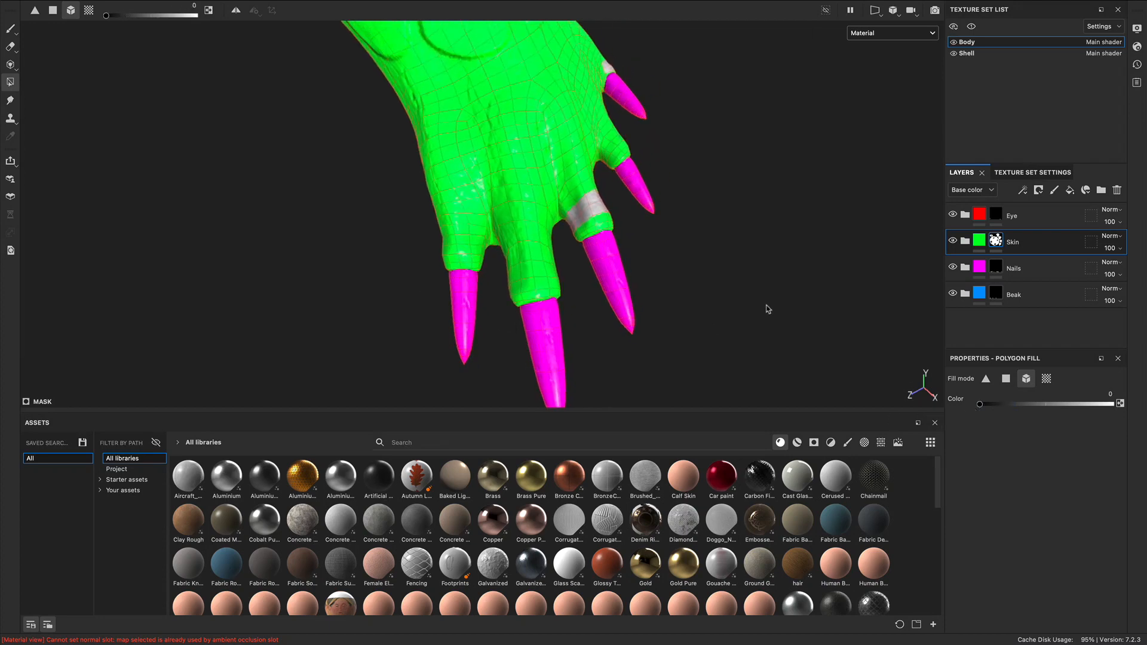
Set the fill color to 1 and fill the uncolored band on the front foot's toe into the Skin mask.
{"action": "middle_click_drag", "start_coordinate": [628, 289], "coordinate": [615, 292], "text": "alt"}
{"action": "right_click_drag", "start_coordinate": [615, 292], "coordinate": [1133, 297], "text": "alt"}
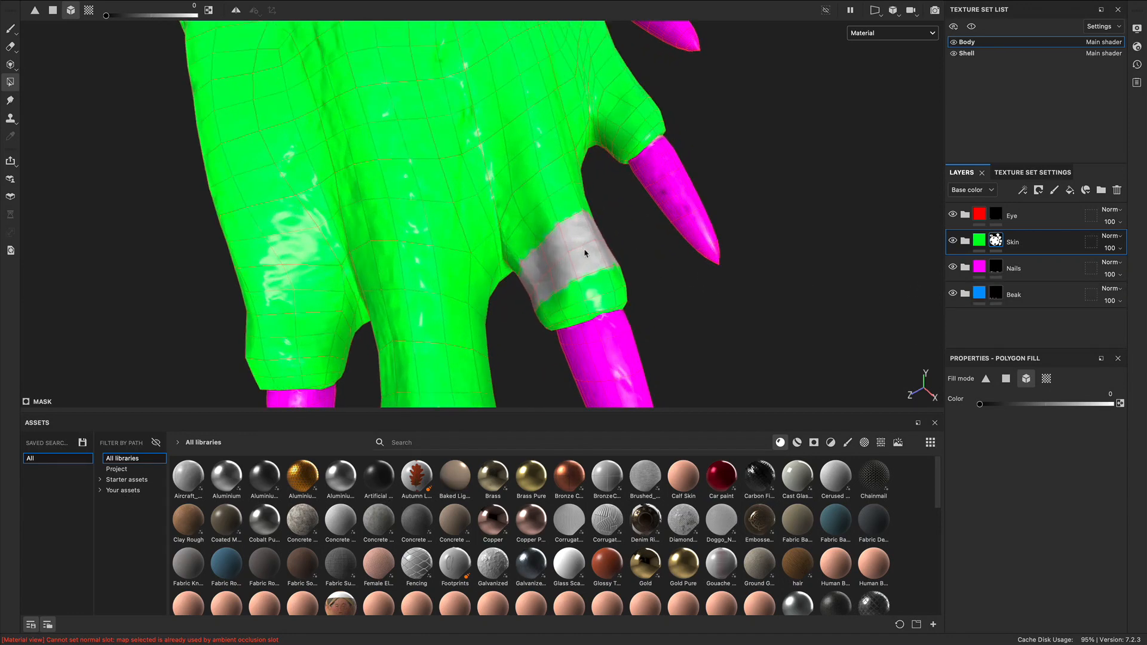
{"action": "left_click_drag", "start_coordinate": [656, 276], "coordinate": [610, 248], "text": "alt"}
{"action": "left_click_drag", "start_coordinate": [554, 223], "coordinate": [596, 241]}
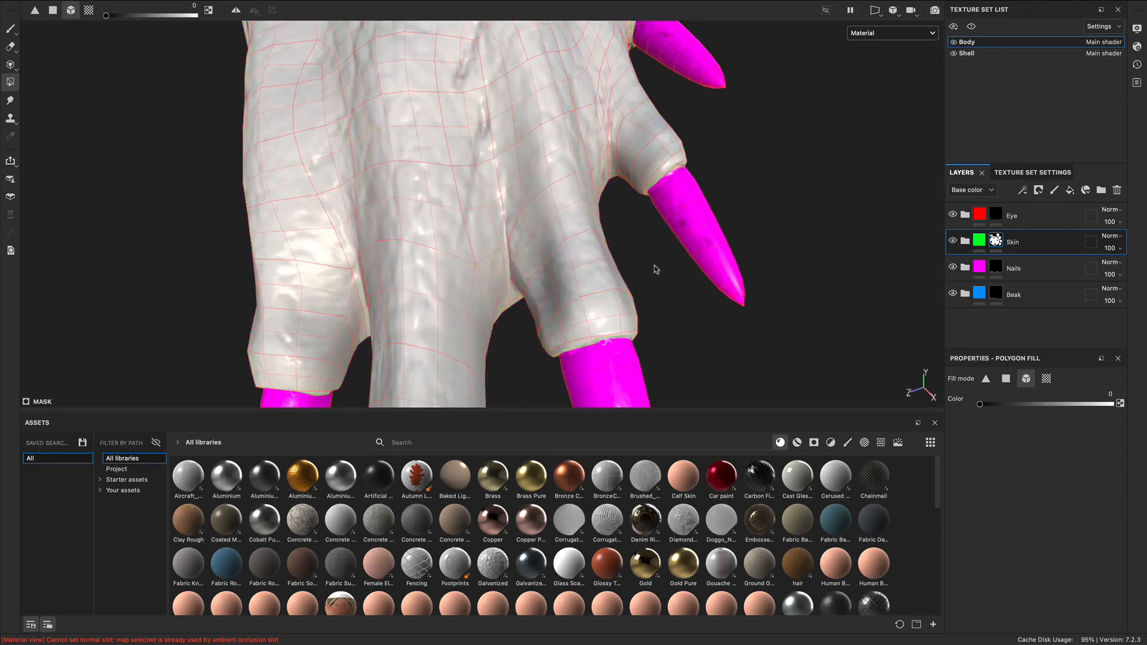
{"action": "left_click_drag", "start_coordinate": [1032, 406], "coordinate": [1123, 411]}
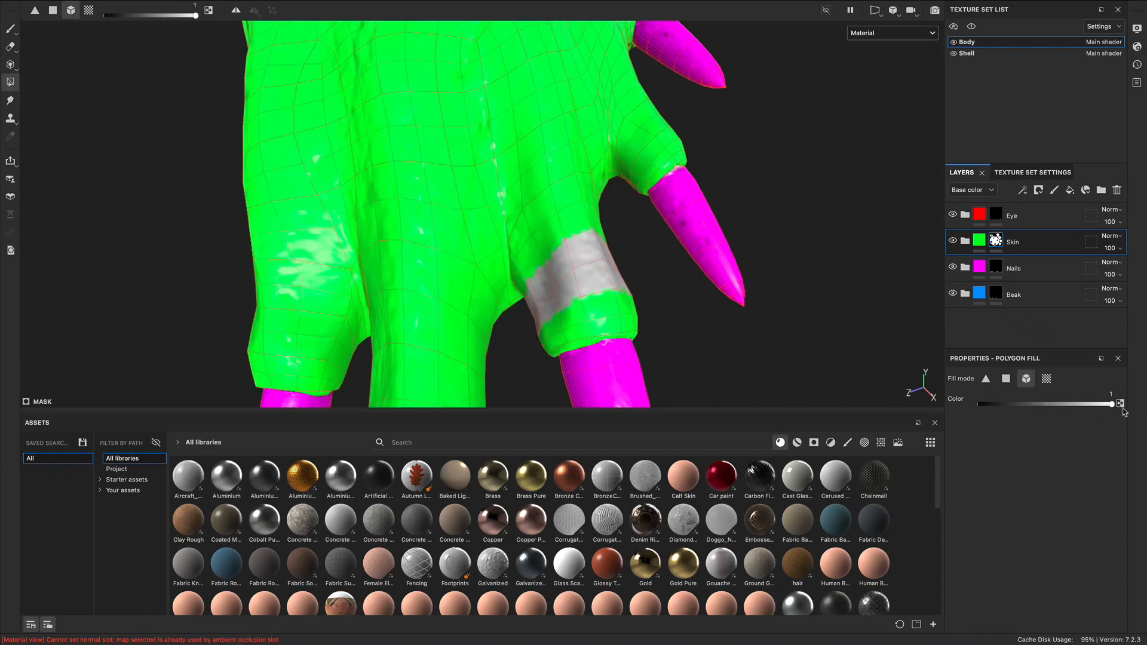
{"action": "left_click_drag", "start_coordinate": [562, 230], "coordinate": [623, 261]}
{"action": "right_click_drag", "start_coordinate": [607, 276], "coordinate": [268, 190], "text": "alt"}
{"action": "left_click_drag", "start_coordinate": [269, 191], "coordinate": [520, 251], "text": "alt"}
{"action": "key", "text": "super+z"}
Switch the polygon fill mode to UV chunk and inspect the feet, claws and legs for masking errors.
{"action": "middle_click_drag", "start_coordinate": [658, 228], "coordinate": [451, 284], "text": "alt"}
{"action": "right_click_drag", "start_coordinate": [451, 284], "coordinate": [598, 239], "text": "alt"}
{"action": "left_click", "coordinate": [1046, 379]}
{"action": "left_click_drag", "start_coordinate": [503, 253], "coordinate": [427, 277], "text": "alt"}
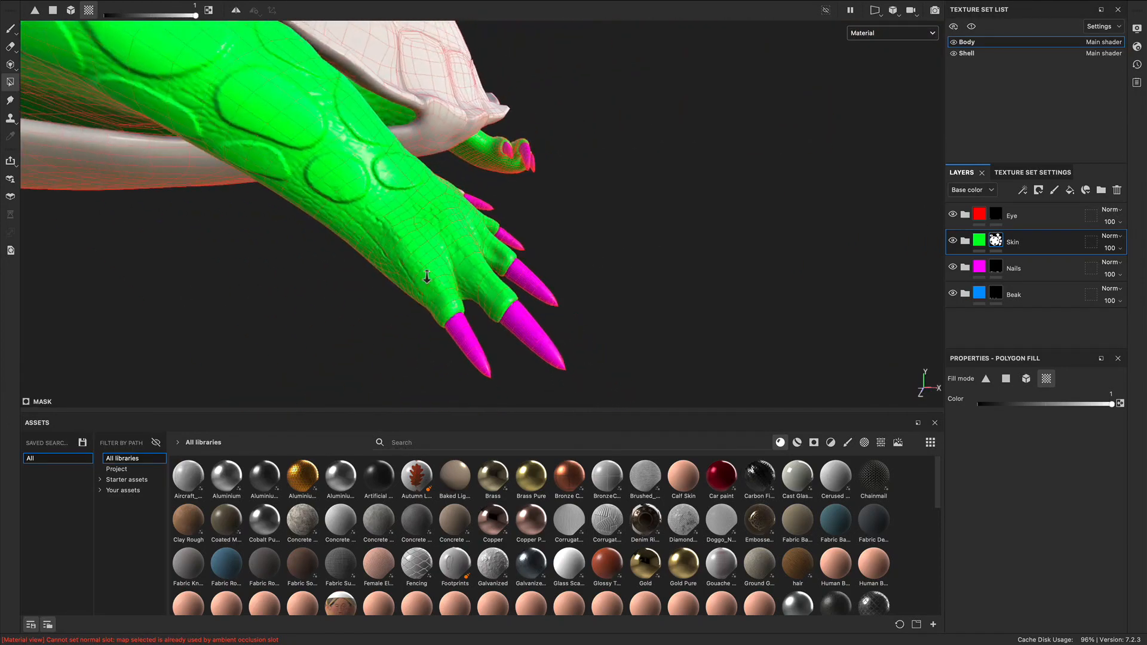
{"action": "right_click_drag", "start_coordinate": [427, 277], "coordinate": [238, 225], "text": "alt"}
{"action": "left_click_drag", "start_coordinate": [238, 225], "coordinate": [359, 263], "text": "alt"}
{"action": "middle_click_drag", "start_coordinate": [358, 263], "coordinate": [341, 237], "text": "alt"}
{"action": "middle_click_drag", "start_coordinate": [777, 257], "coordinate": [362, 191], "text": "alt"}
{"action": "right_click_drag", "start_coordinate": [652, 266], "coordinate": [563, 295], "text": "alt"}
{"action": "left_click_drag", "start_coordinate": [621, 290], "coordinate": [478, 286], "text": "alt"}
{"action": "middle_click_drag", "start_coordinate": [666, 294], "coordinate": [552, 257], "text": "alt"}
{"action": "middle_click_drag", "start_coordinate": [398, 260], "coordinate": [339, 320], "text": "alt"}
{"action": "left_click_drag", "start_coordinate": [338, 320], "coordinate": [633, 274], "text": "alt"}
{"action": "middle_click_drag", "start_coordinate": [251, 251], "coordinate": [579, 271], "text": "alt"}
{"action": "mouse_move", "coordinate": [603, 270]}
{"action": "right_mouse_down", "text": "alt"}
{"action": "mouse_move", "coordinate": [579, 271]}
{"action": "mouse_move", "coordinate": [678, 272]}
{"action": "right_mouse_up", "text": "alt"}
Switch to the Paint tool and review the turtle's color-coded head, beak, eye and front leg.
{"action": "left_click", "coordinate": [10, 29]}
{"action": "middle_click_drag", "start_coordinate": [364, 226], "coordinate": [371, 178], "text": "alt"}
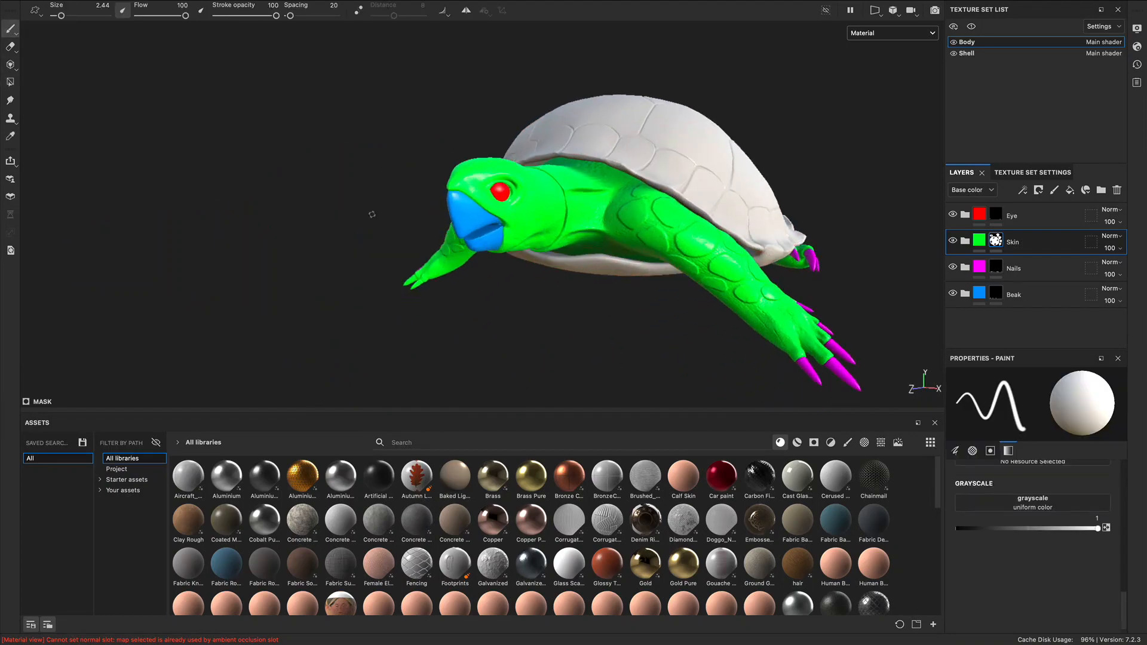
{"action": "right_click_drag", "start_coordinate": [580, 204], "coordinate": [672, 209], "text": "alt"}
{"action": "middle_click_drag", "start_coordinate": [672, 209], "coordinate": [575, 215], "text": "alt"}
{"action": "left_click_drag", "start_coordinate": [576, 215], "coordinate": [544, 218], "text": "alt"}
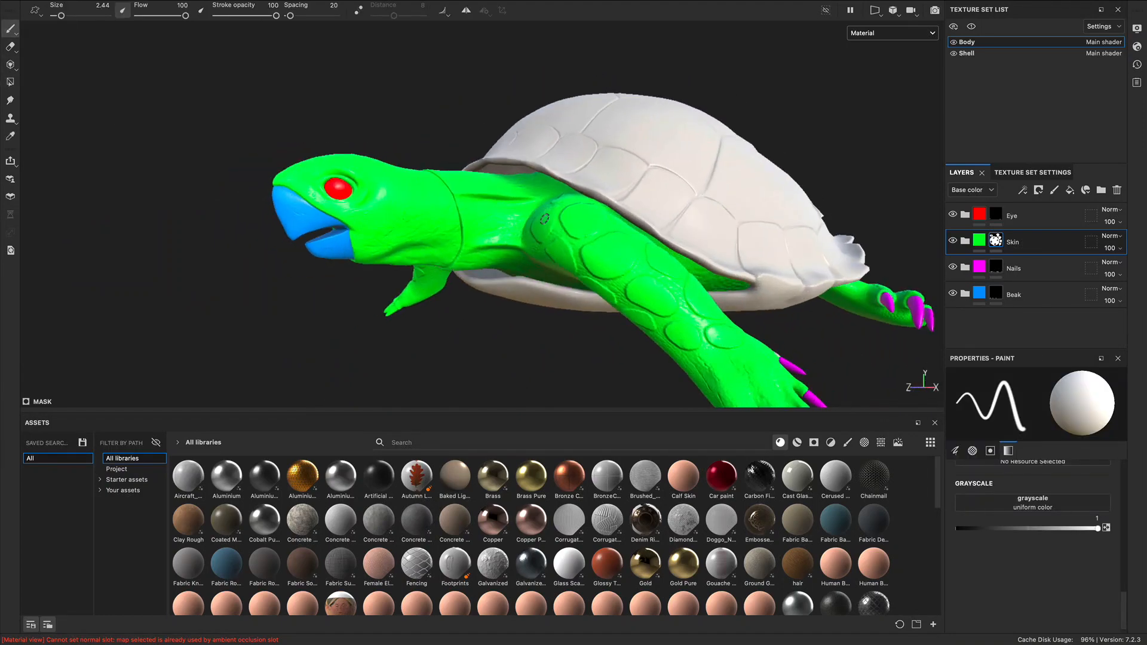